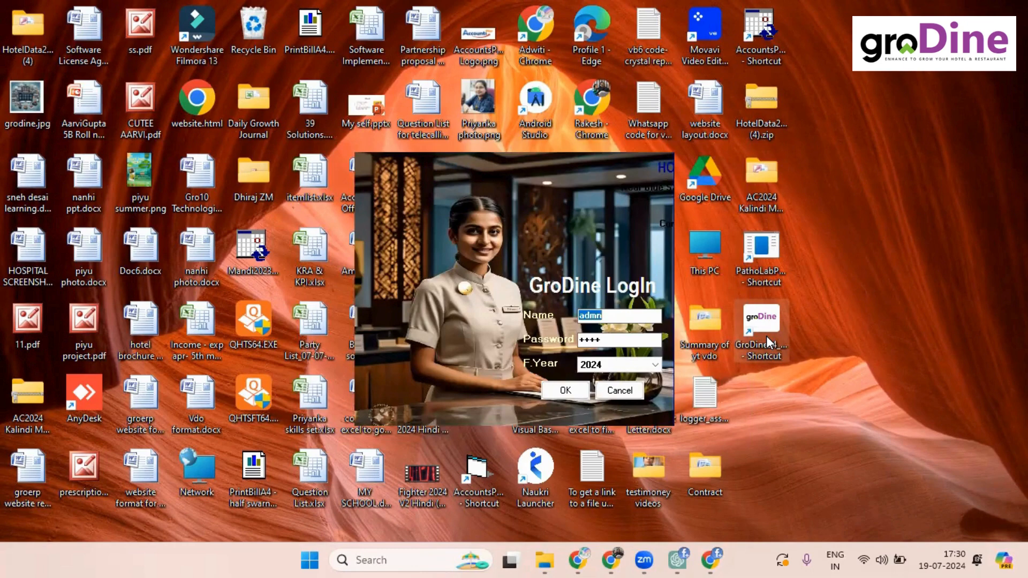
Step: Log in to GroDine with financial year 2024 and show today's attendance panel
left_click(565, 391)
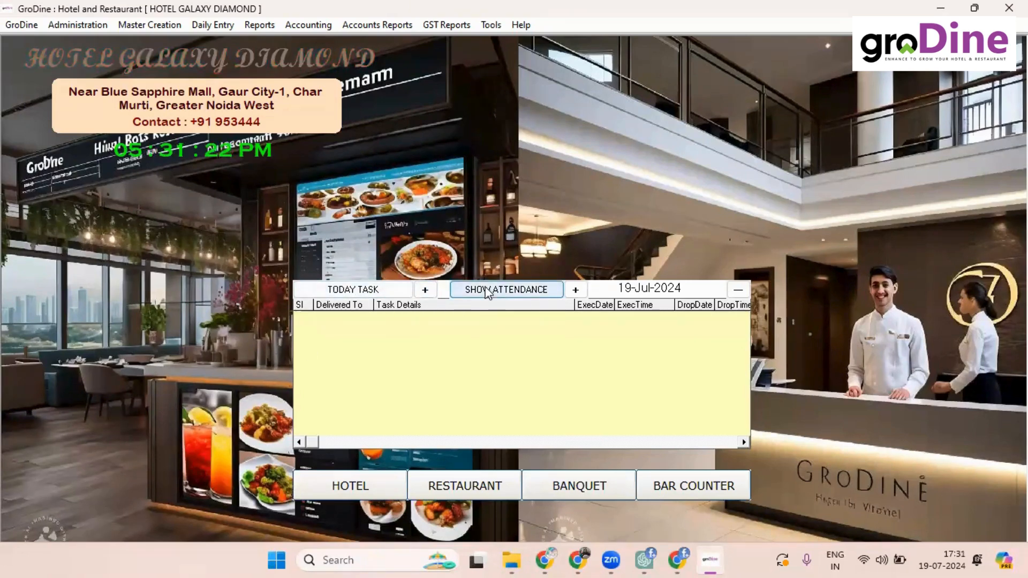
left_click(503, 297)
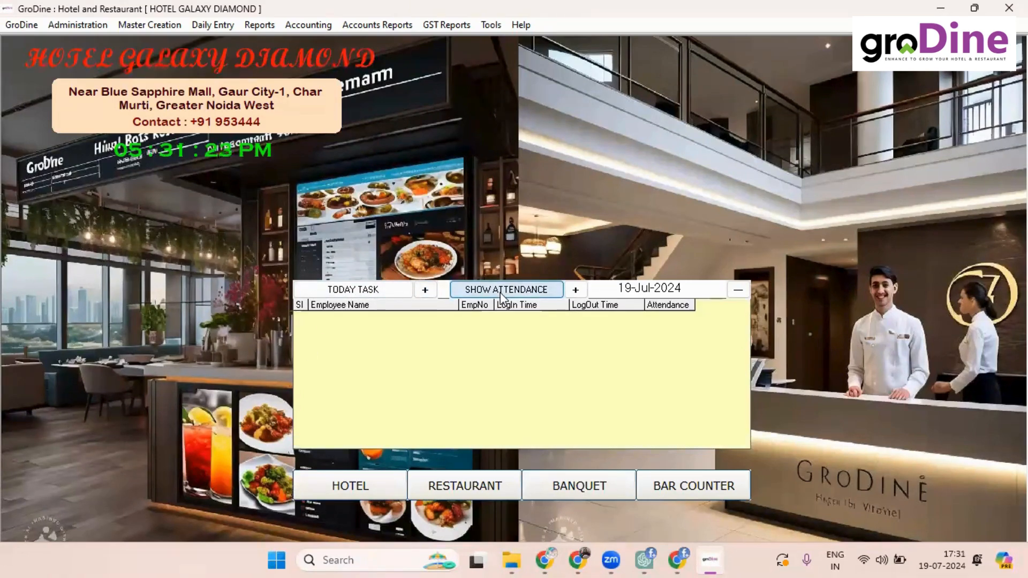
Step: Bring up the New Task form for task 12, dated 19-Jul-2024
left_click(425, 291)
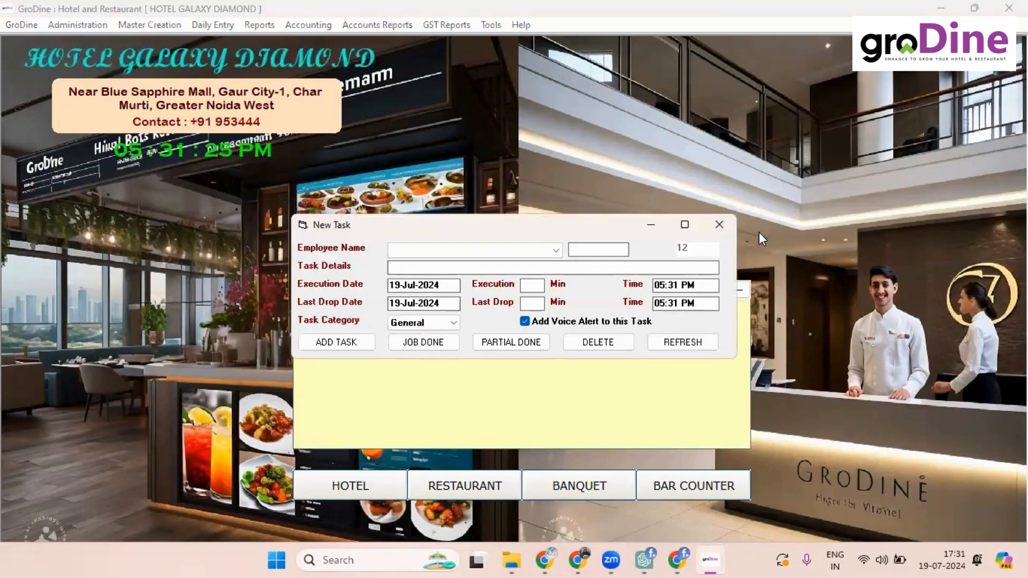
left_click(718, 225)
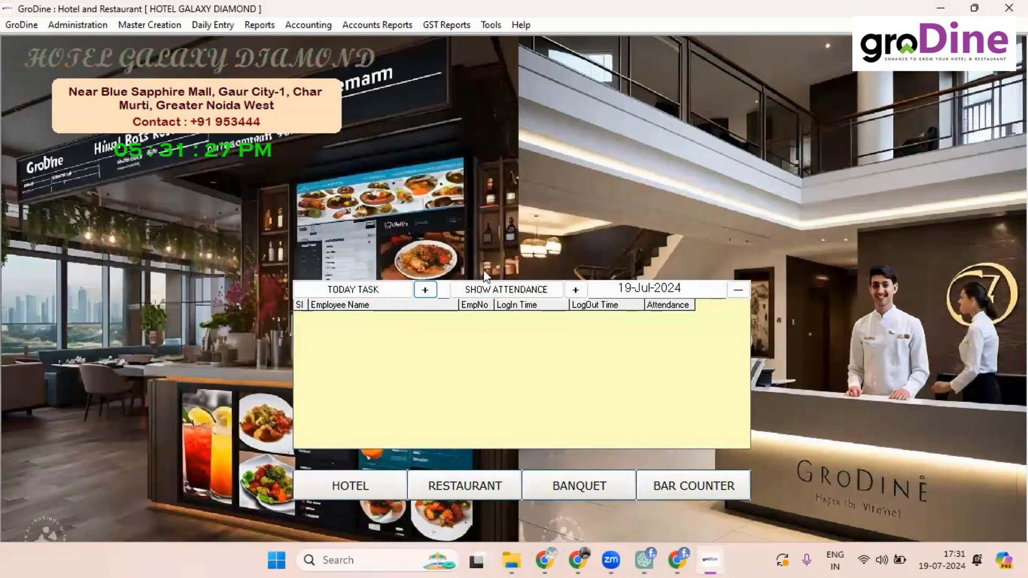
left_click(421, 291)
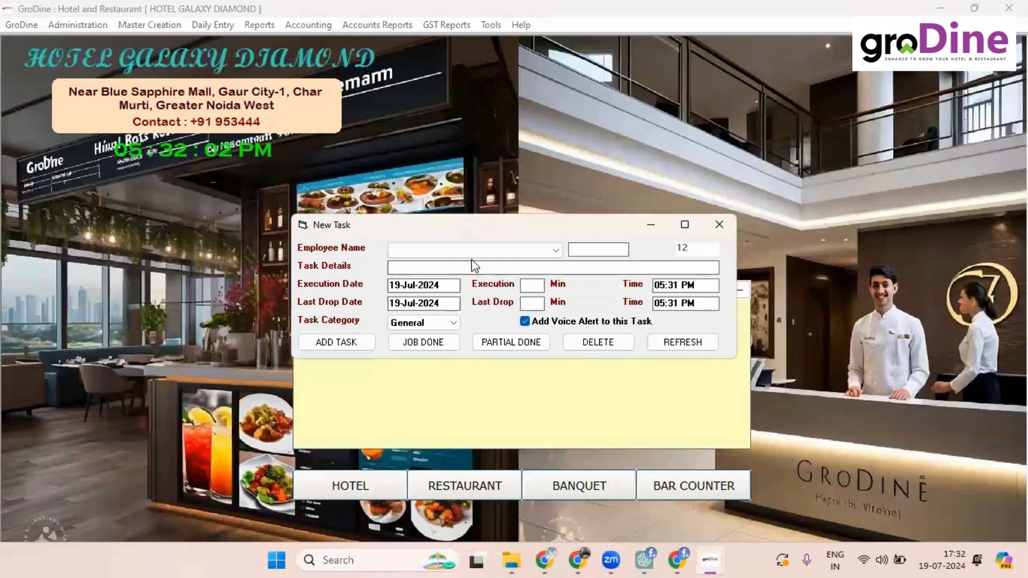
Step: Add General task 12 for employee 2, 'change bed cover in room 201', executing in 1 minute
left_click(554, 249)
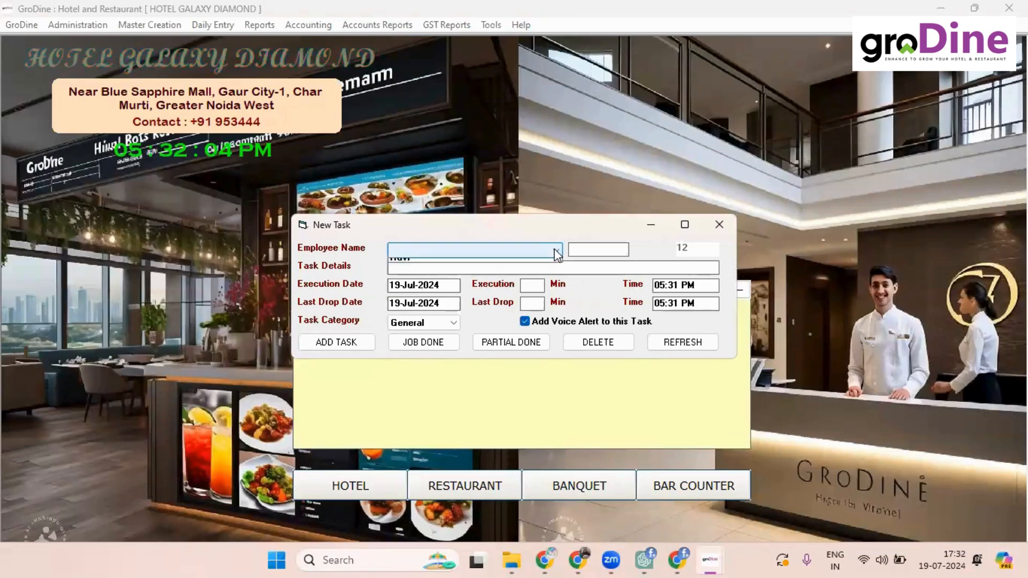
left_click(554, 249)
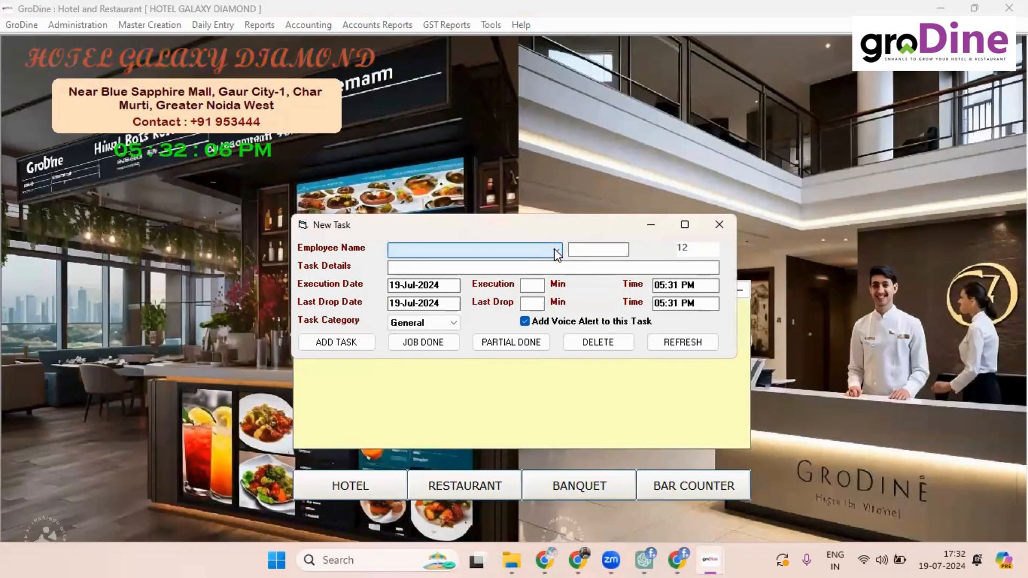
left_click(454, 324)
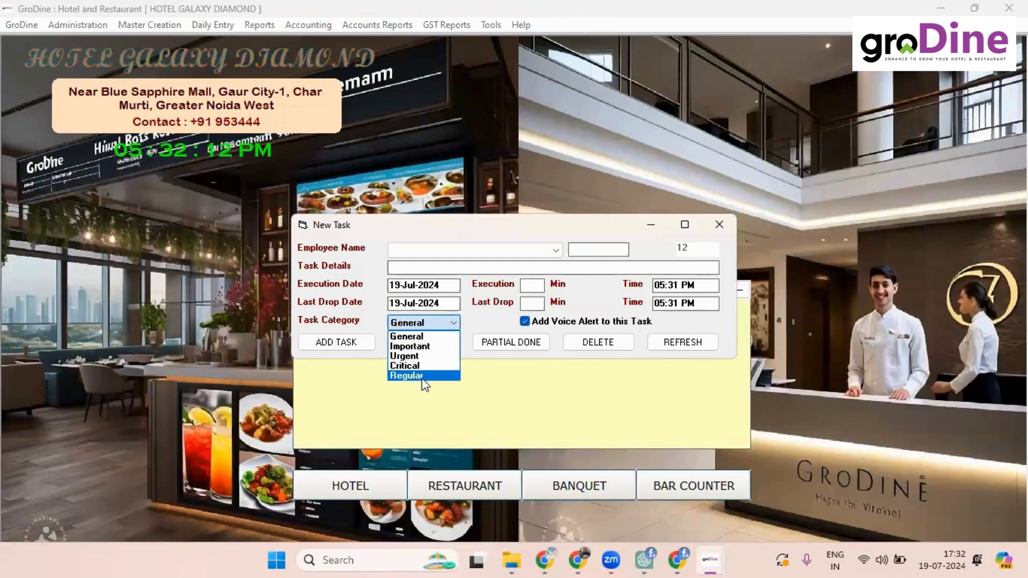
left_click(504, 420)
left_click(557, 252)
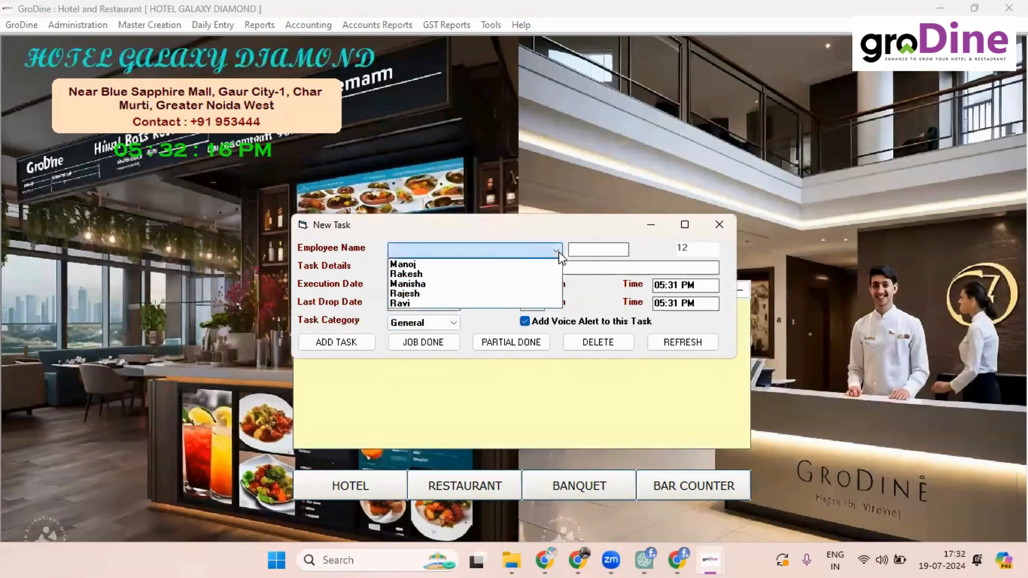
left_click(466, 274)
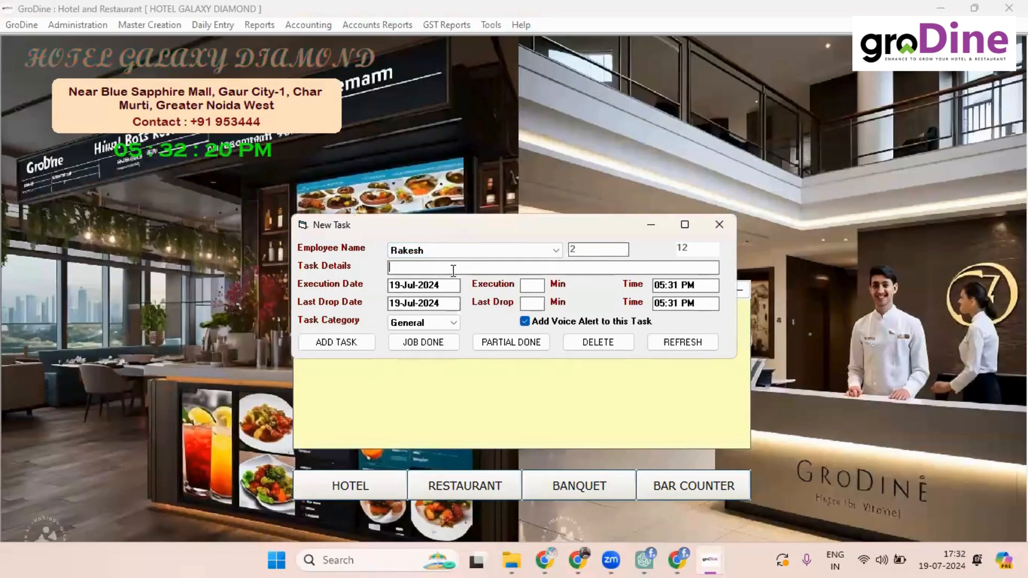
type("chan")
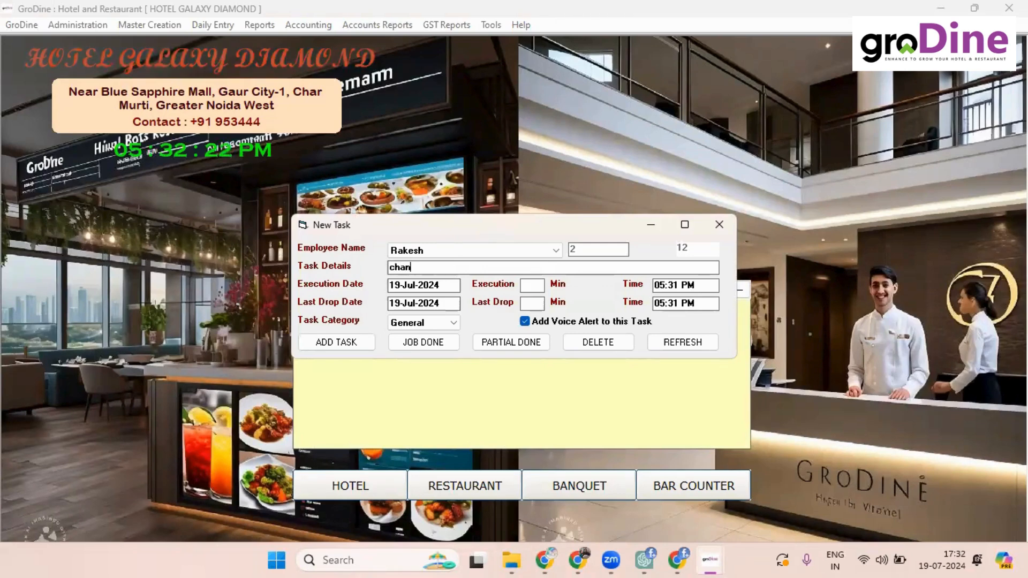
type("ge ")
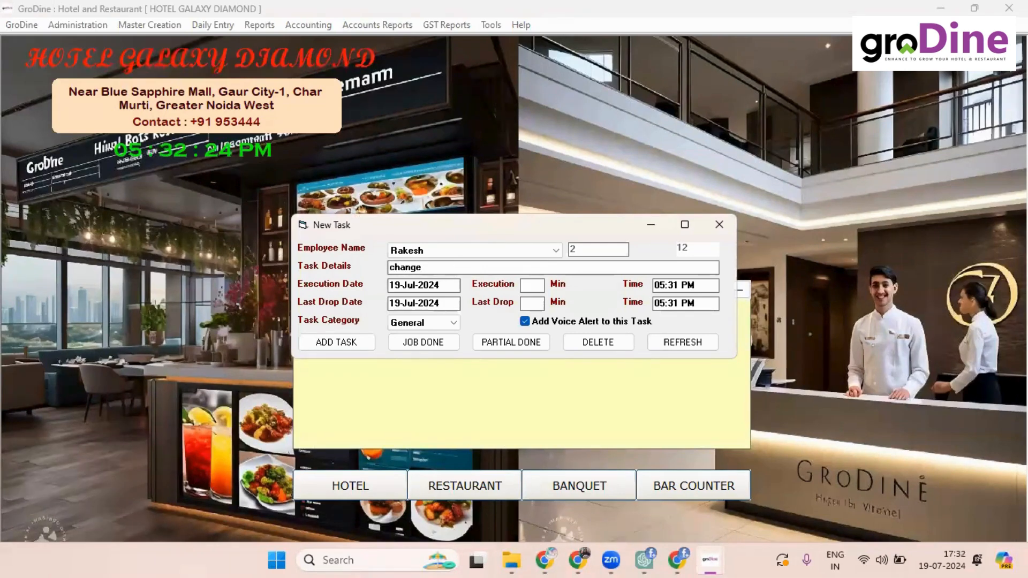
type("bed cover")
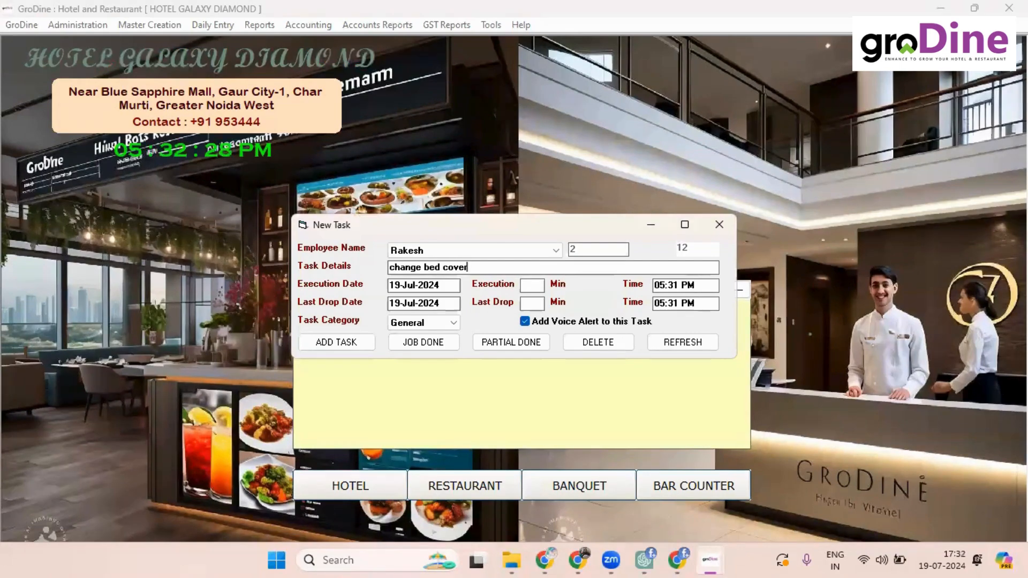
type(" in ro")
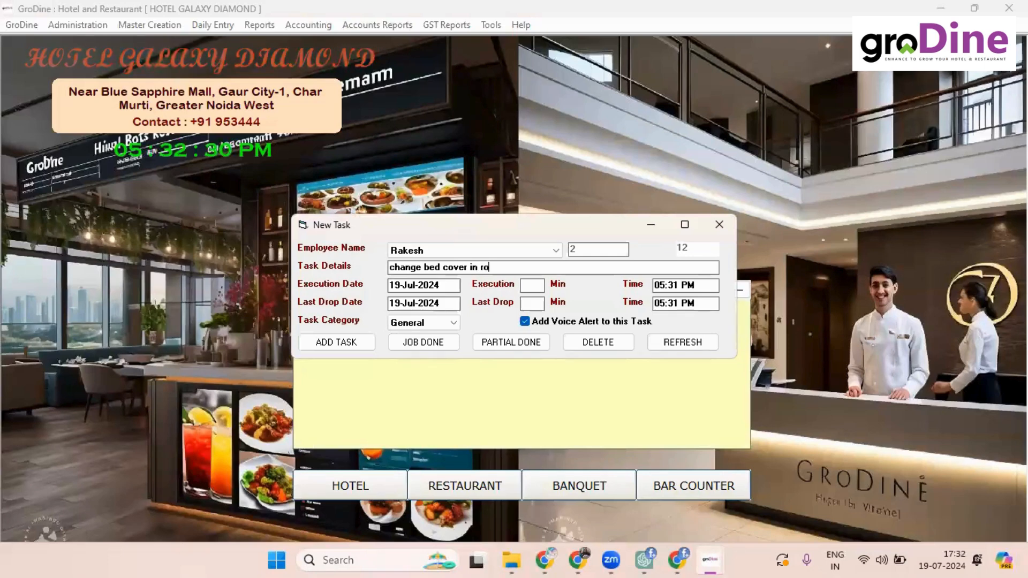
type("om 20")
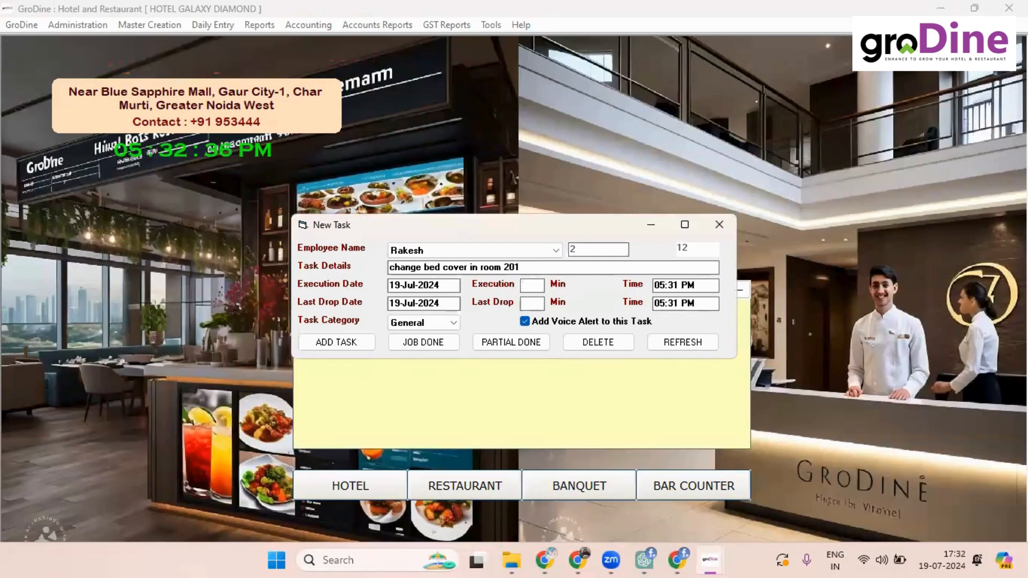
type("1")
left_click(684, 303)
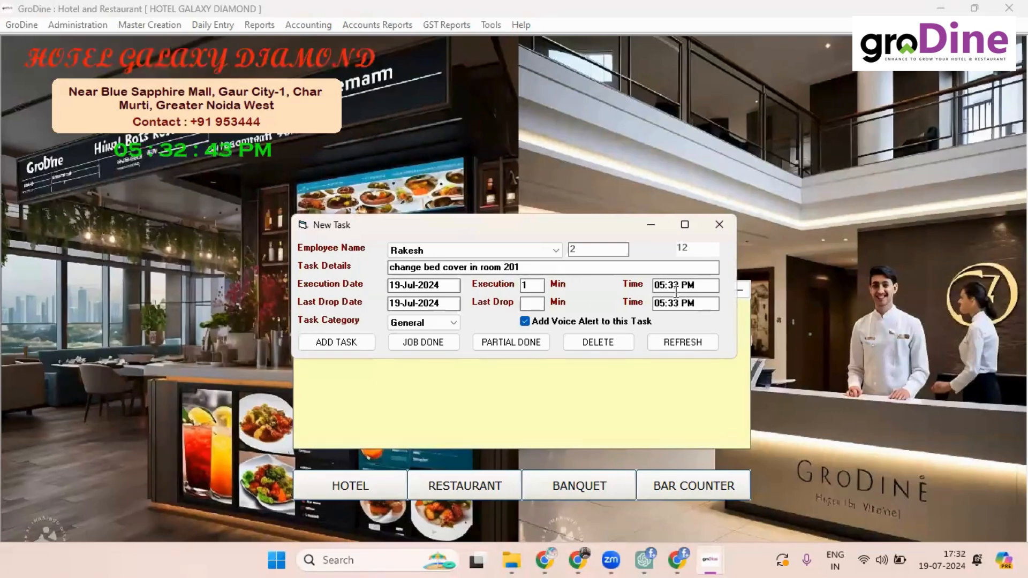
left_click(337, 345)
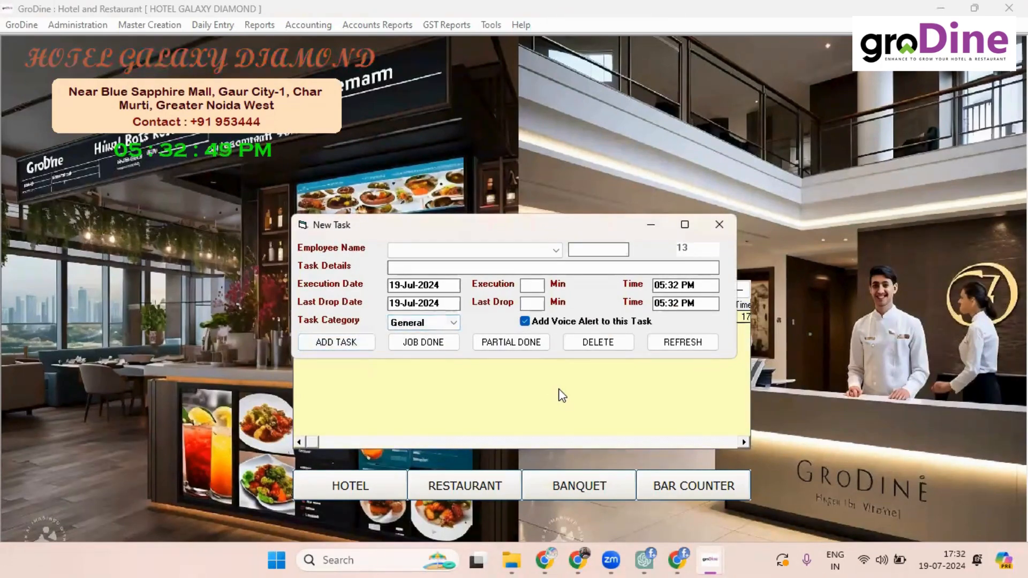
Step: Close the New Task form and mark the room 201 bed cover alert as Job Done
left_click(719, 224)
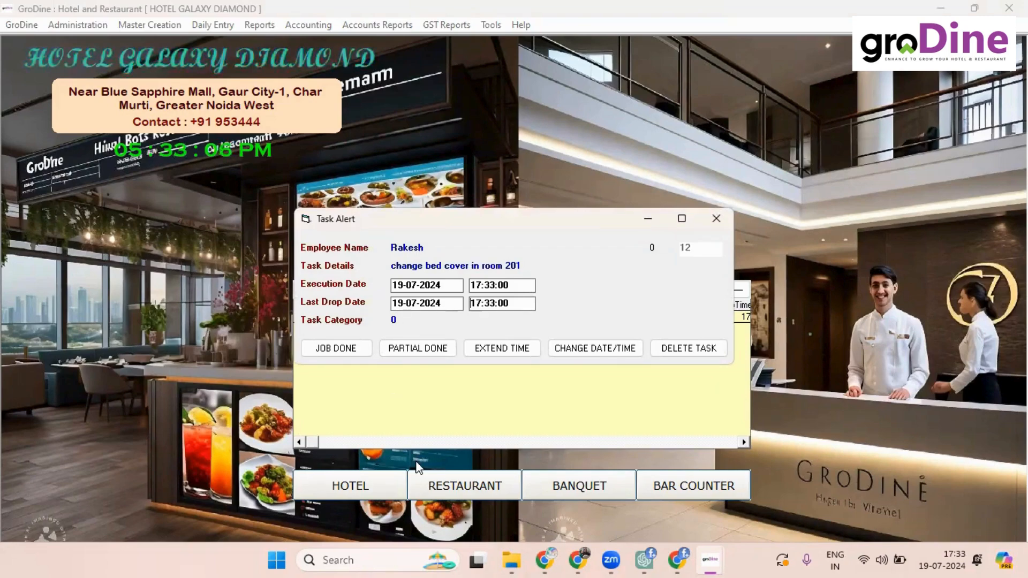
left_click(340, 349)
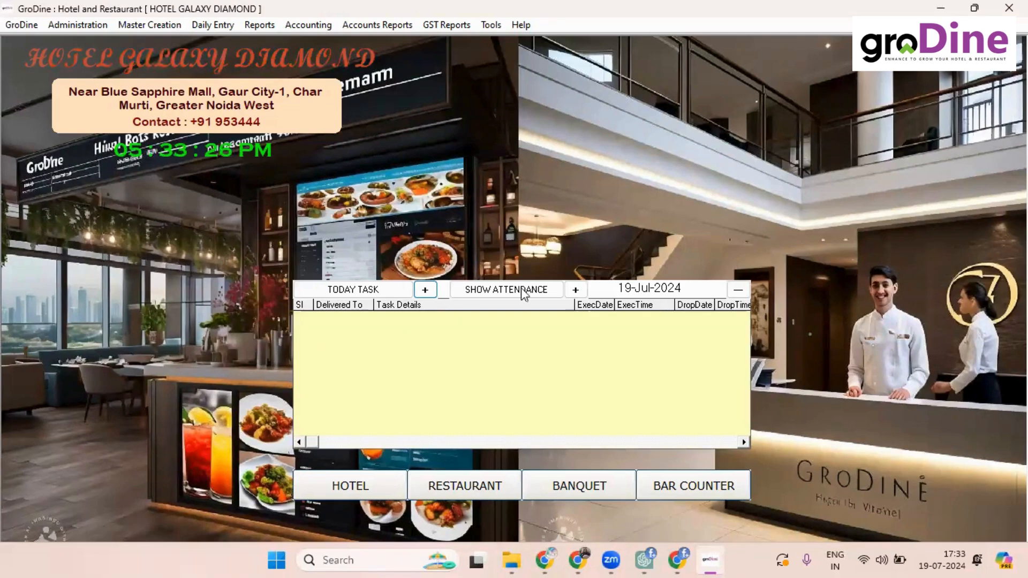
left_click(573, 290)
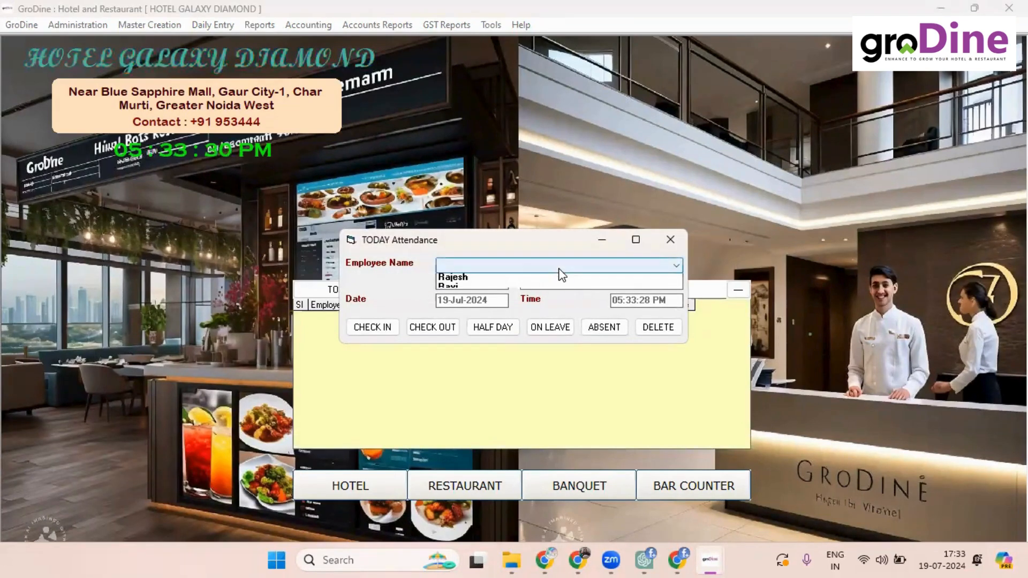
Step: Check in employees 3 and 1 for 19-Jul-2024
left_click(557, 266)
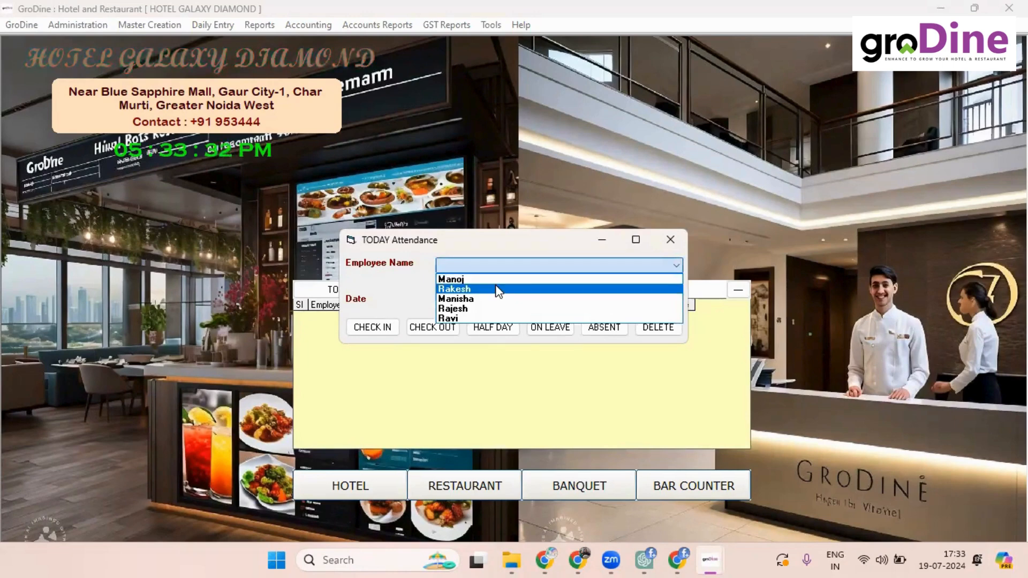
left_click(477, 299)
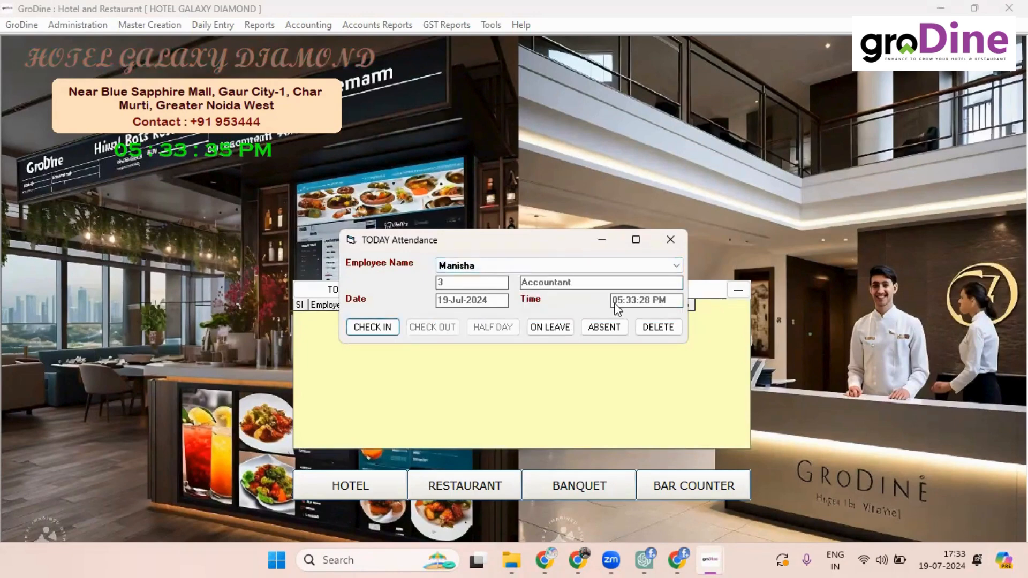
left_click(383, 330)
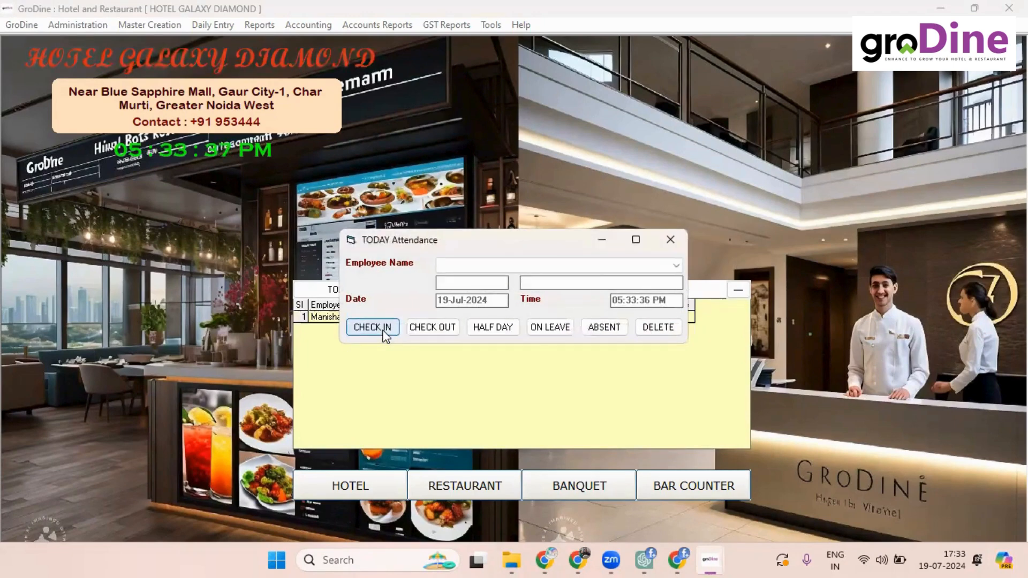
left_click(565, 266)
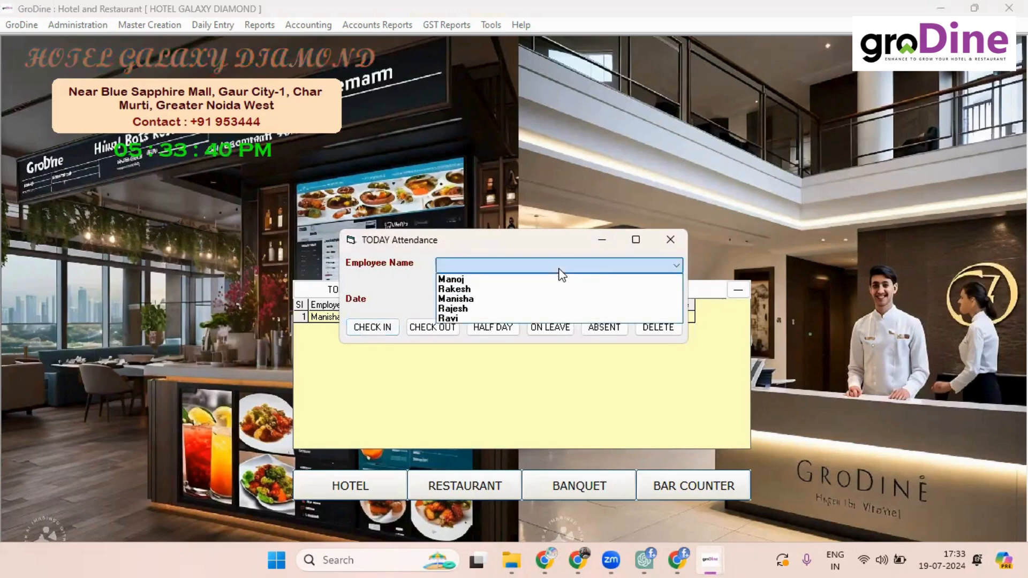
left_click(504, 299)
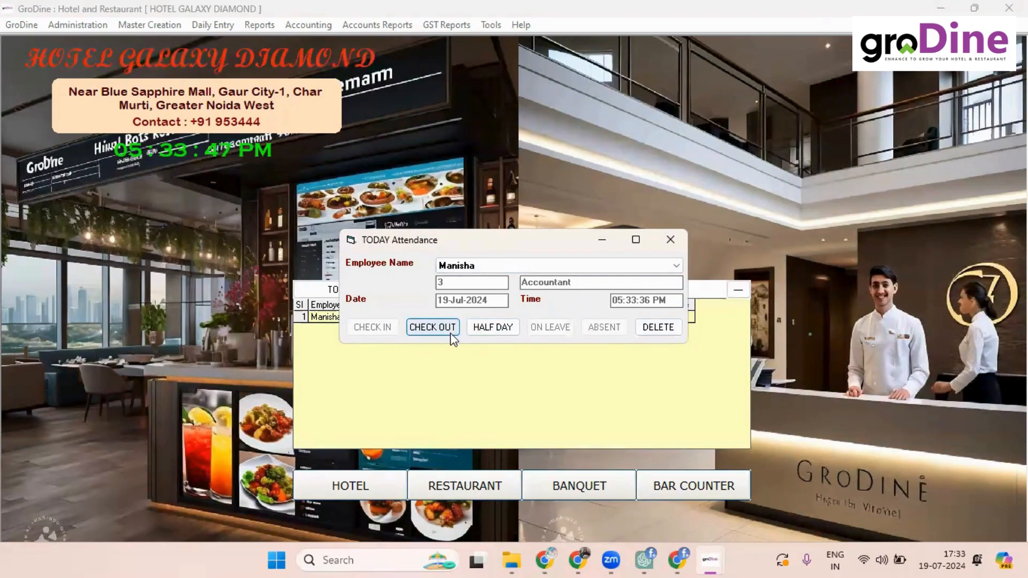
left_click(476, 266)
left_click(477, 279)
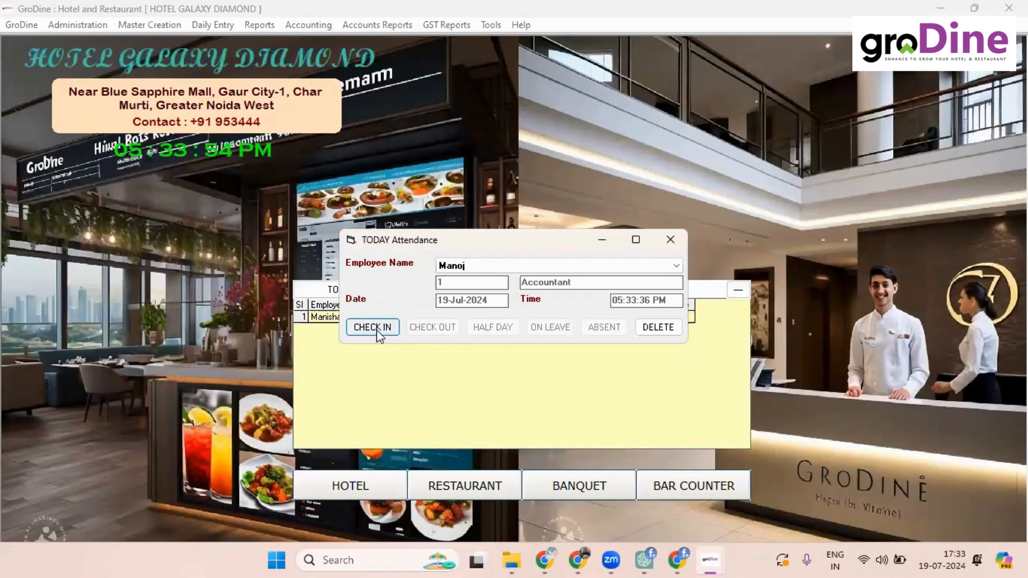
left_click(377, 328)
Step: Check employee 3 out and close the TODAY Attendance window
left_click(498, 267)
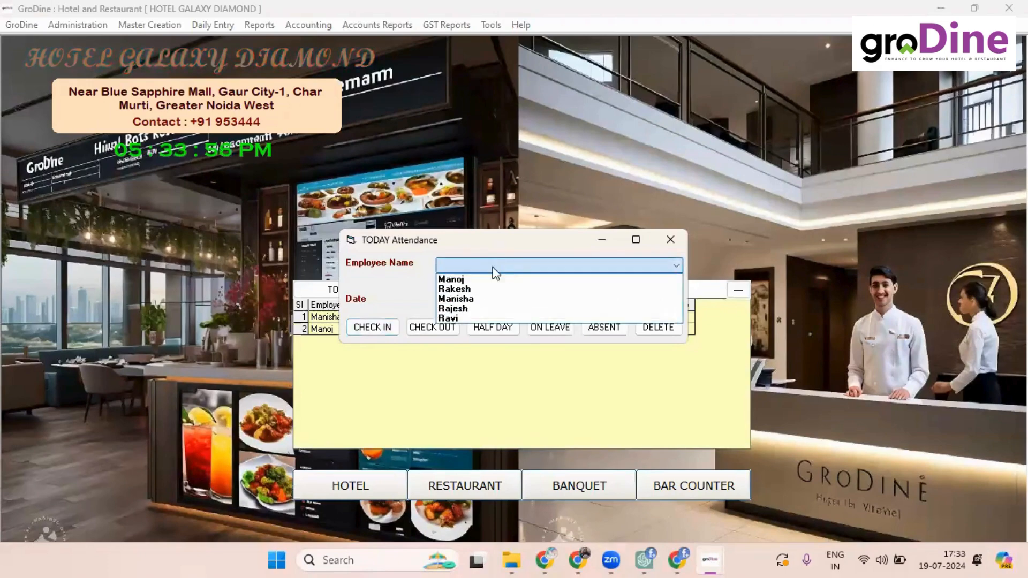
left_click(466, 299)
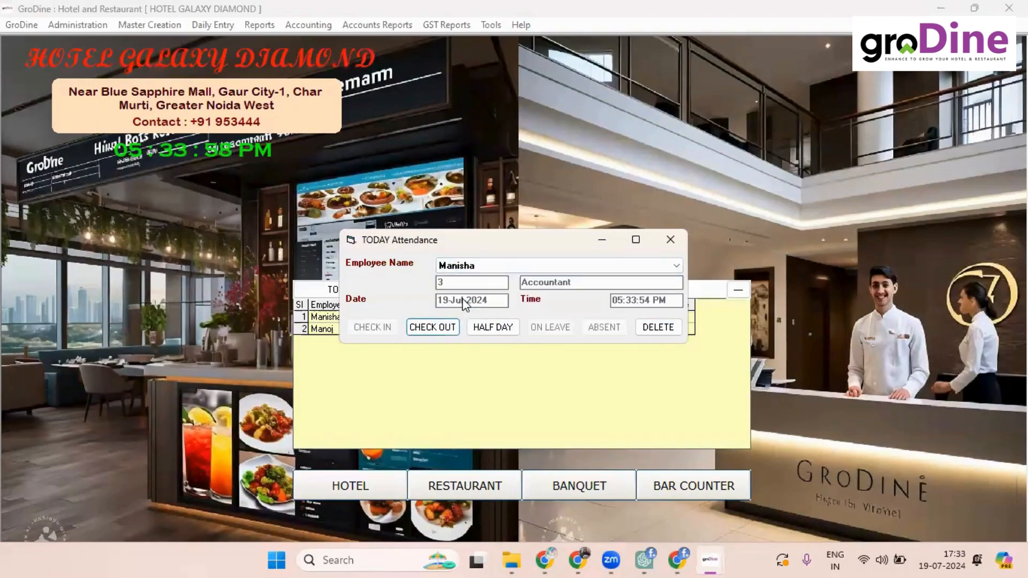
left_click(433, 328)
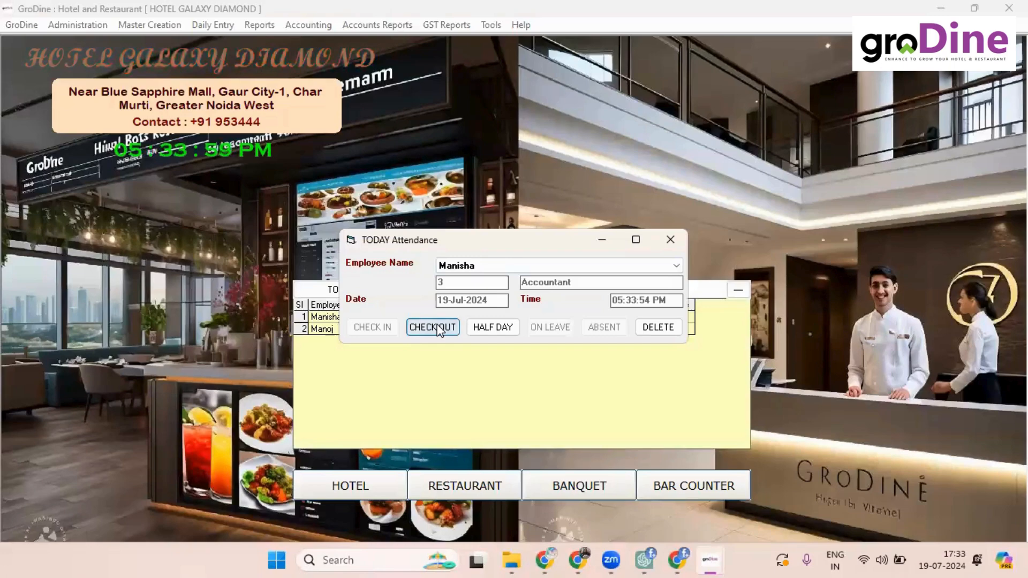
left_click(670, 240)
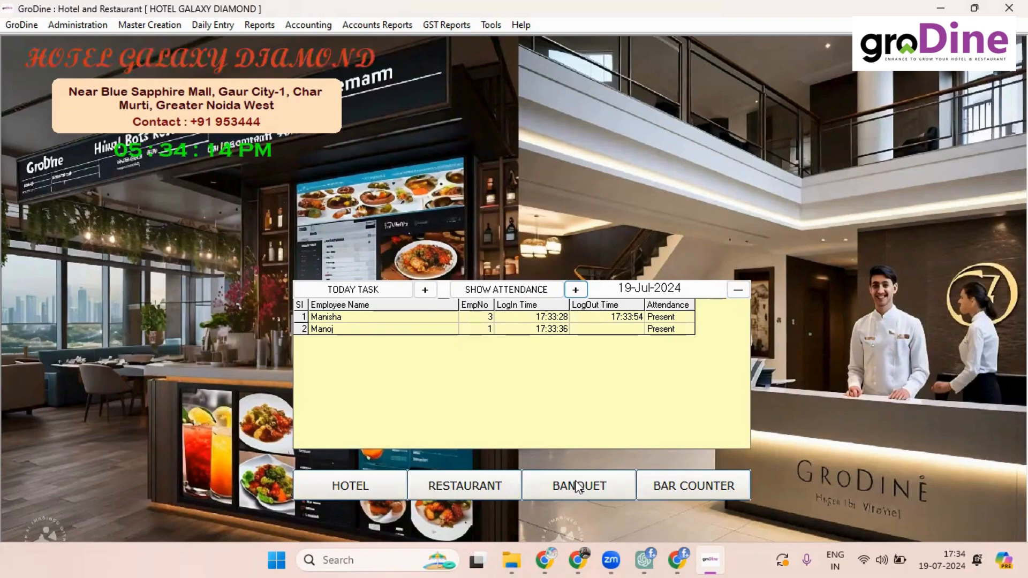
Step: Open Room CheckIn from the HOTEL dashboard button, showing rooms 101–204
left_click(576, 291)
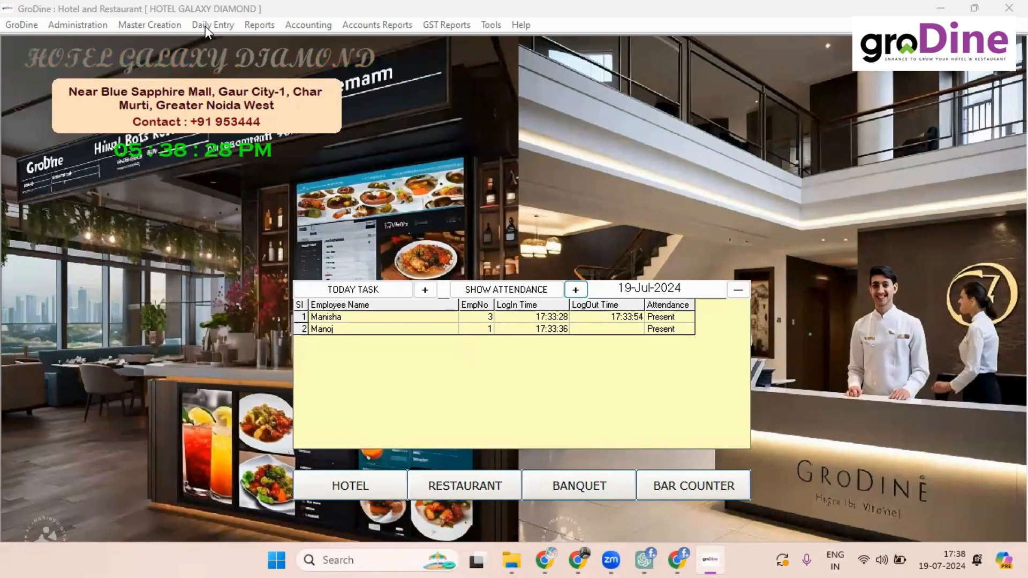
left_click(205, 26)
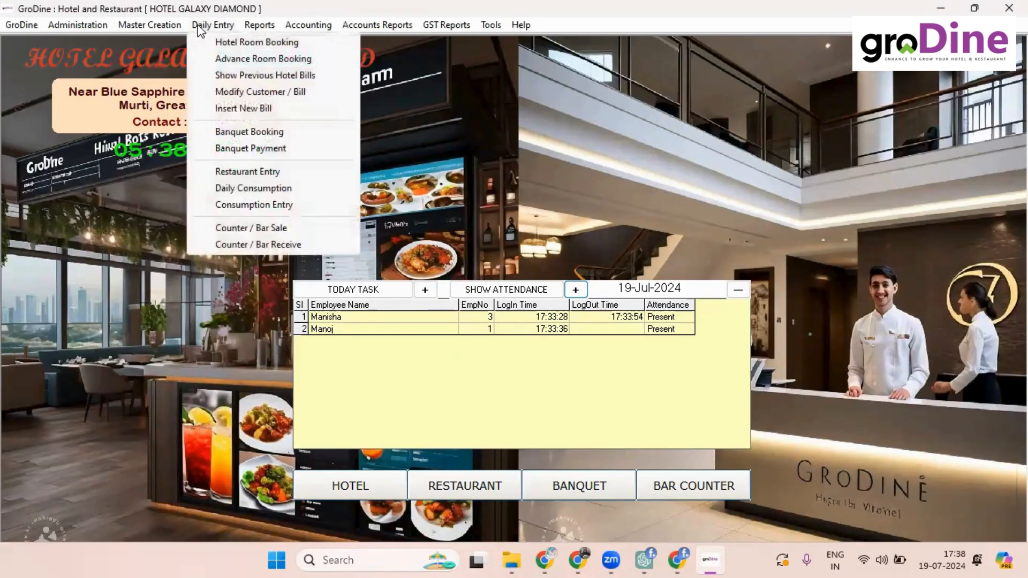
left_click(145, 292)
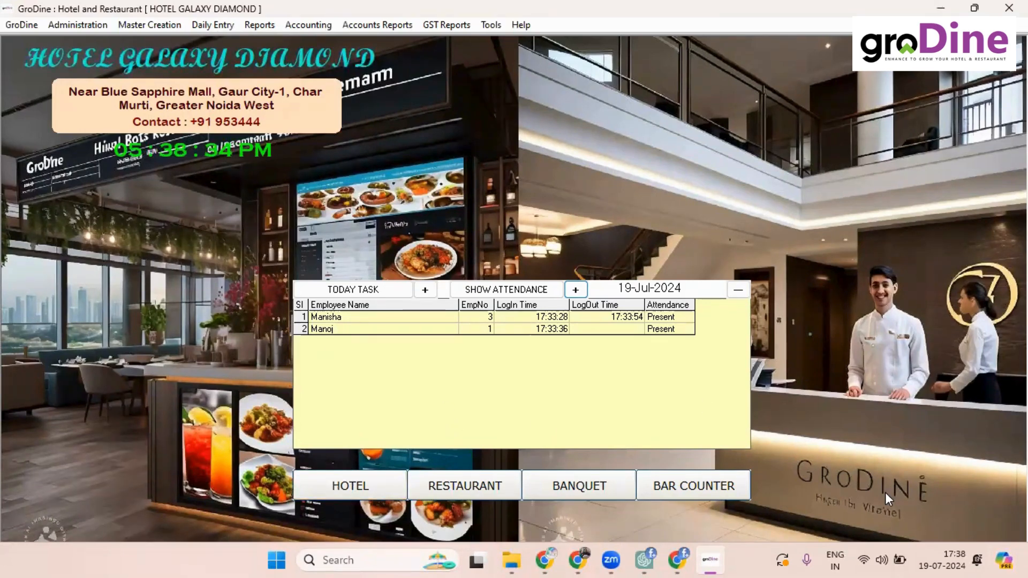
left_click(322, 480)
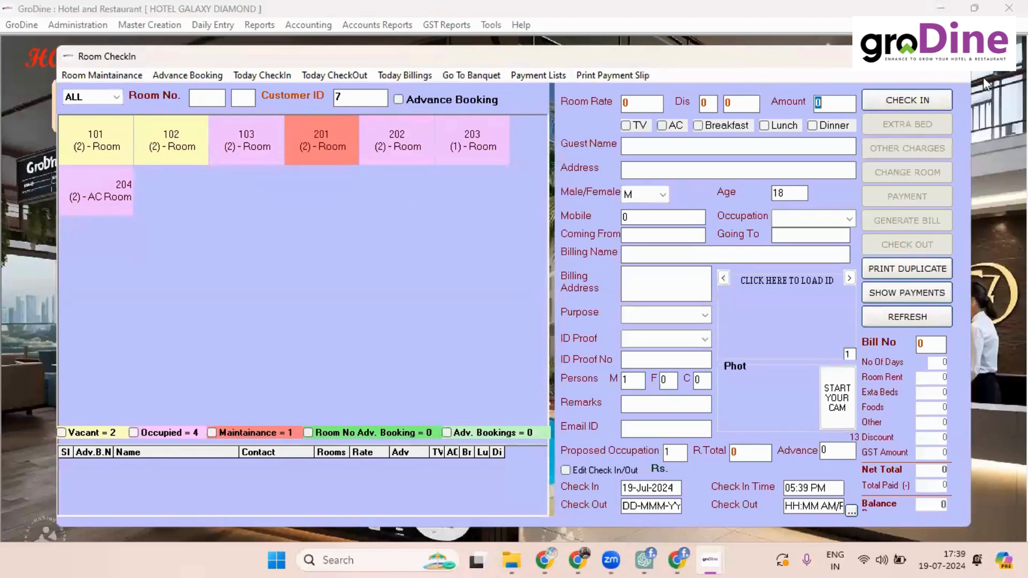
Step: Open the Hotel submenu under Master Creation
left_click(150, 24)
mouse_move(232, 45)
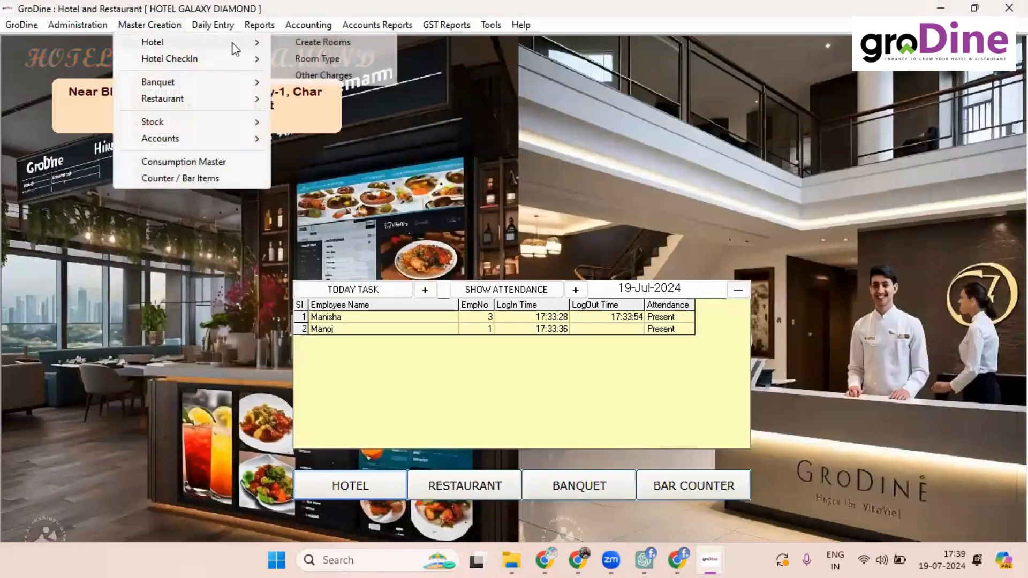
Step: Fill in a new room with 2 beds, 1st floor, breakfast and a 3000 charge
left_click(333, 43)
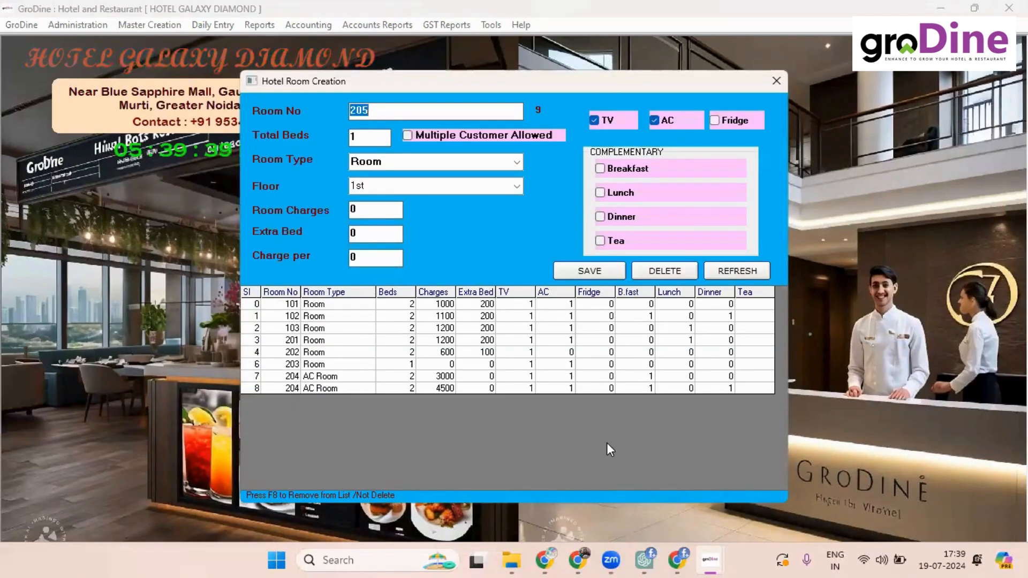
left_click(364, 136)
type("2")
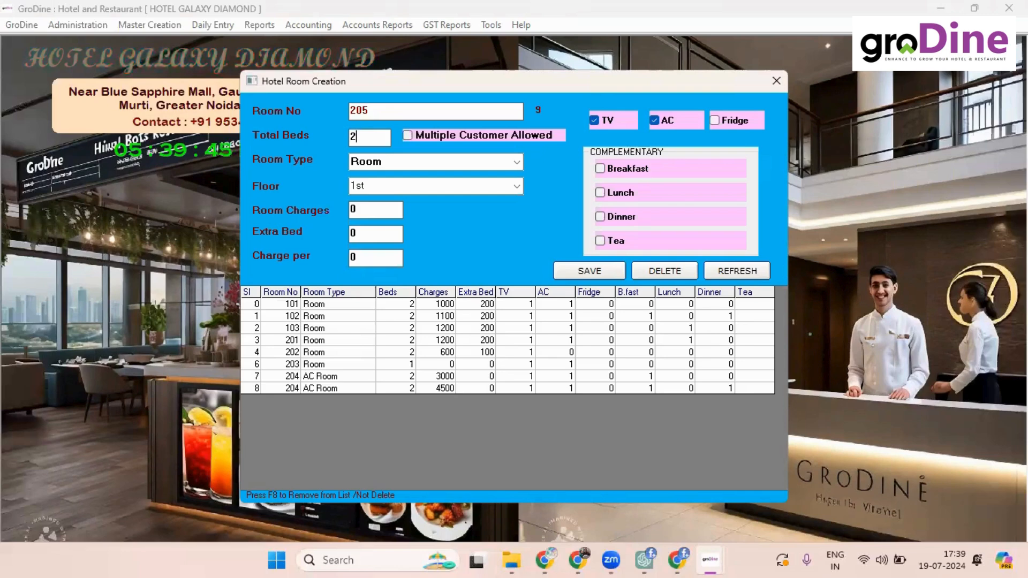
left_click(514, 191)
left_click(513, 193)
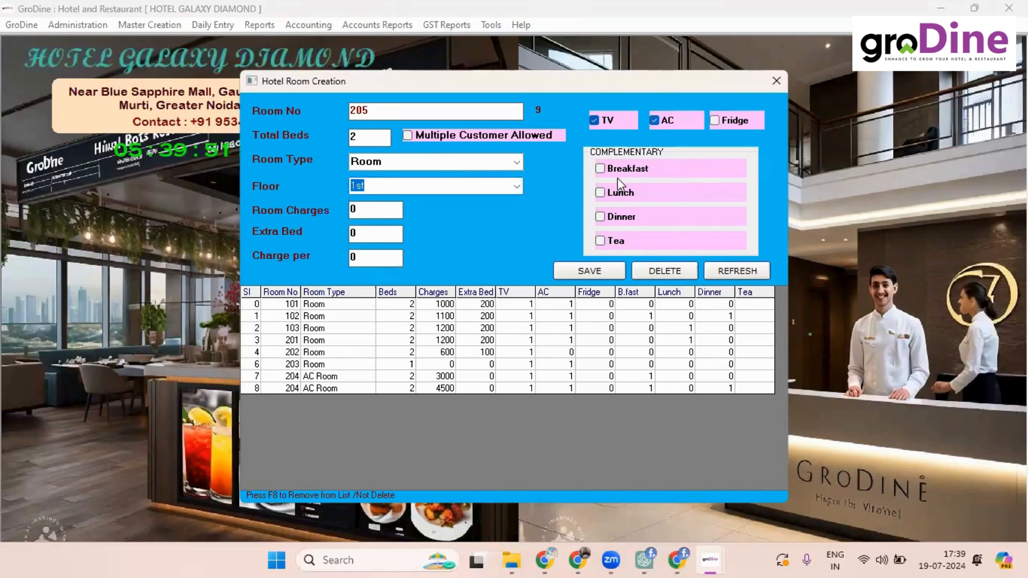
left_click(600, 168)
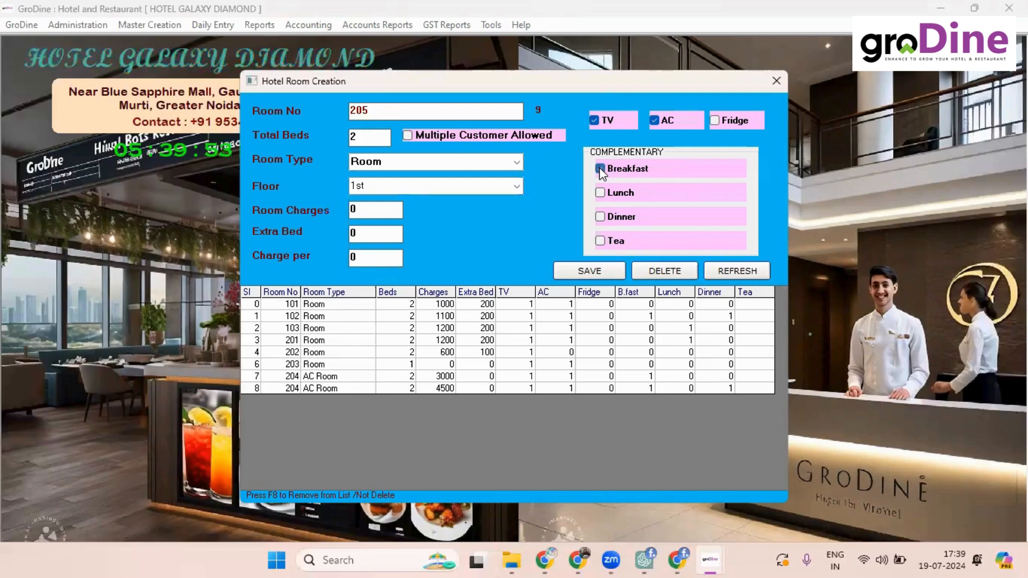
left_click(372, 214)
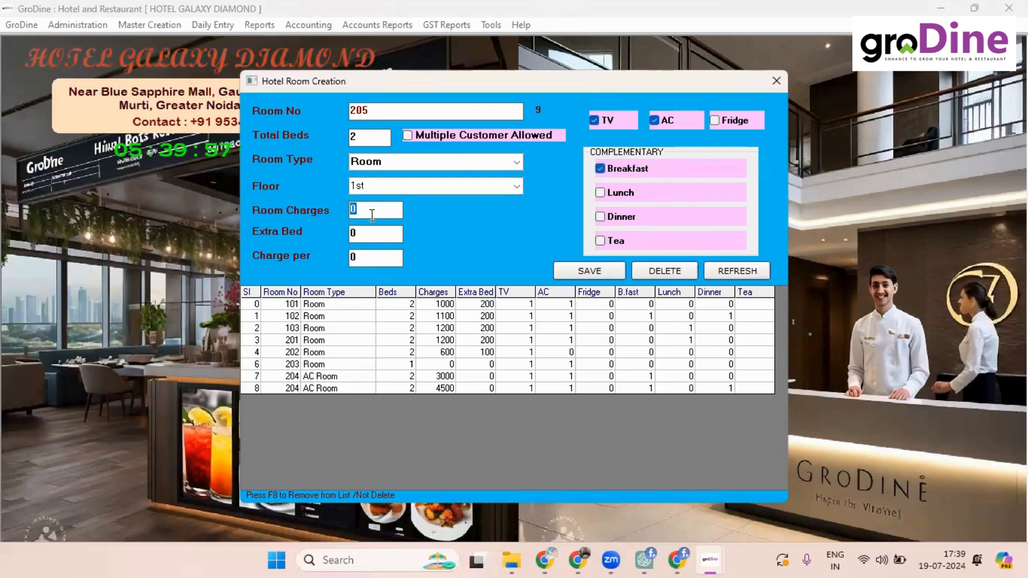
type("3000")
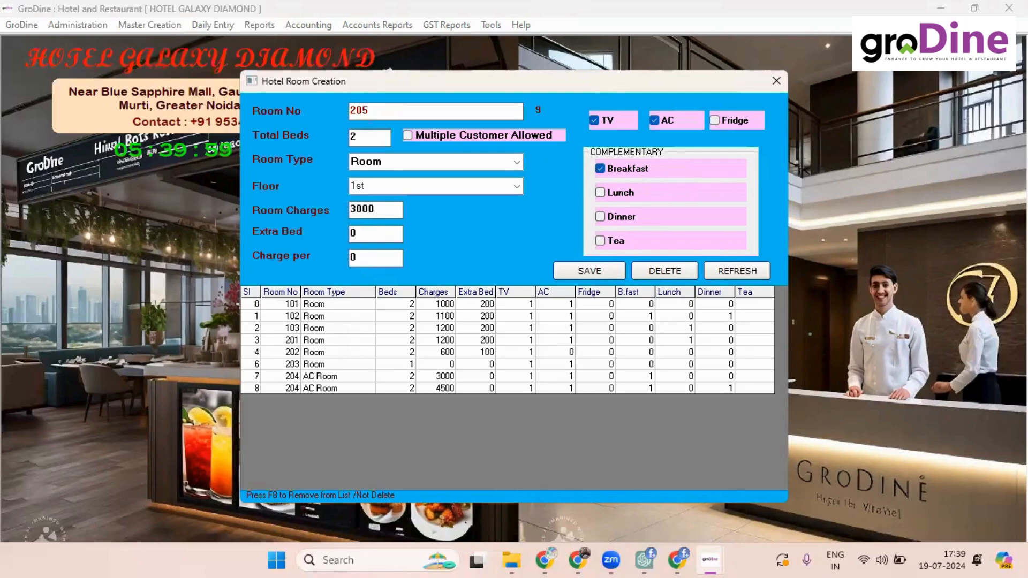
key("Return")
key("Return")
key("Return")
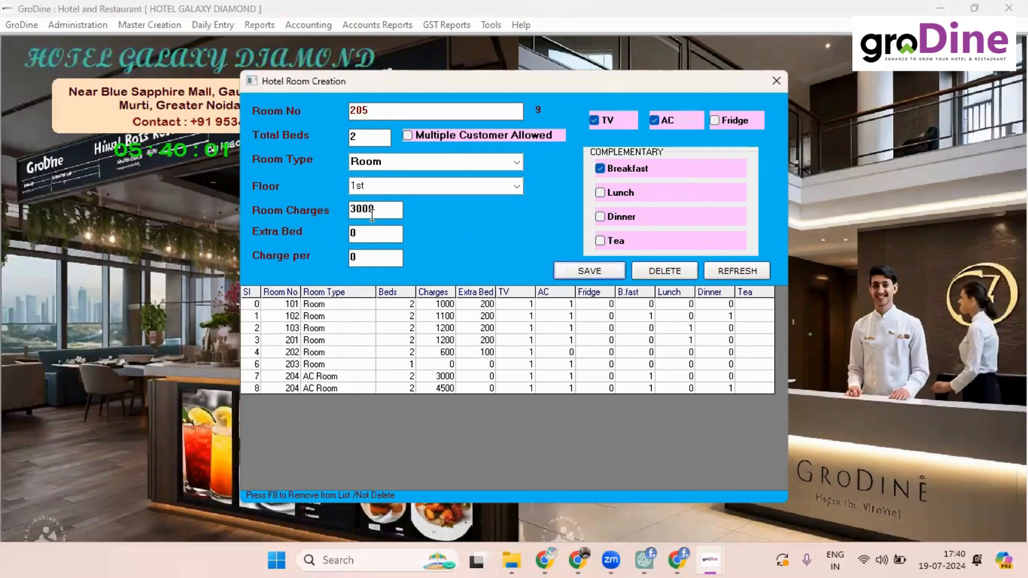
key("Return")
key("Return")
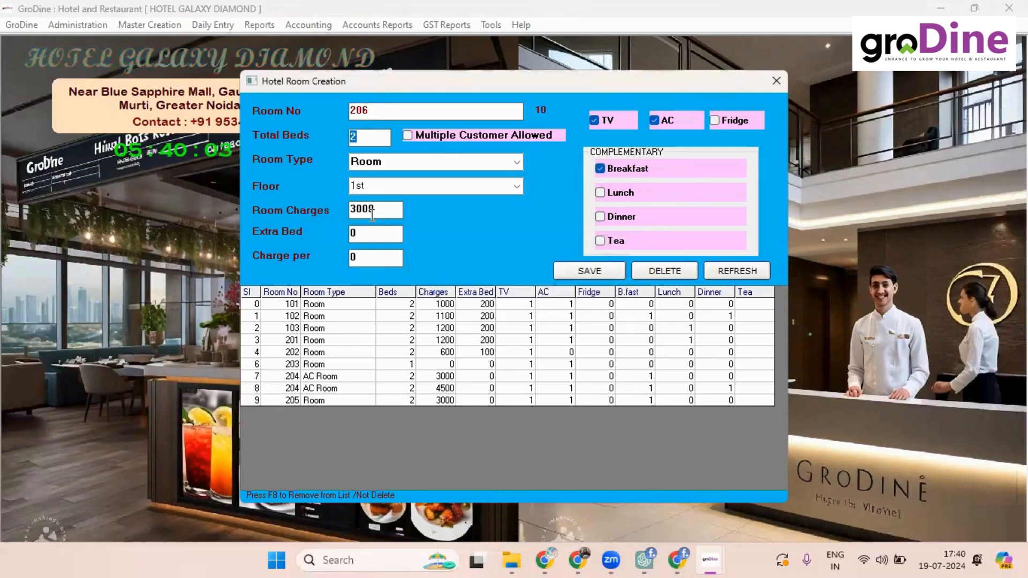
Step: Change it to room 205 without breakfast at 2200, save it, and close the form
left_click(382, 111)
left_click(381, 111)
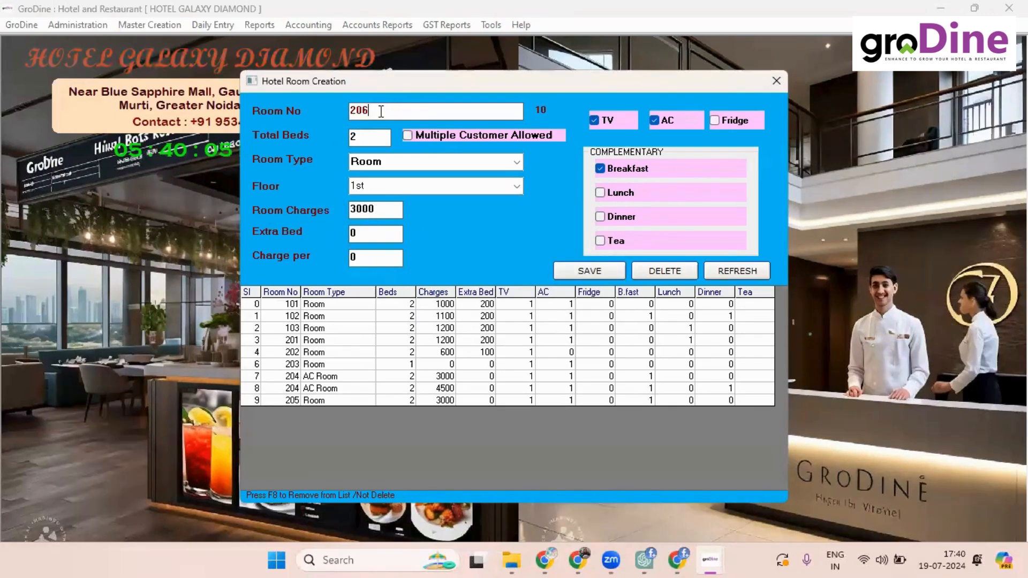
key("BackSpace")
type("5")
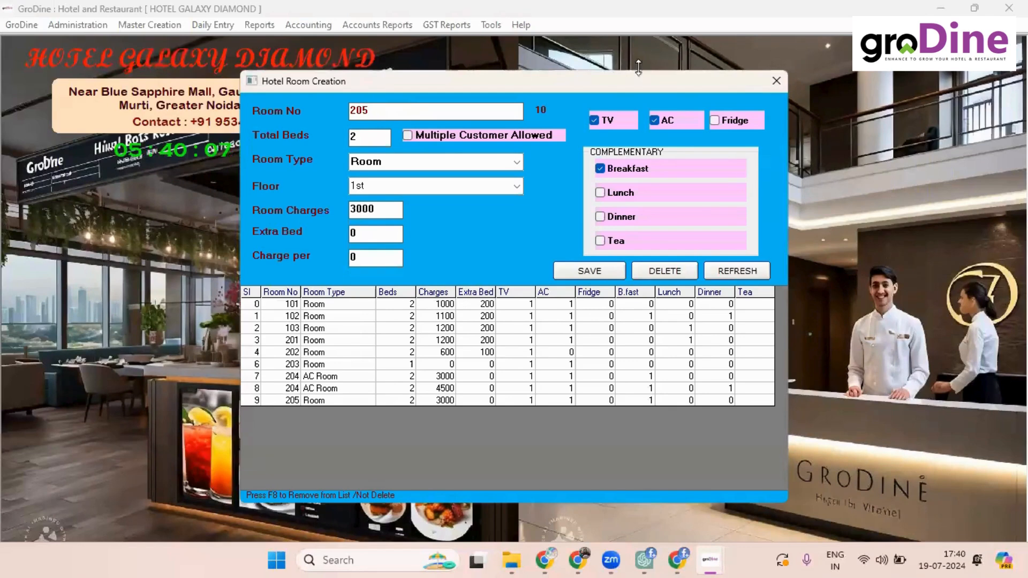
left_click(599, 170)
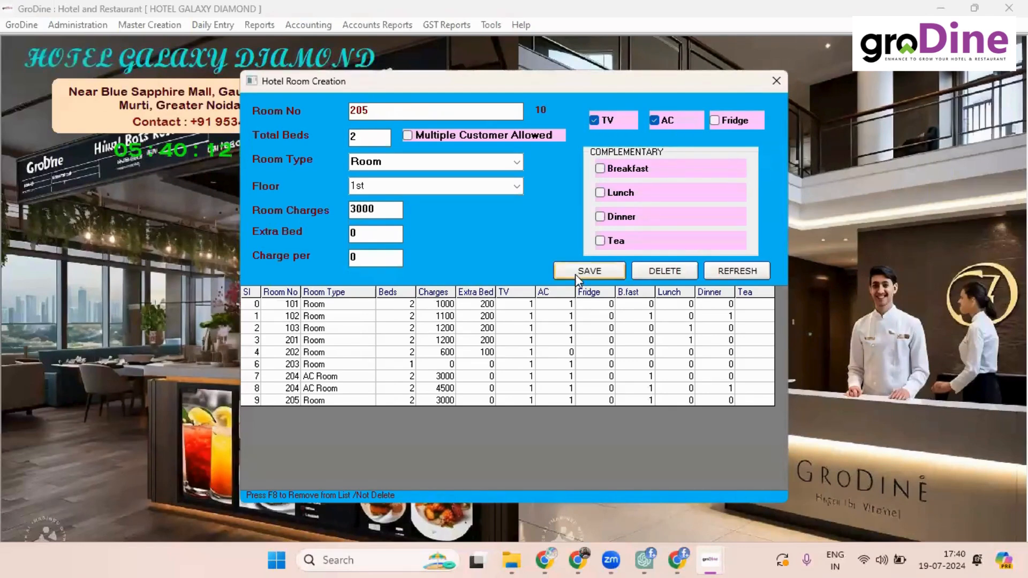
left_click(384, 210)
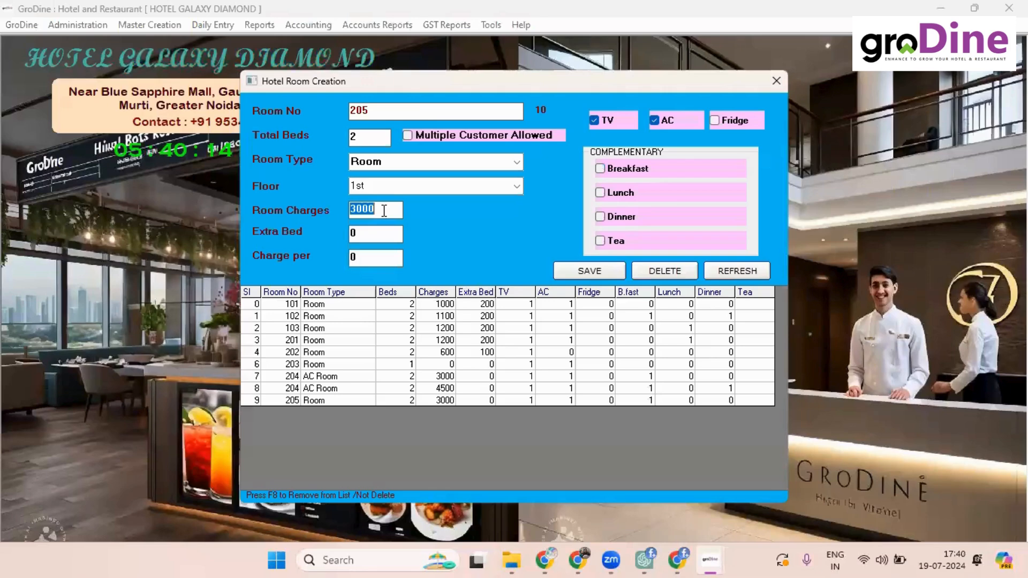
type("2200")
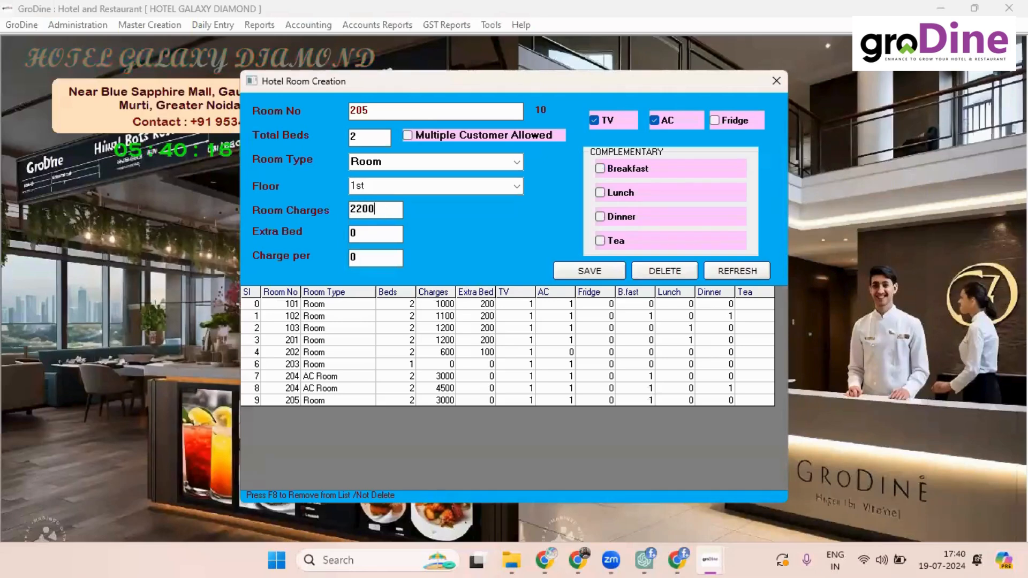
key("Return")
key("Return")
key("Return")
key("Return")
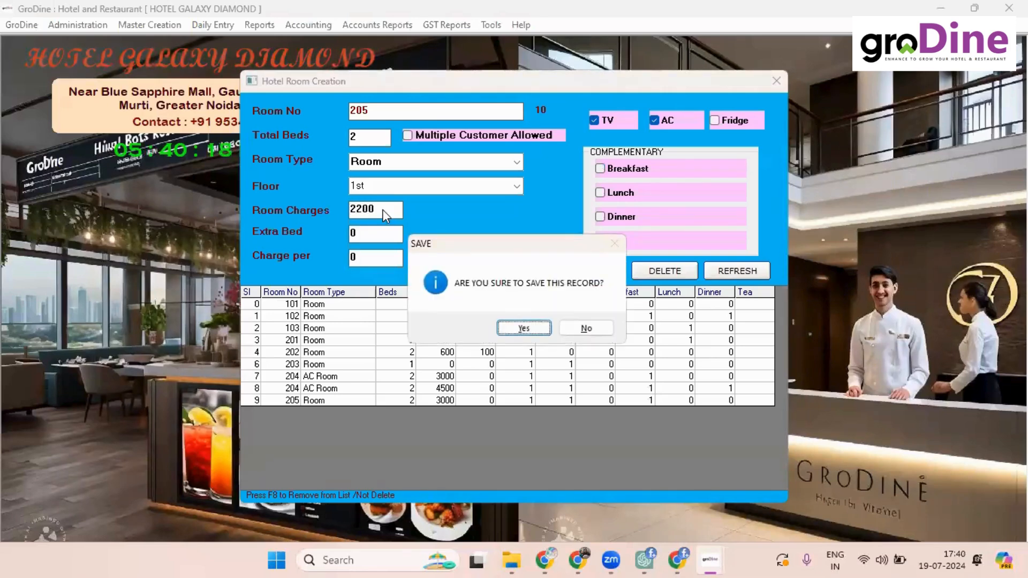
left_click(536, 326)
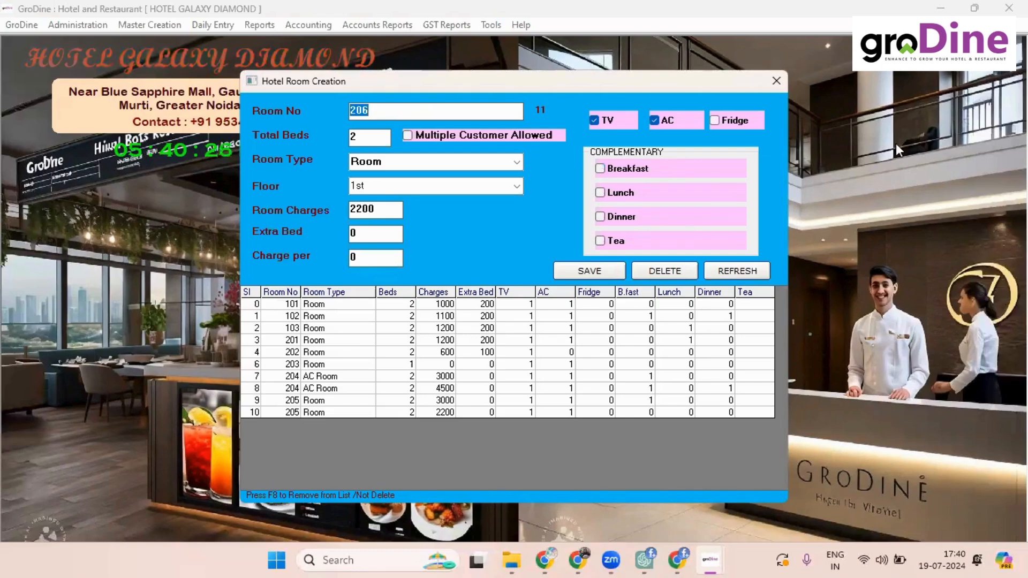
left_click(779, 85)
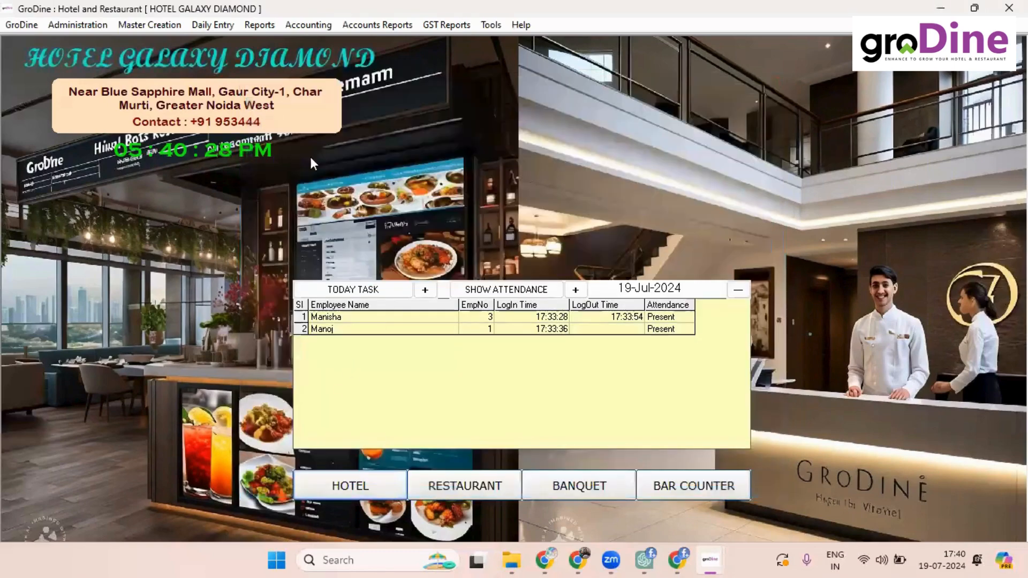
Step: Reopen Room CheckIn, refresh so room 205 shows as vacant, and load room 205
left_click(212, 24)
left_click(253, 42)
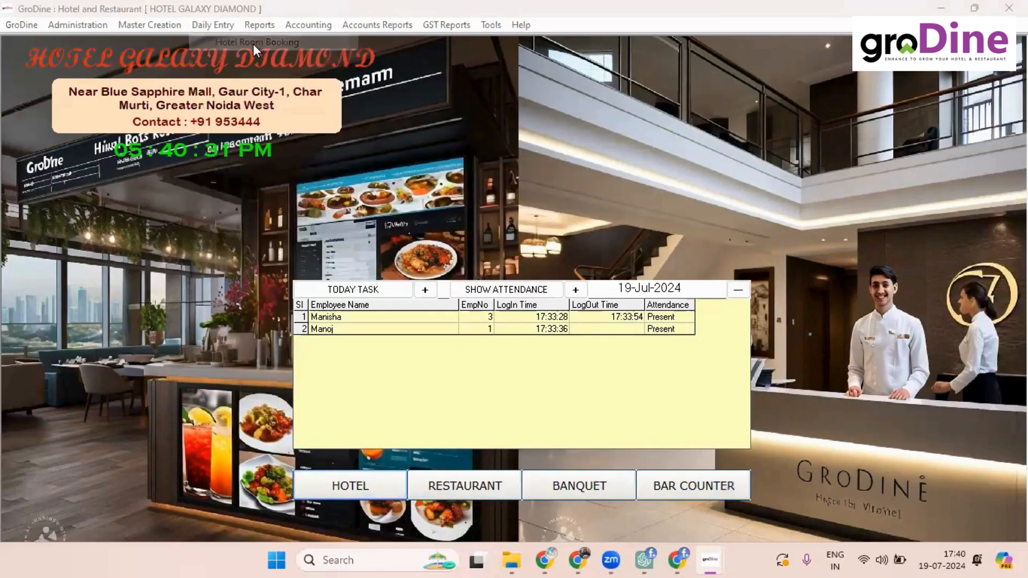
left_click(348, 484)
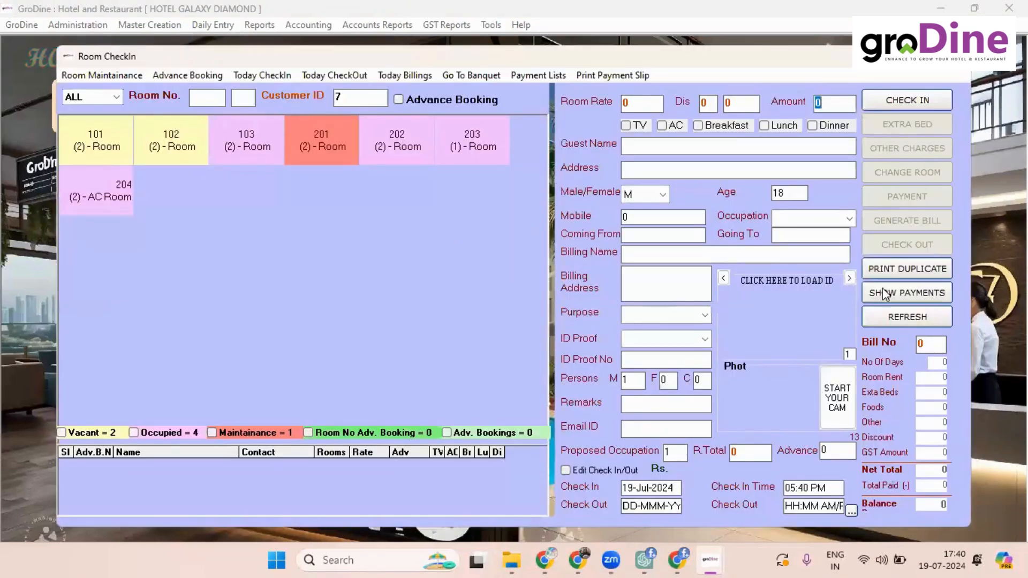
left_click(905, 316)
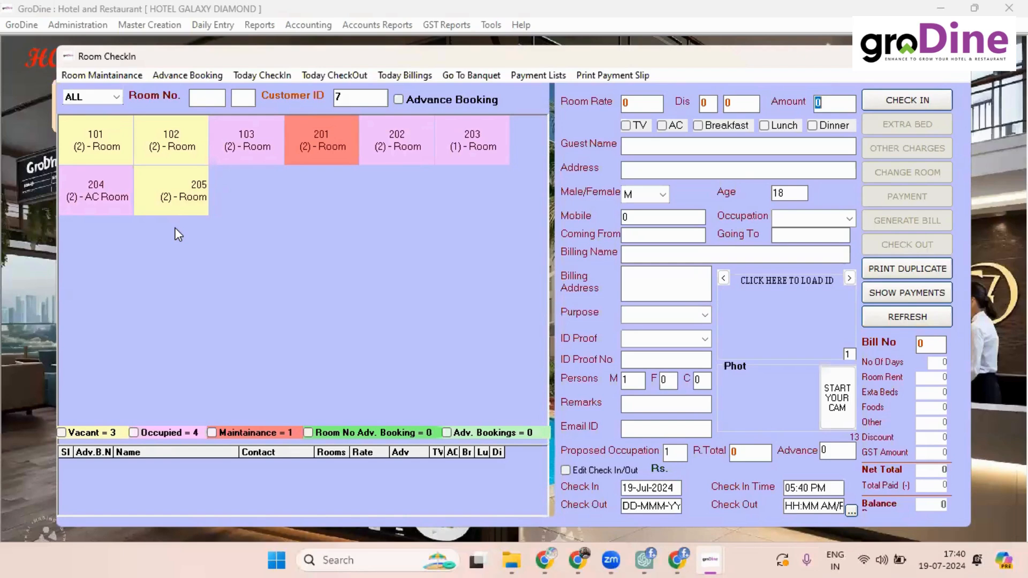
left_click(172, 194)
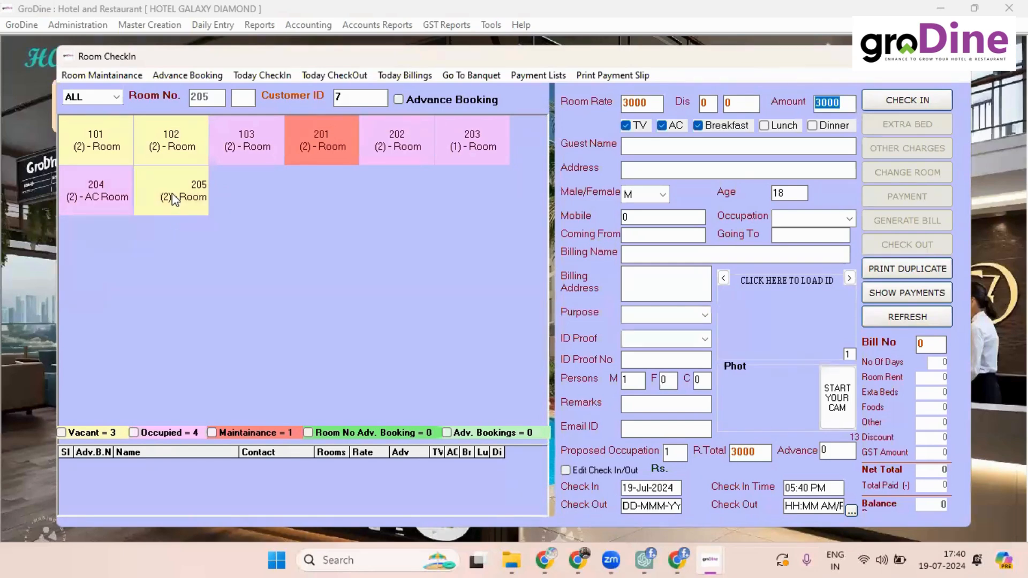
left_click(706, 128)
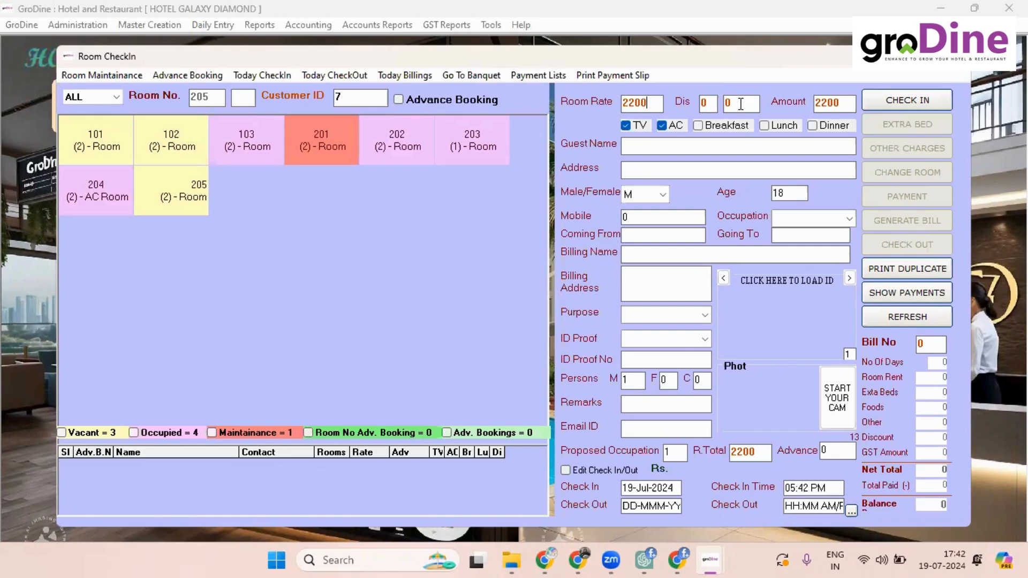
Step: With breakfast off, room 205's rate, amount and total read 2200; move to the discount field
key("Tab")
Step: Apply a 10% discount and enter the guest's full name
type("10")
key("Tab")
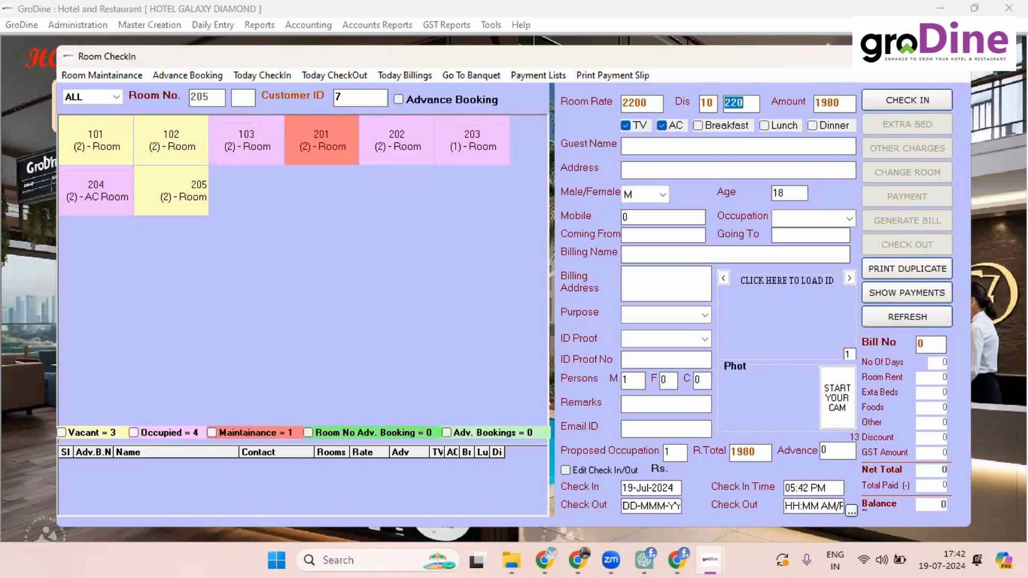
key("Tab")
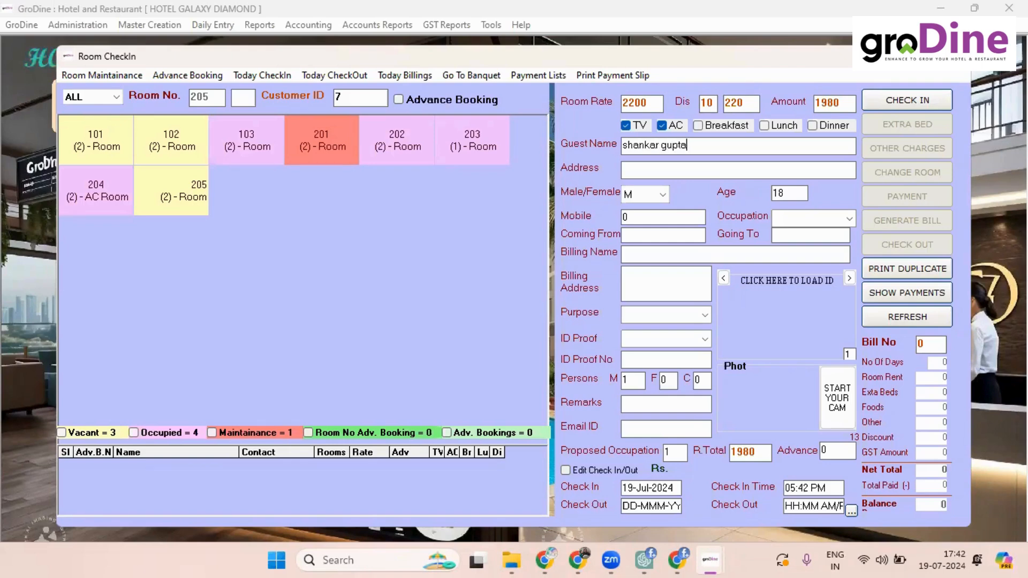
key("Return")
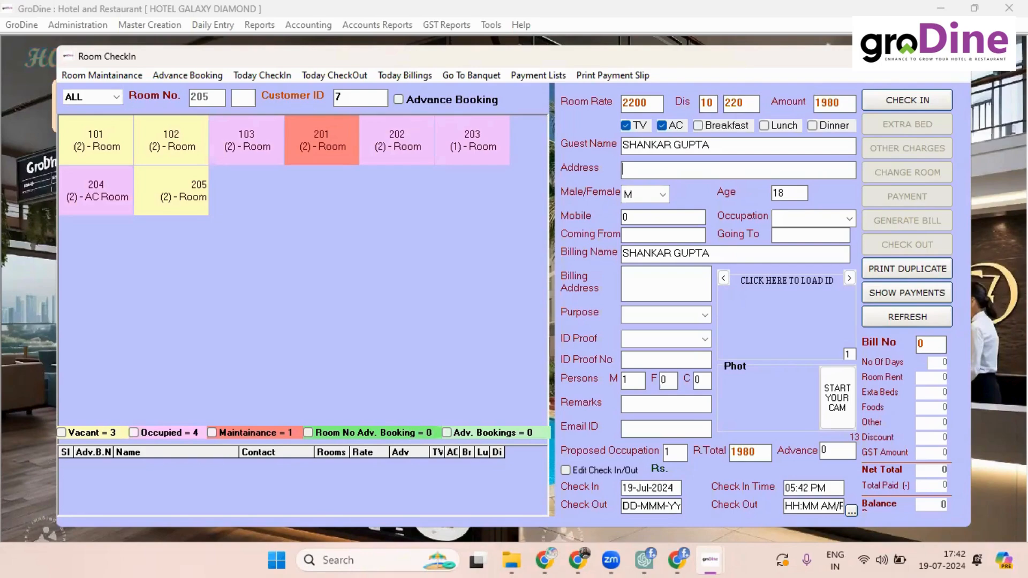
Step: Fill in the guest's address, age 56, mobile number and occupation BUSINESS
type("lucknow")
key("Return")
key("Return")
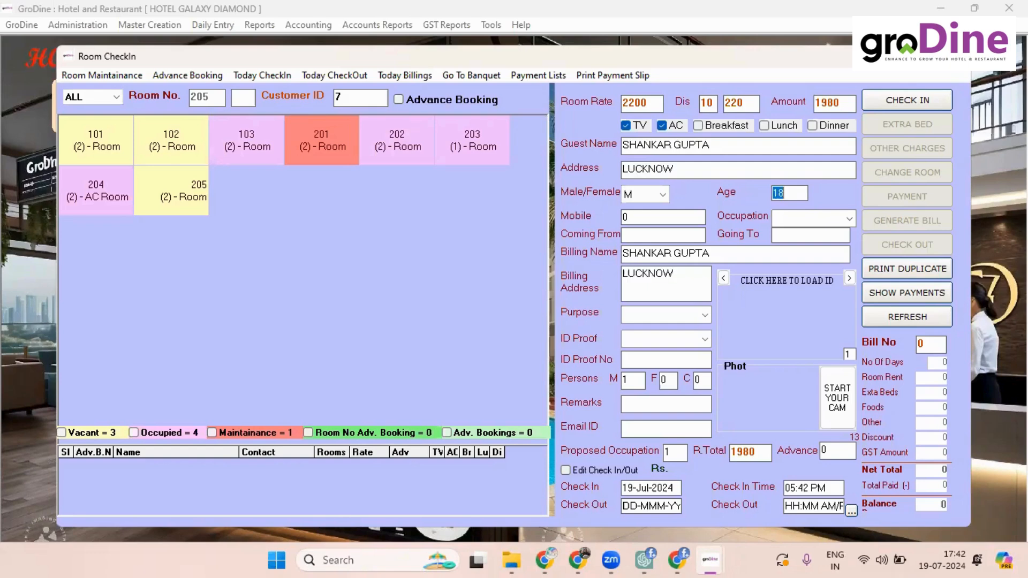
type("56")
key("Return")
type("6666666656")
key("Tab")
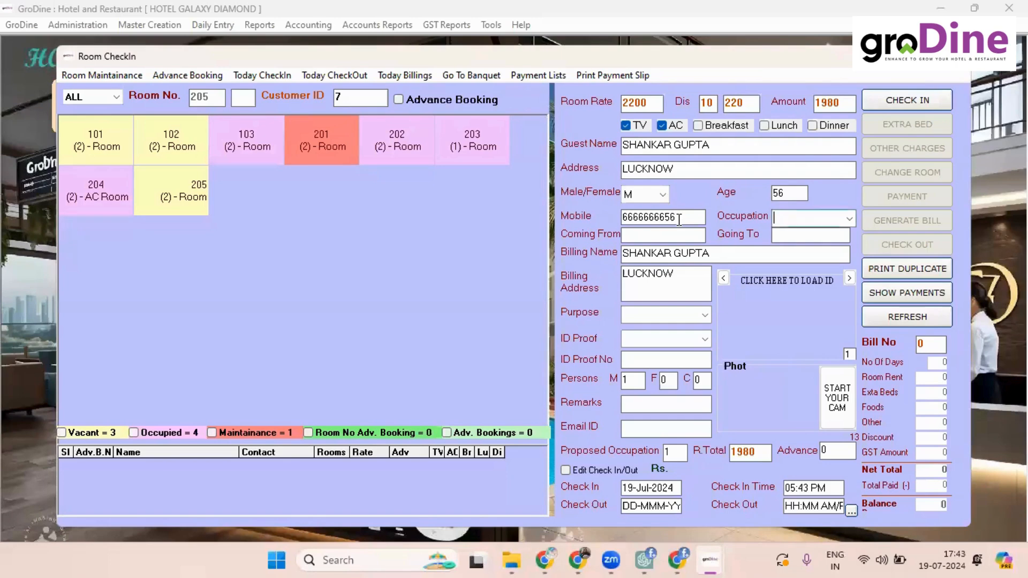
type("BUSINESS")
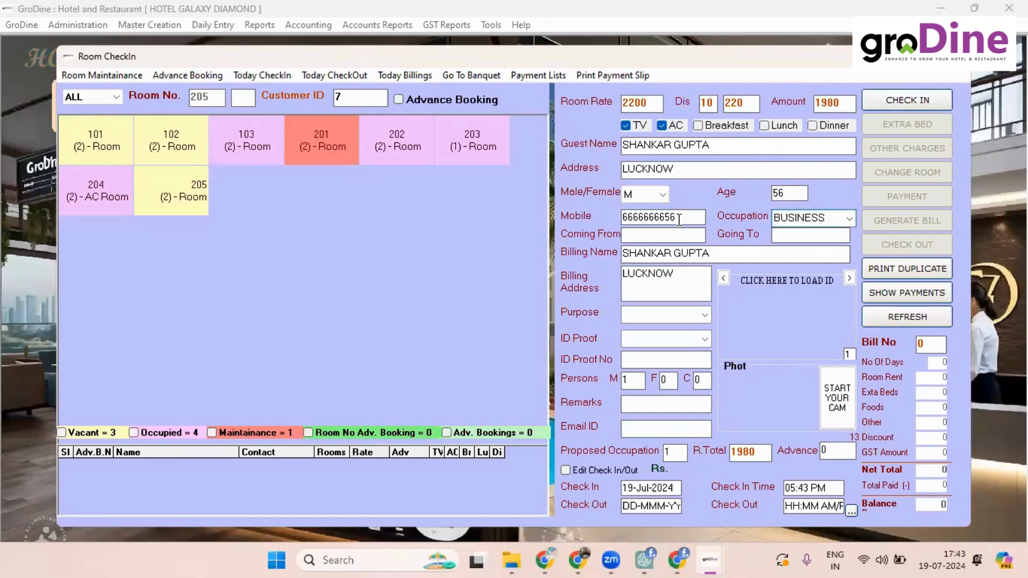
key("Tab")
Step: Set coming from Lucknow, going to Delhi, purpose MEETING, and enter the Aadhar ID number
type("lucknow")
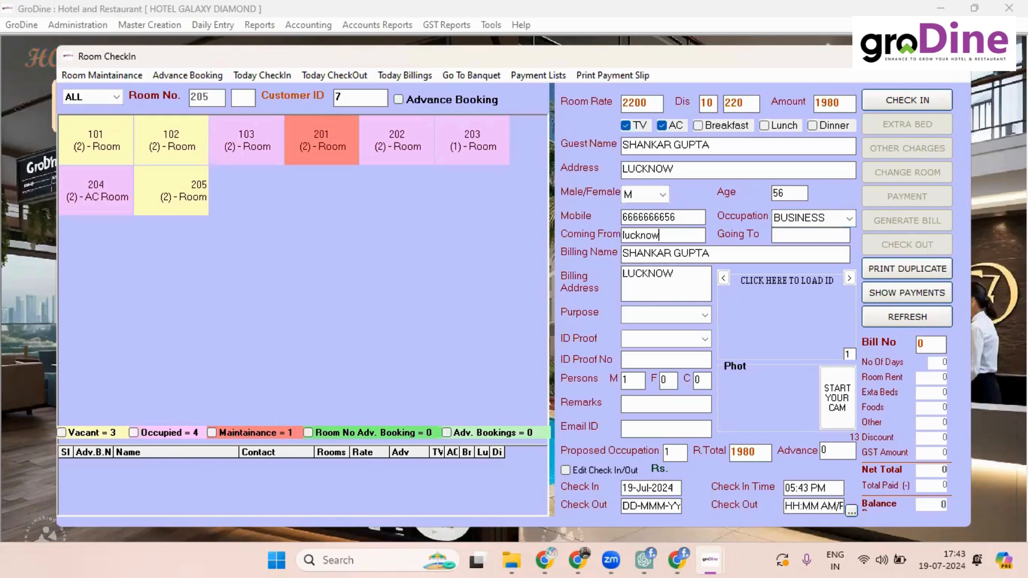
key("Tab")
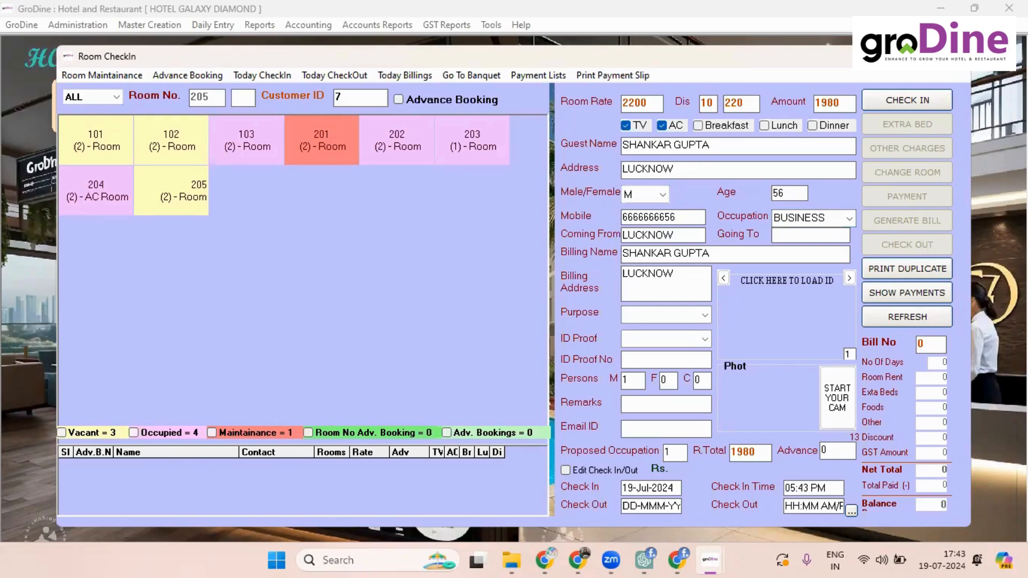
type("delhi")
key("Tab")
key("Tab")
key("Tab")
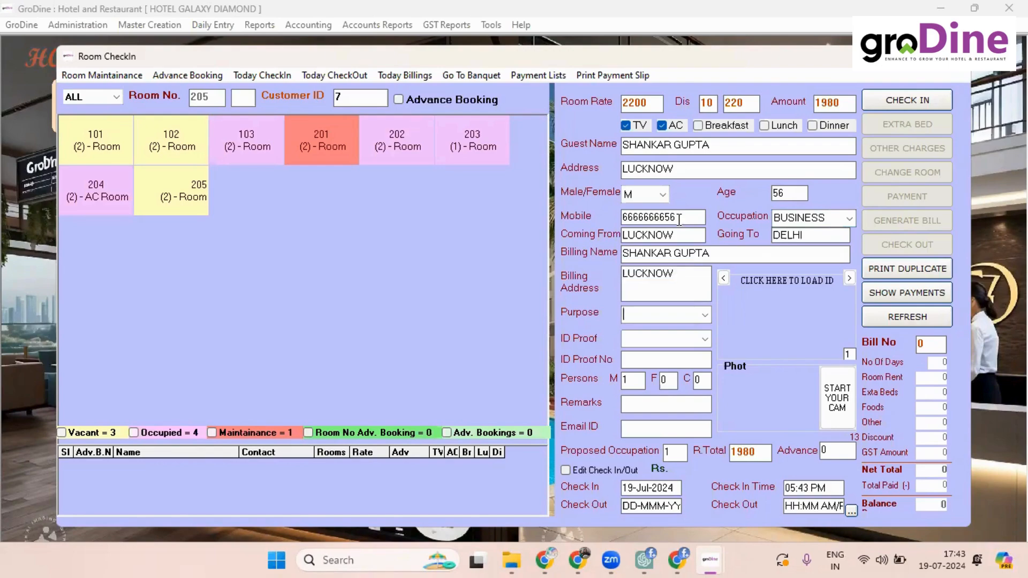
key("Down")
key("Down")
key("Down")
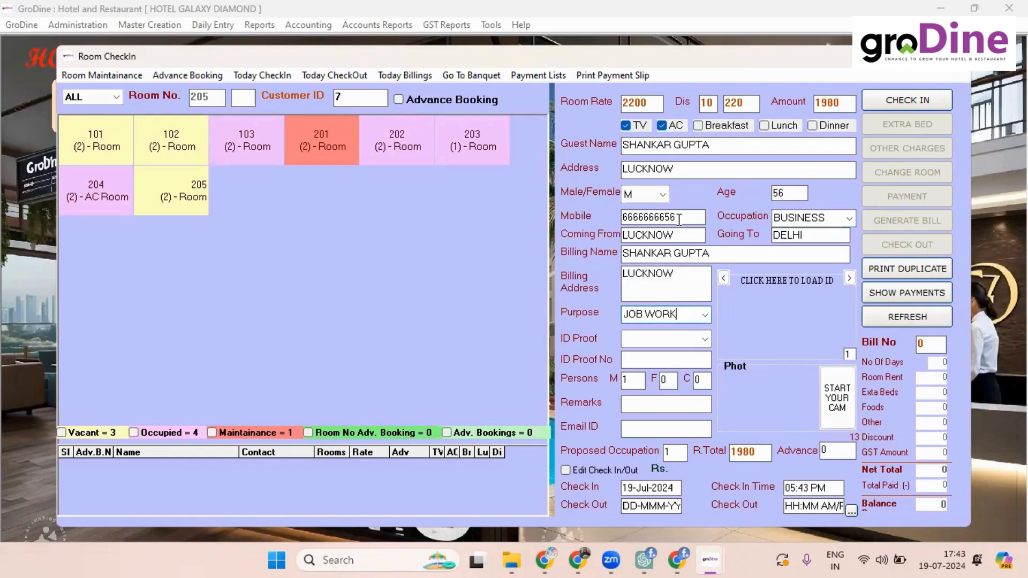
key("Down")
key("Tab")
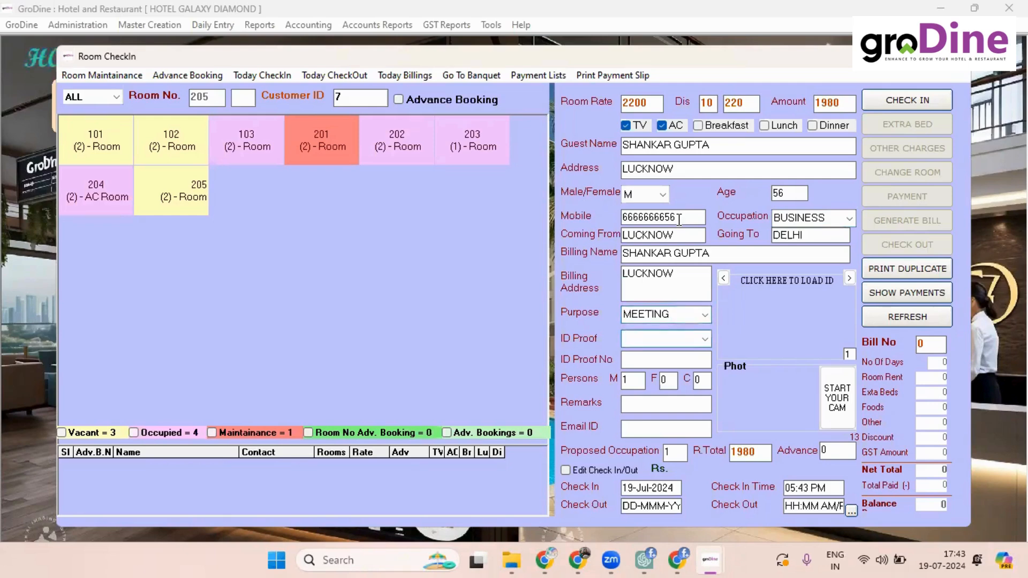
type("aadhar")
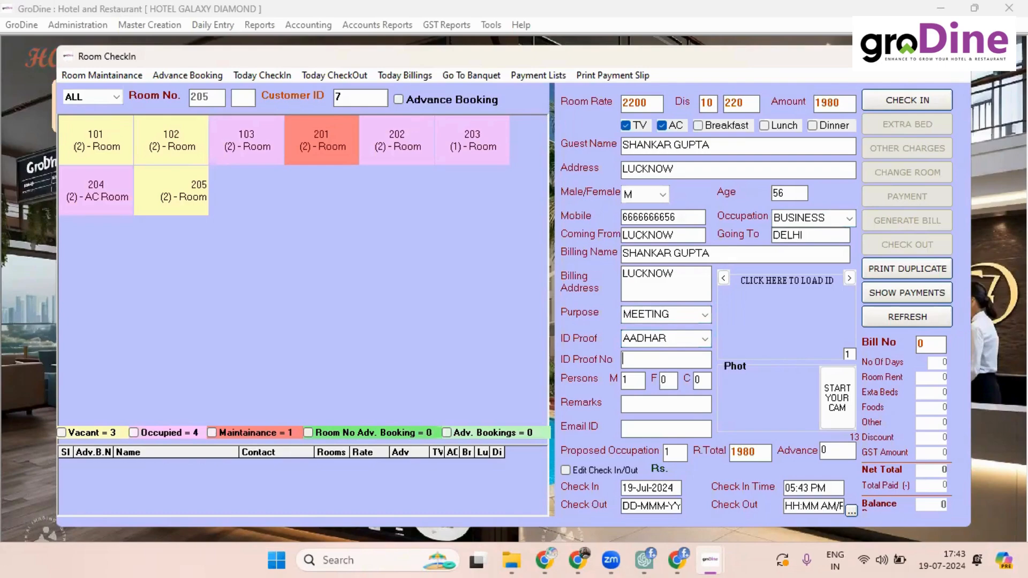
type("987654321098")
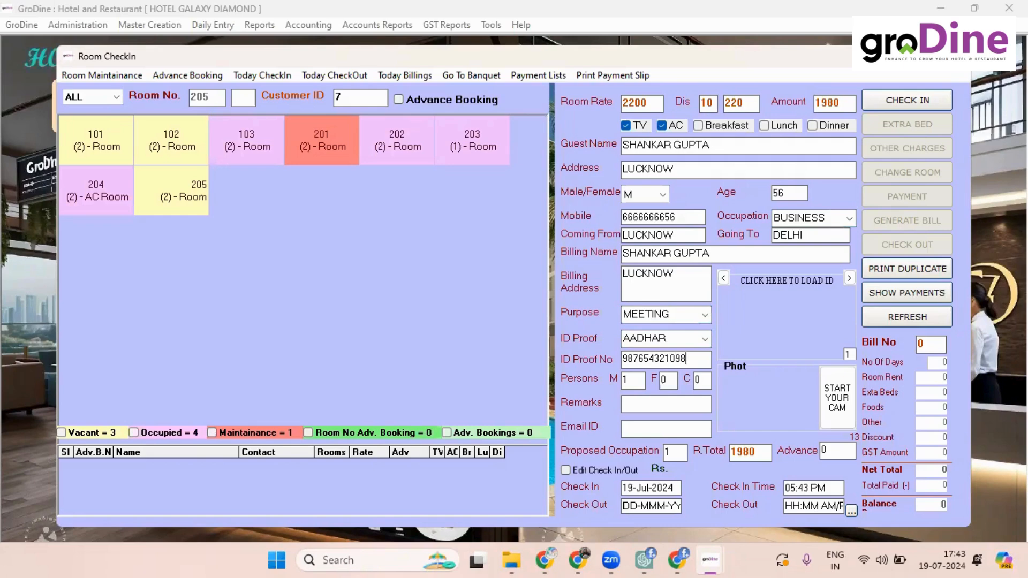
key("Tab")
Step: Attach groERPfor site.jpg as the guest's ID photo
left_click(798, 319)
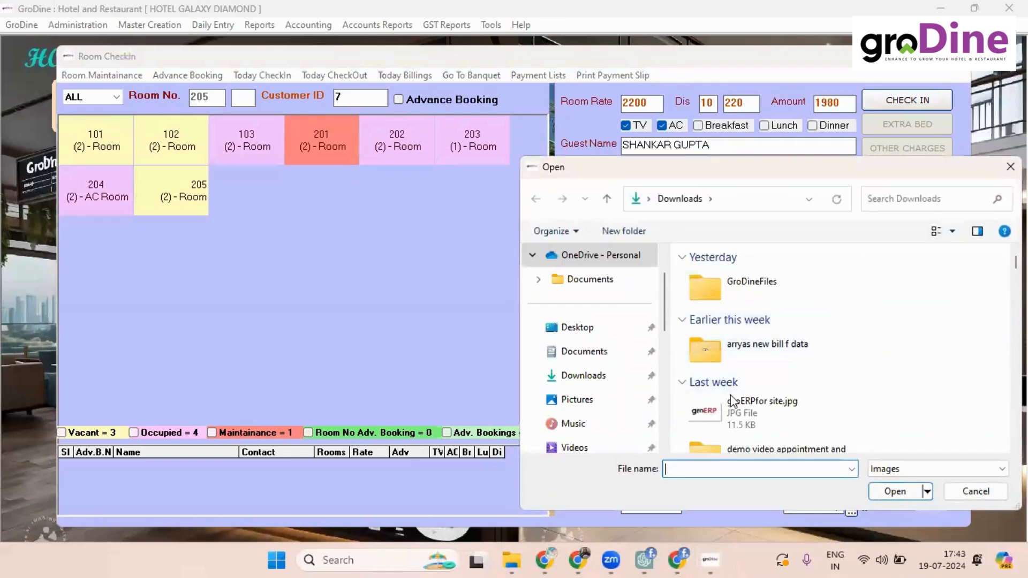
left_click(739, 418)
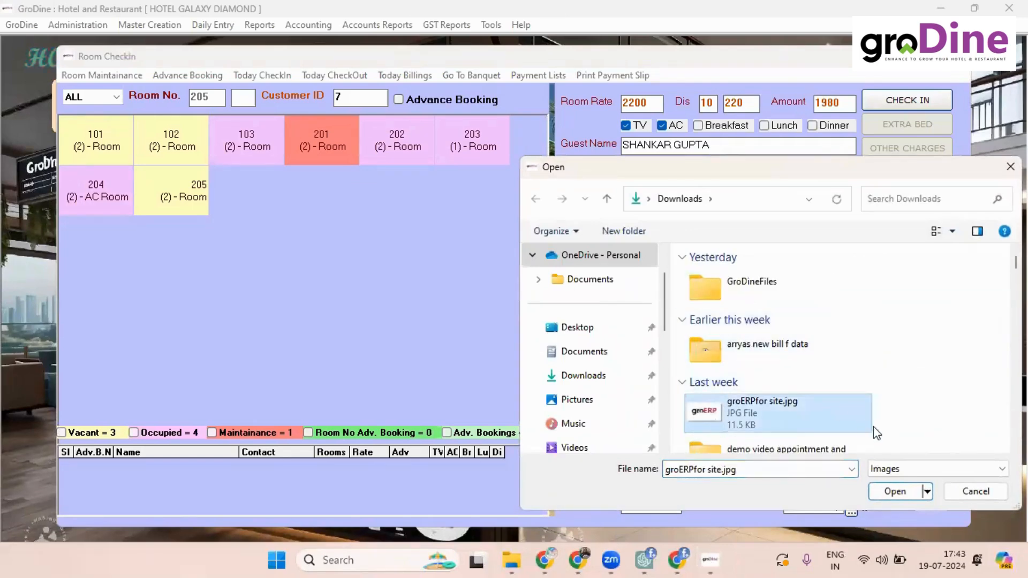
left_click(895, 493)
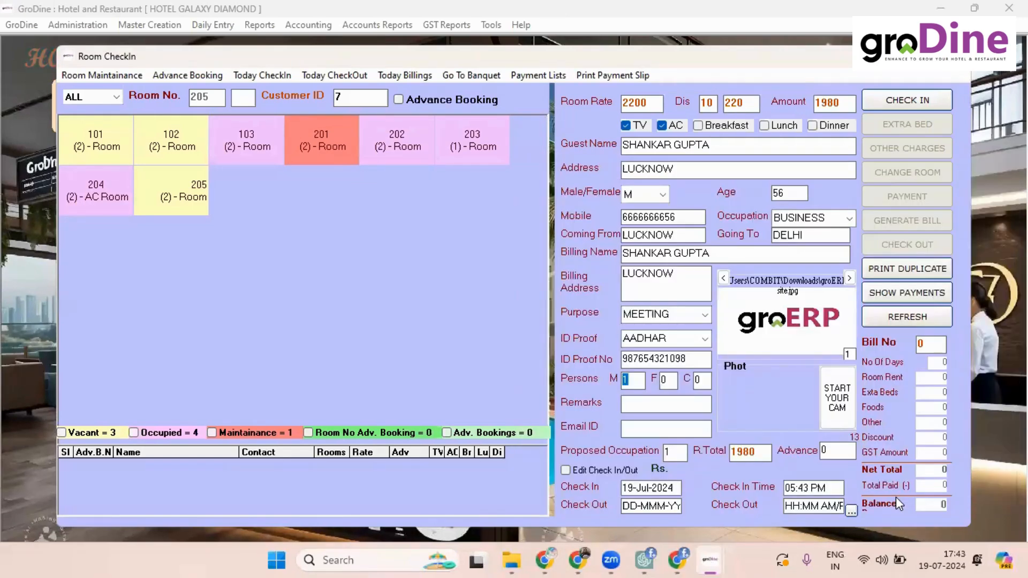
Step: Adjust the guest count values to 2 and 1
key("Tab")
key("Tab")
key("Tab")
key("Tab")
Step: Enter a 1000 advance and start the check-in
key("Tab")
left_click(675, 453)
key("BackSpace")
type("2")
key("Tab")
left_click(673, 452)
key("BackSpace")
type("1")
key("Tab")
type("1000")
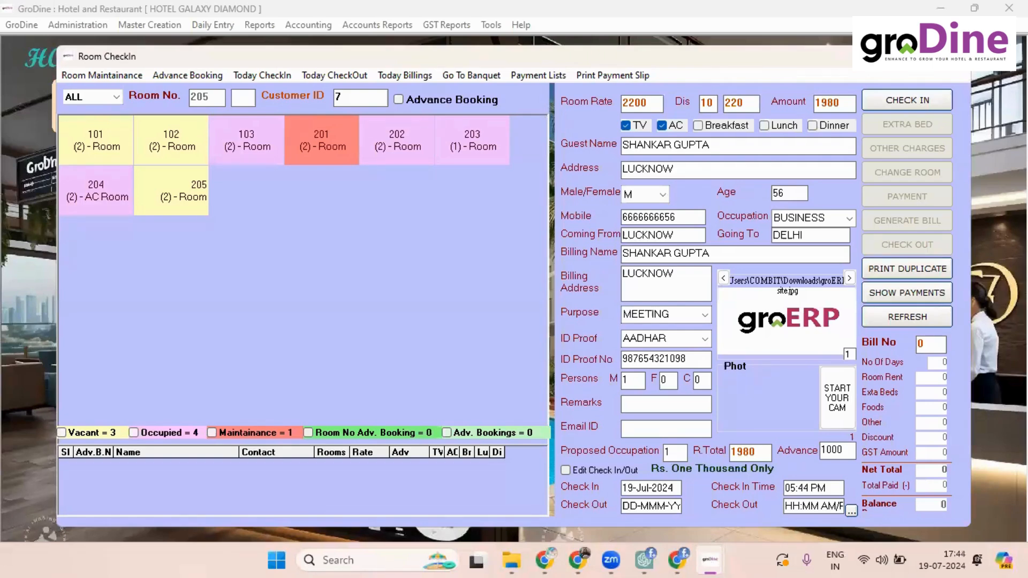
key("Tab")
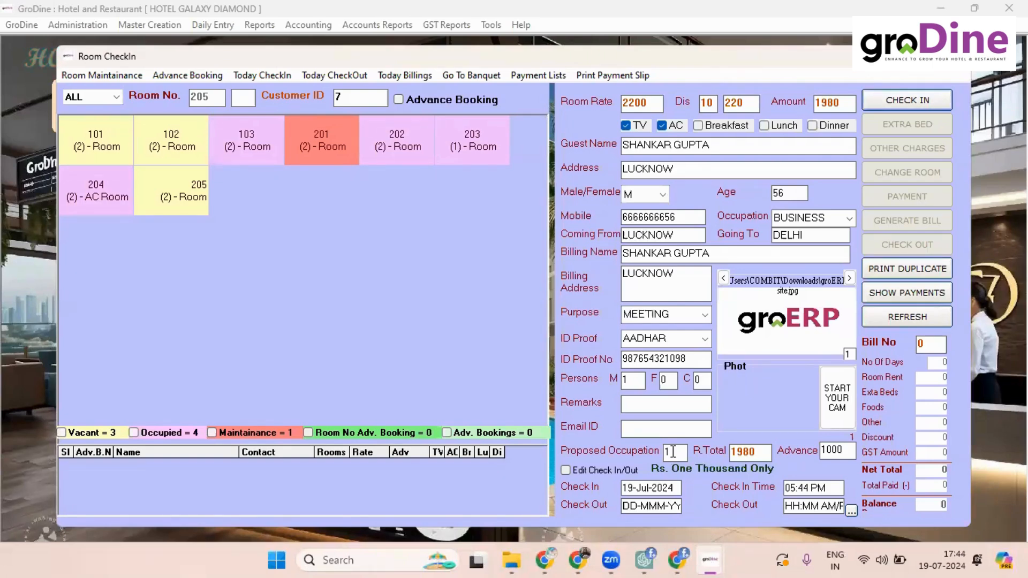
key("Return")
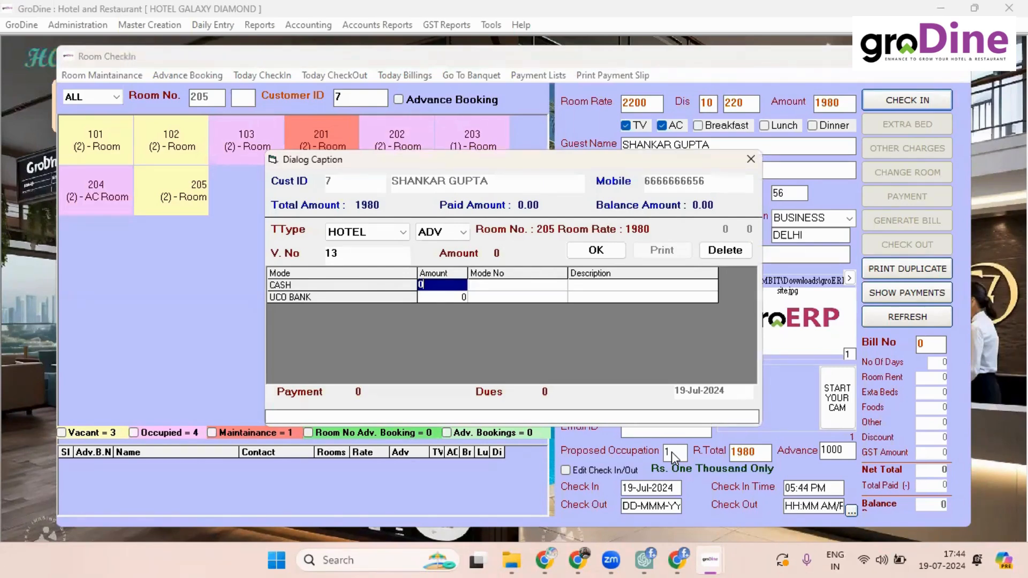
Step: Record 1000 as the cash advance payment and confirm it
type("1000")
key("BackSpace")
key("BackSpace")
key("BackSpace")
key("BackSpace")
key("BackSpace")
type("1000")
key("Return")
key("Return")
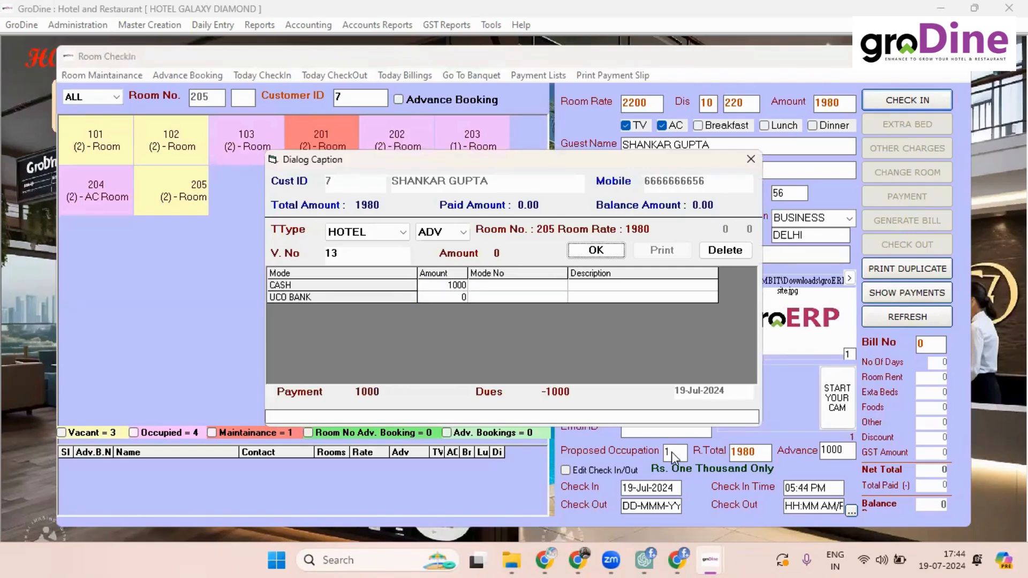
key("Return")
key("Return")
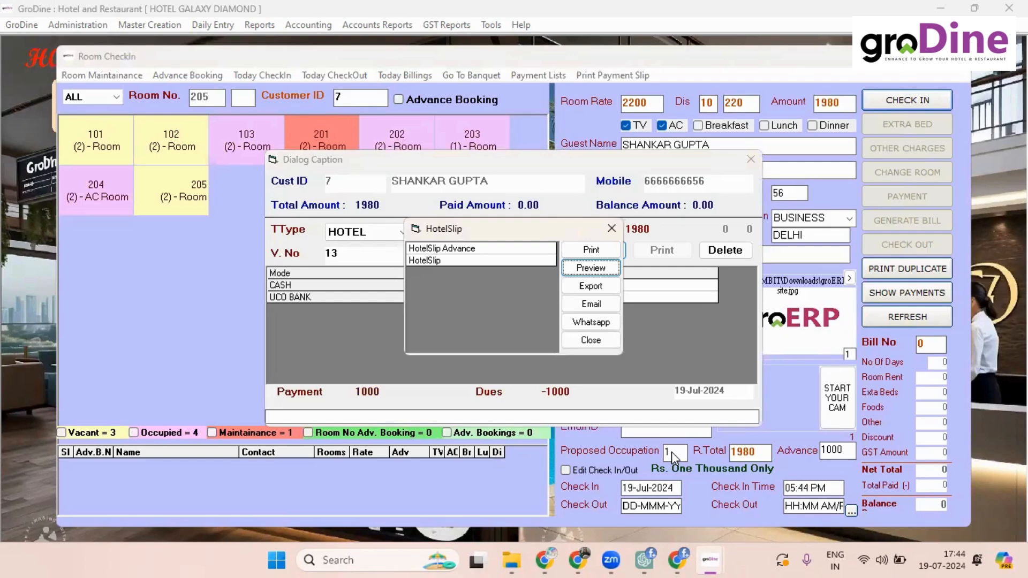
Step: Preview the payment slip, close it, and save room 205's check-in
key("Return")
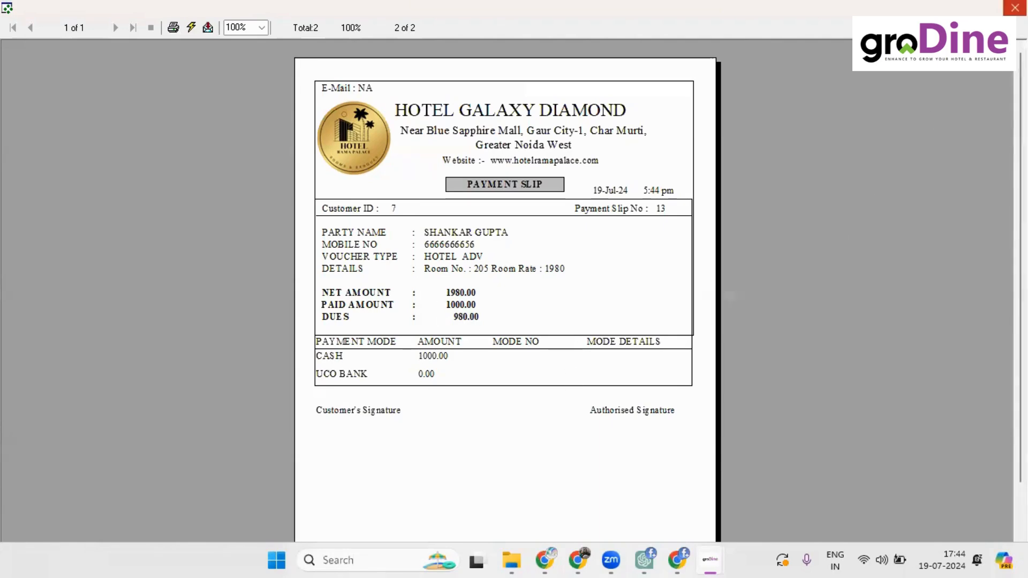
left_click(1014, 7)
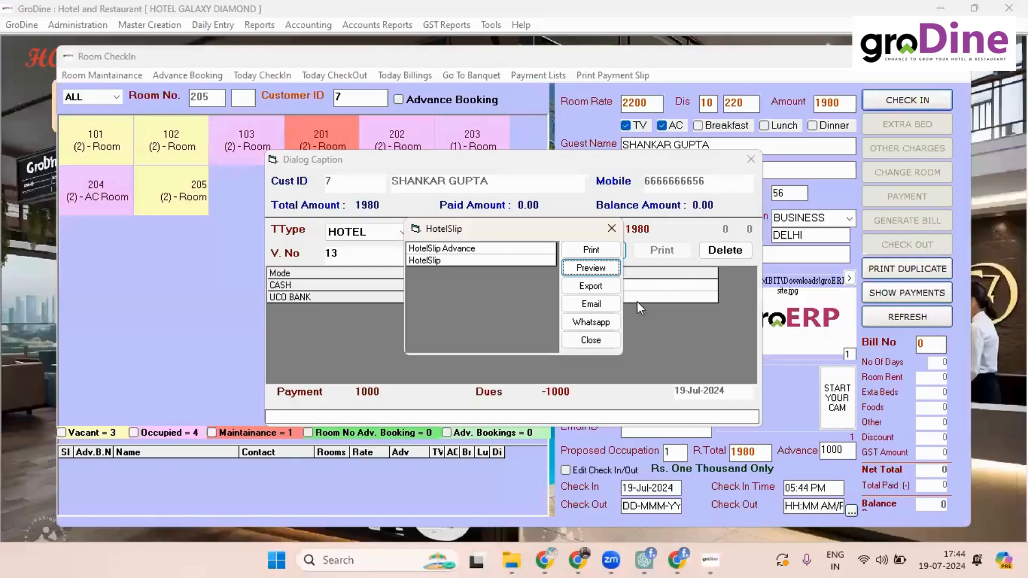
left_click(591, 339)
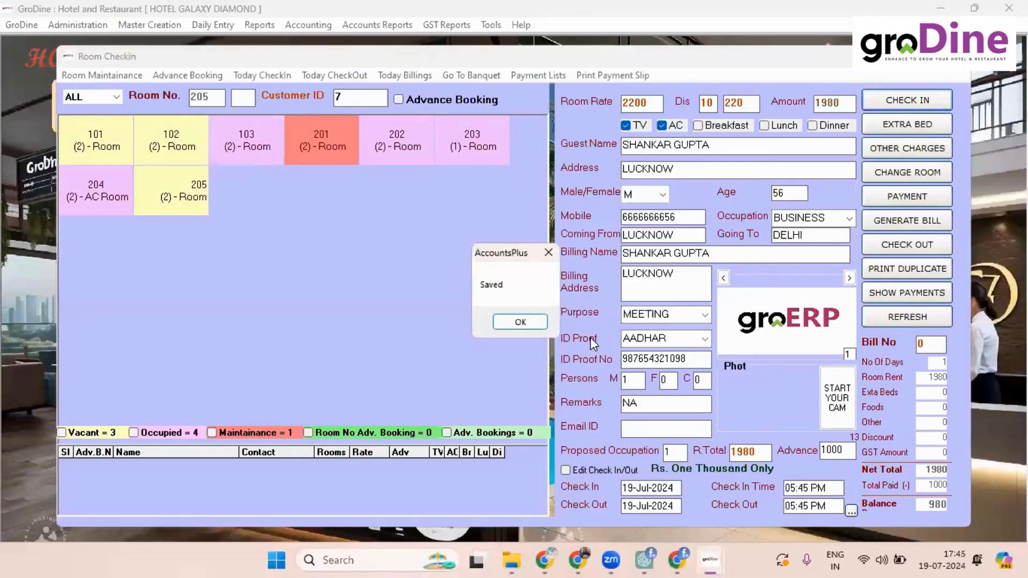
left_click(528, 319)
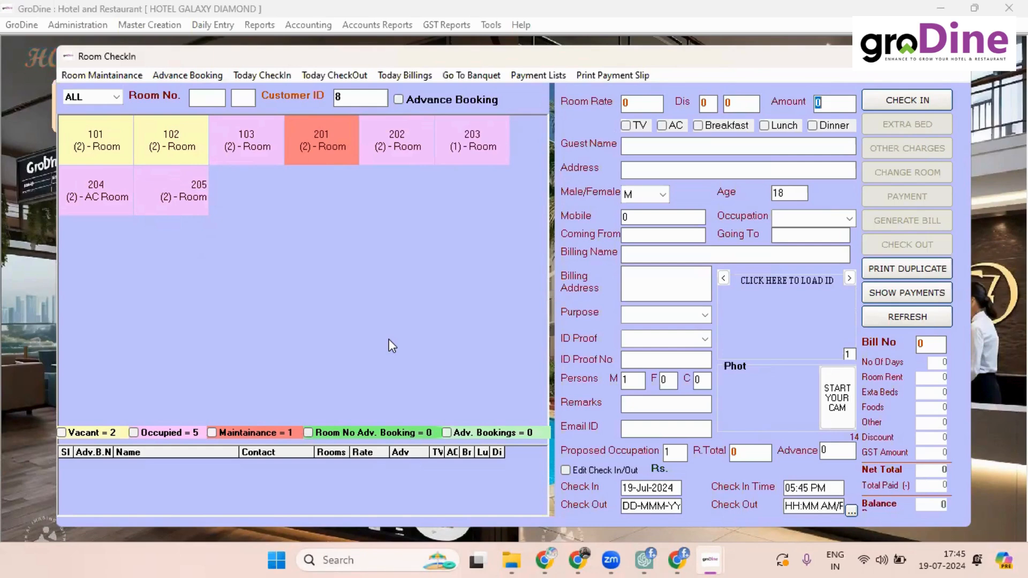
Step: Start an advance booking with the guest's name and a Shimla address
left_click(184, 73)
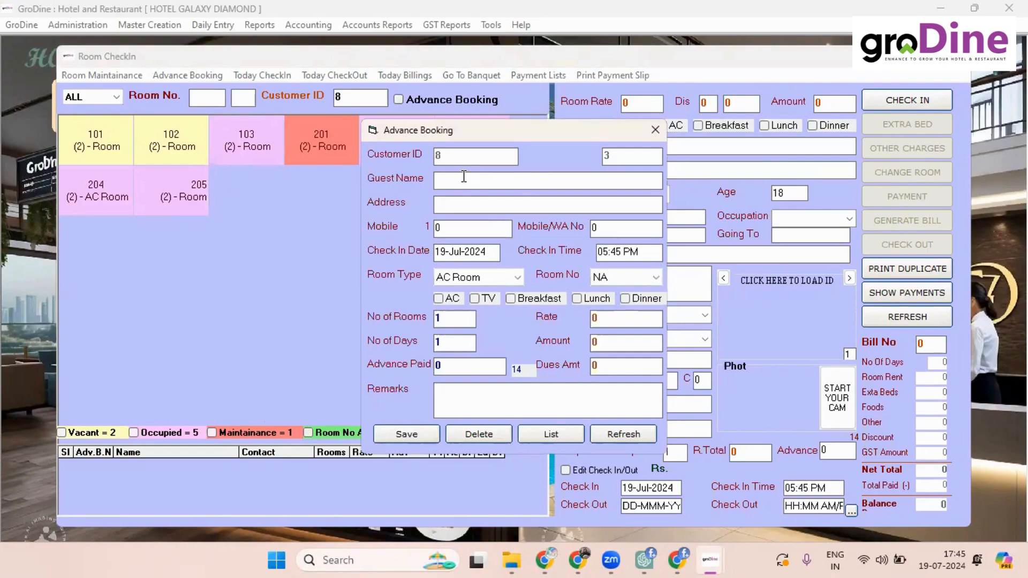
key("Tab")
type("shimla")
key("Tab")
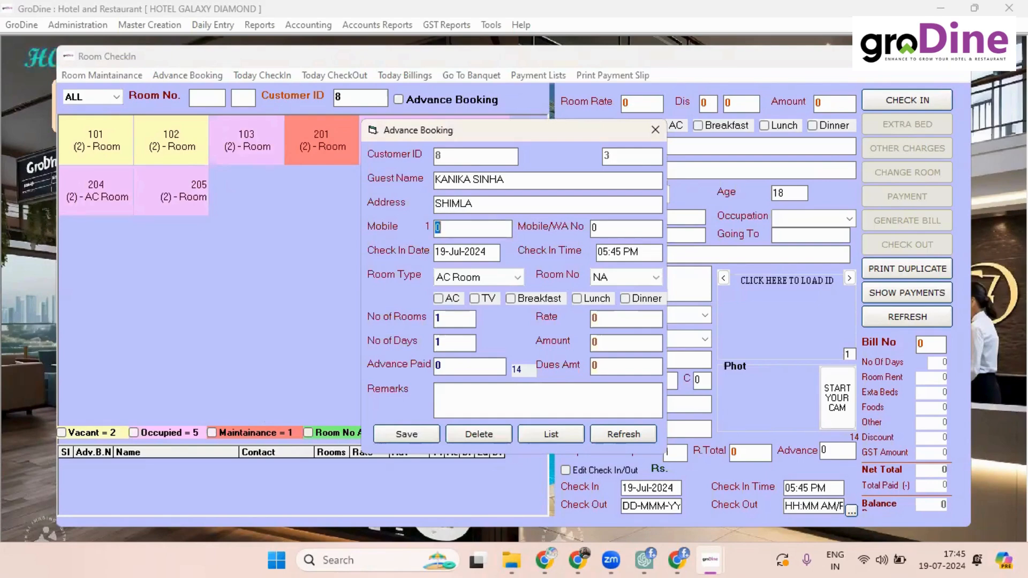
key("BackSpace")
key("Tab")
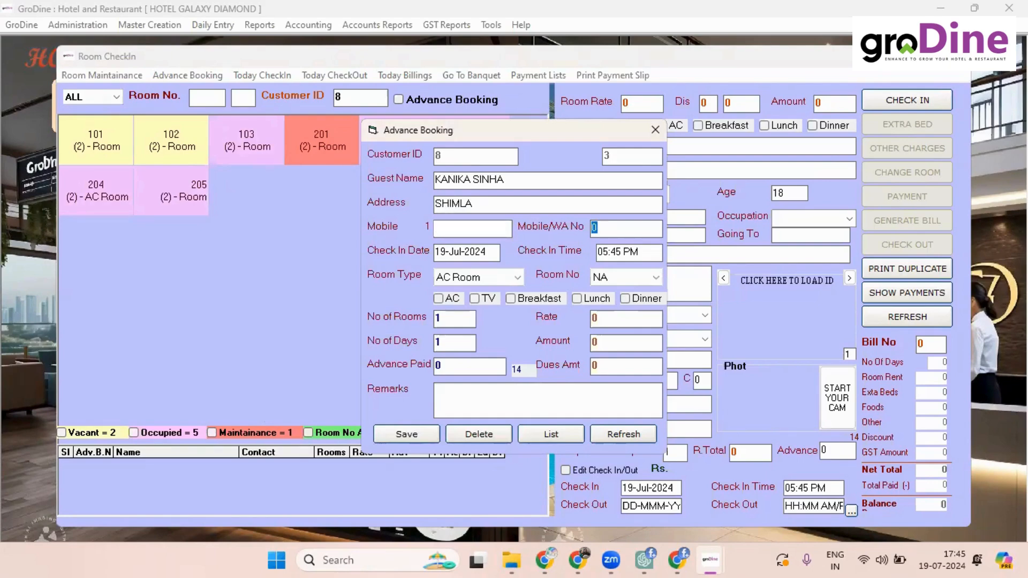
key("Tab")
key("Tab")
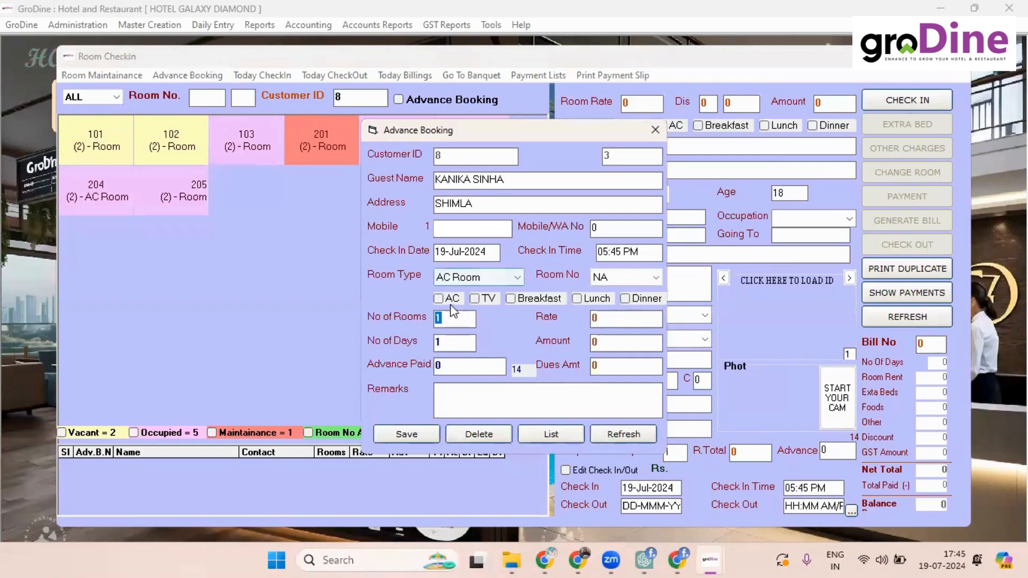
Step: Tick Breakfast and AC, with a 3000 rate for 2 days
left_click(512, 299)
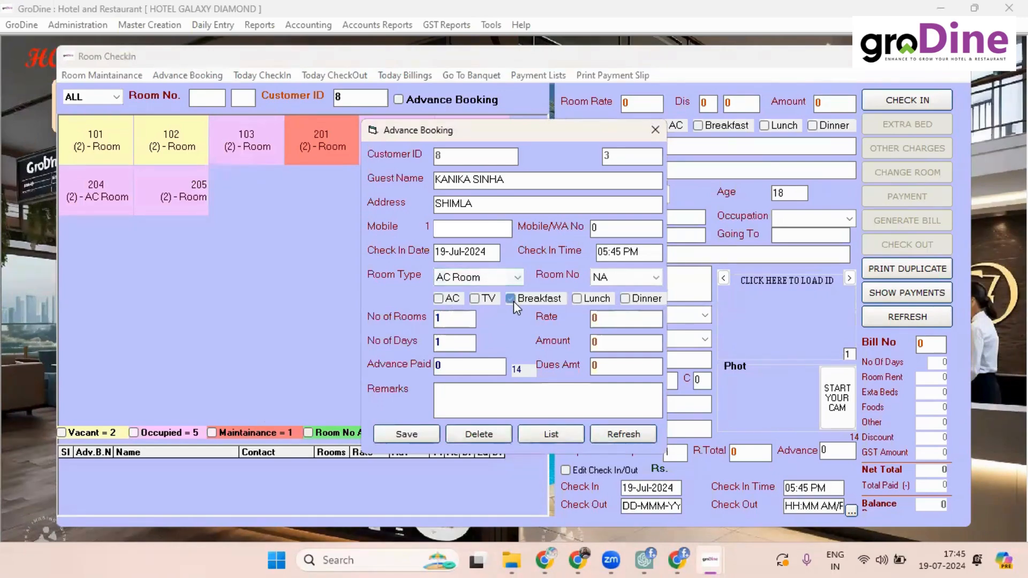
left_click(438, 300)
left_click(447, 319)
key("Return")
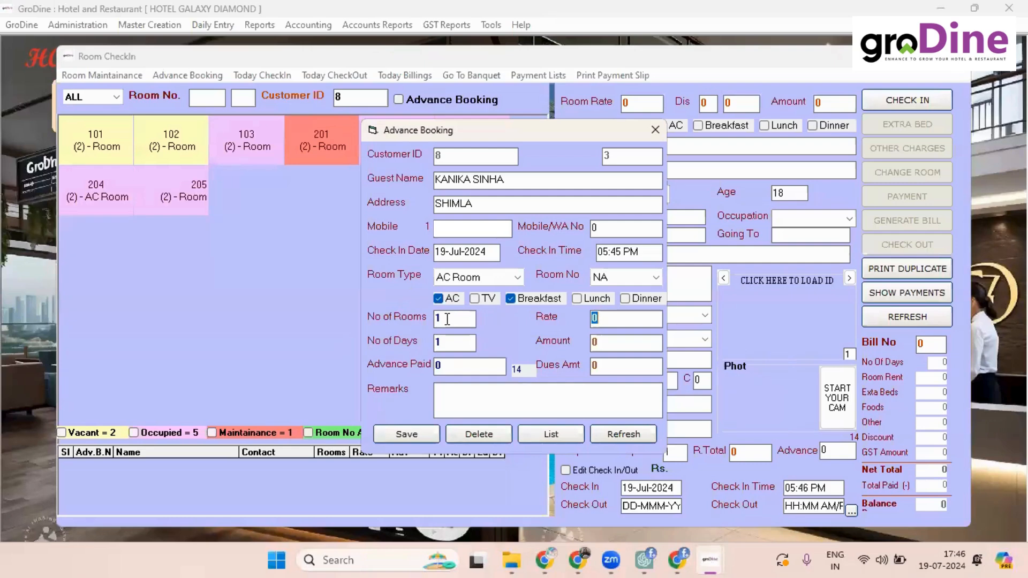
type("3000")
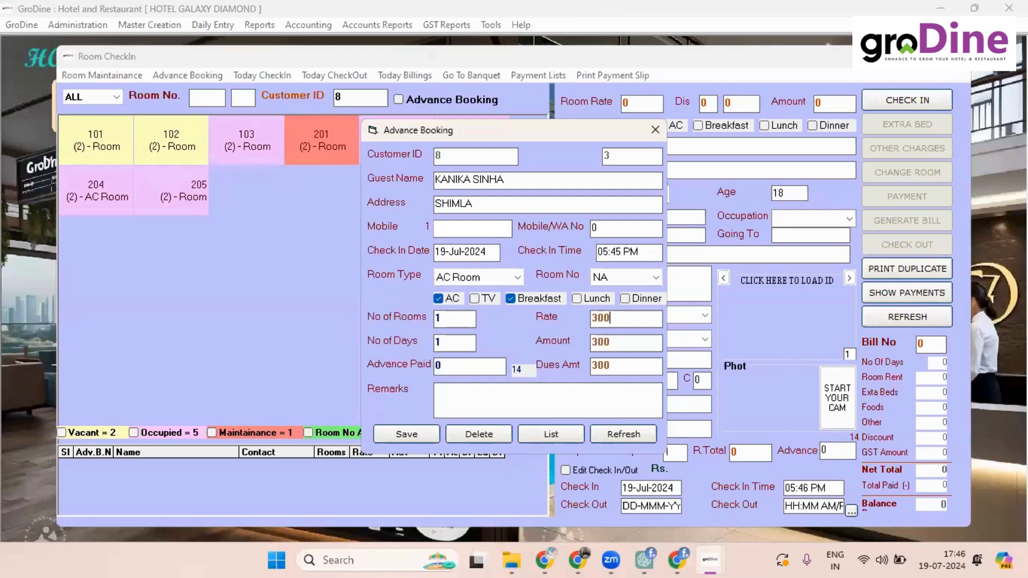
key("Return")
type("2")
key("Return")
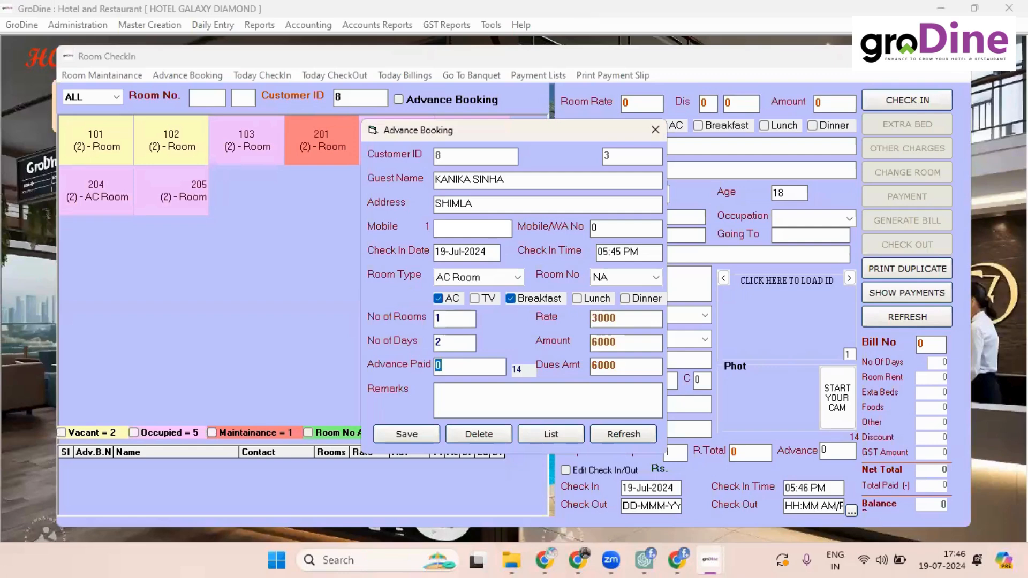
key("Tab")
key("Tab")
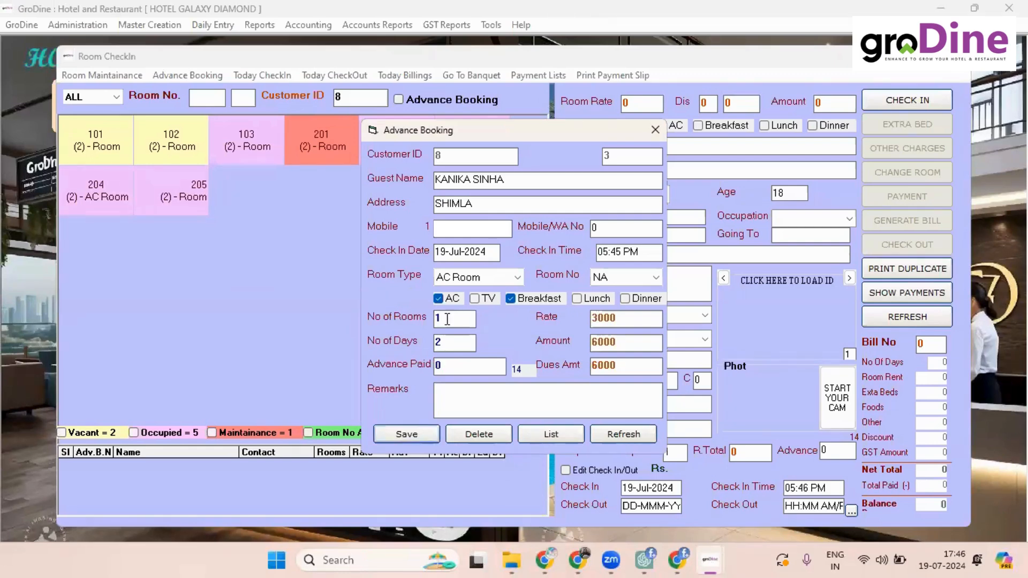
Step: Add the remark 'AC ROOM WITH BREAKFAST', save the booking and close the window
left_click(462, 408)
type("AC ROOM ")
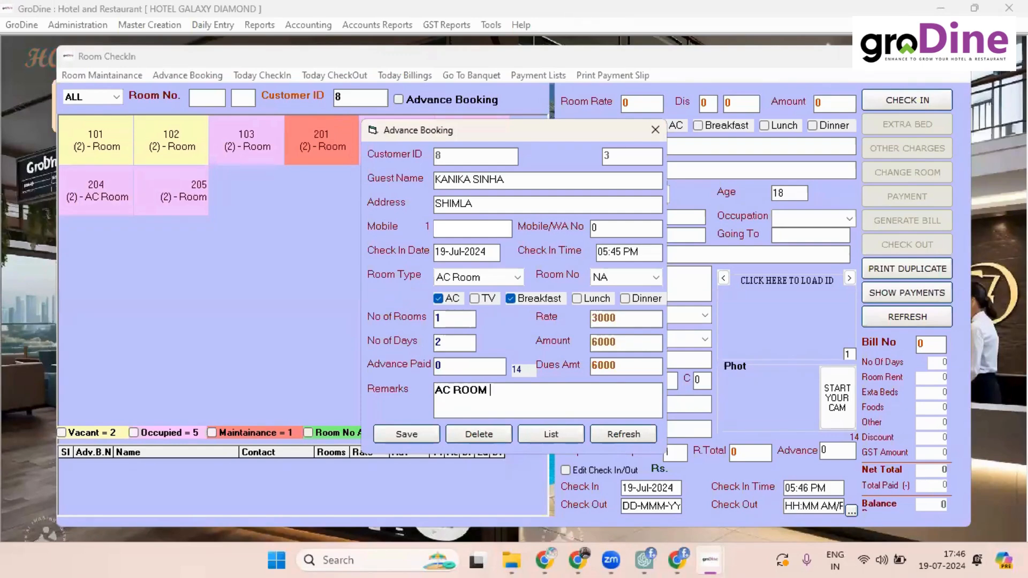
type("WITH BREAKS")
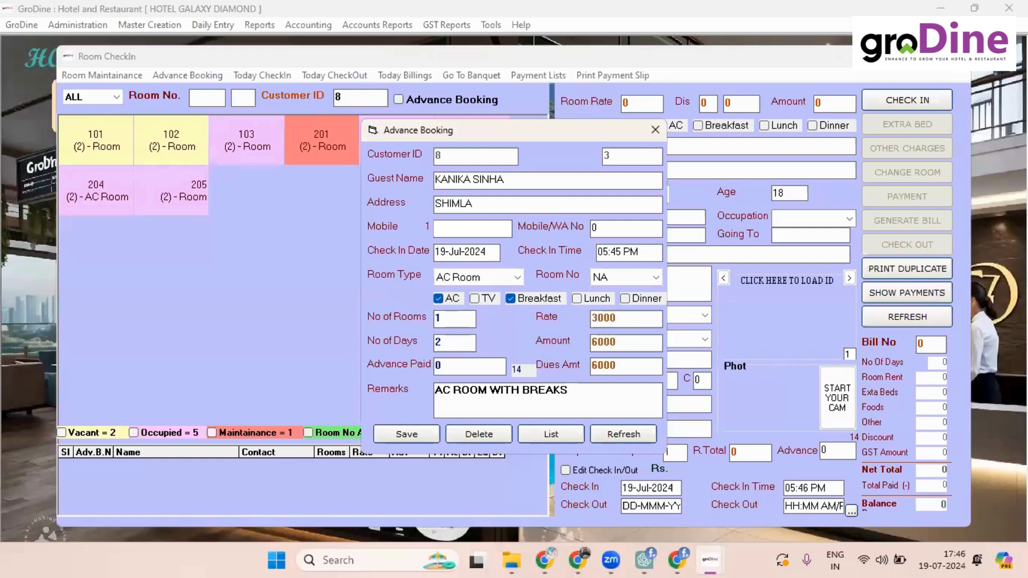
key("BackSpace")
type("FAST")
left_click(406, 434)
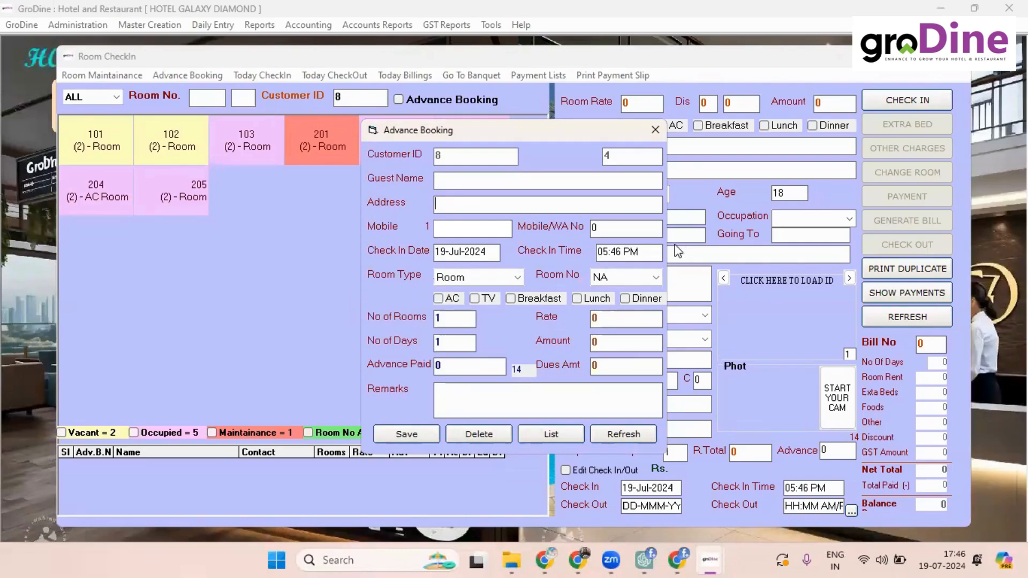
left_click(663, 127)
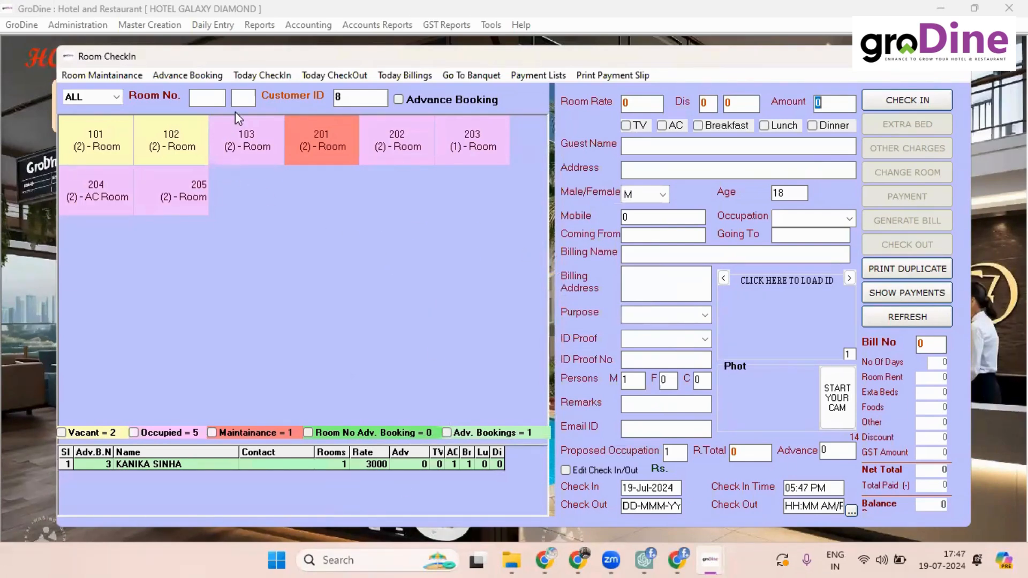
Step: Load room 205's check-in record from its room tile
left_click(170, 185)
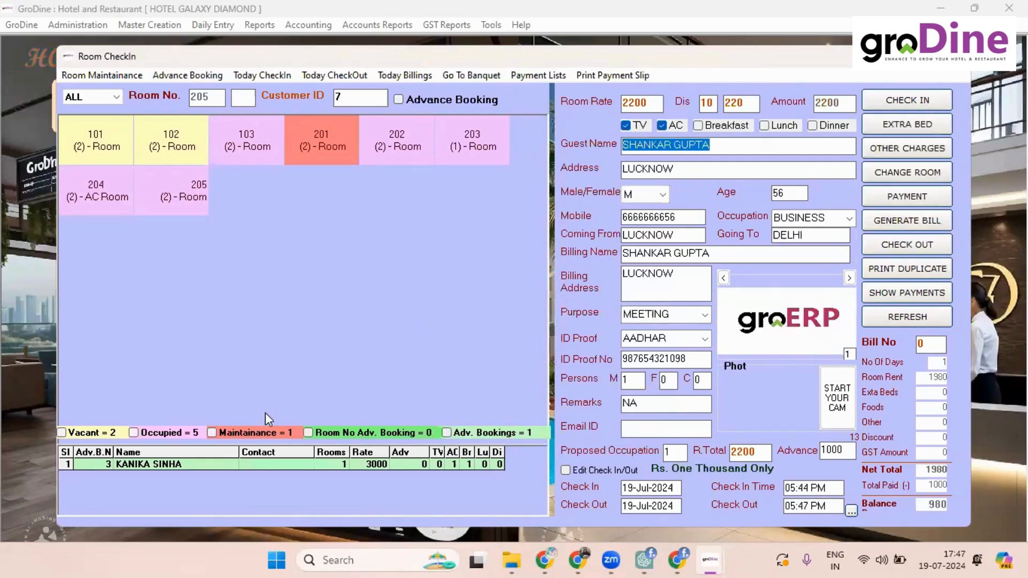
Step: Add a WATER extra charge of 20 to room 205
left_click(878, 153)
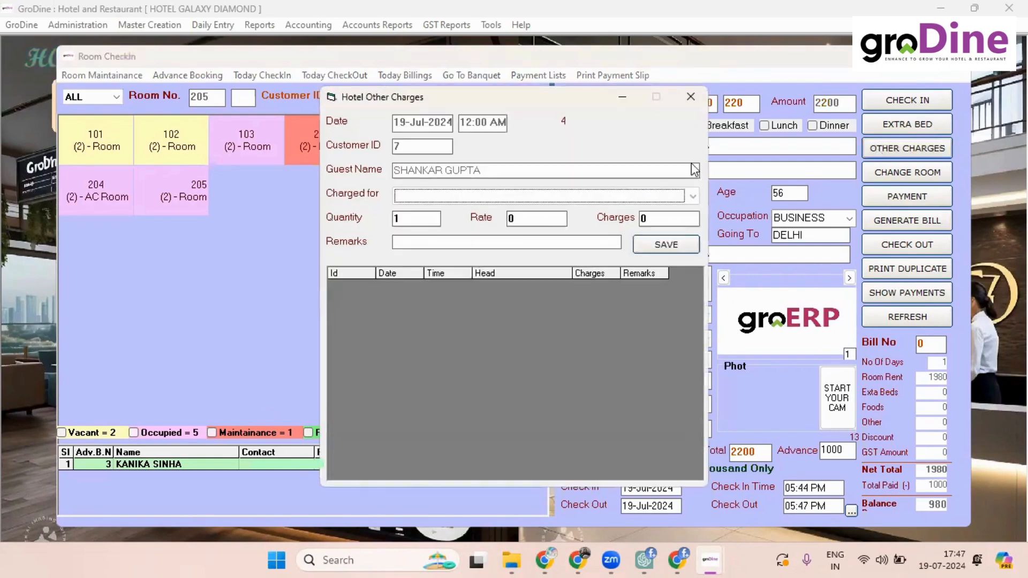
left_click(598, 195)
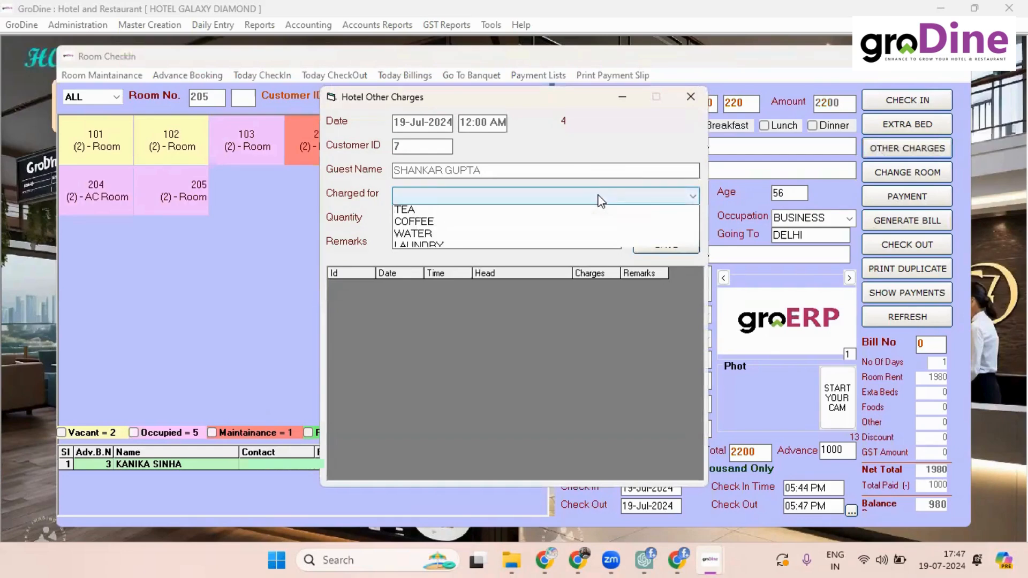
left_click(487, 236)
key("Return")
key("Return")
key("Return")
key("Return")
key("Return")
key("Return")
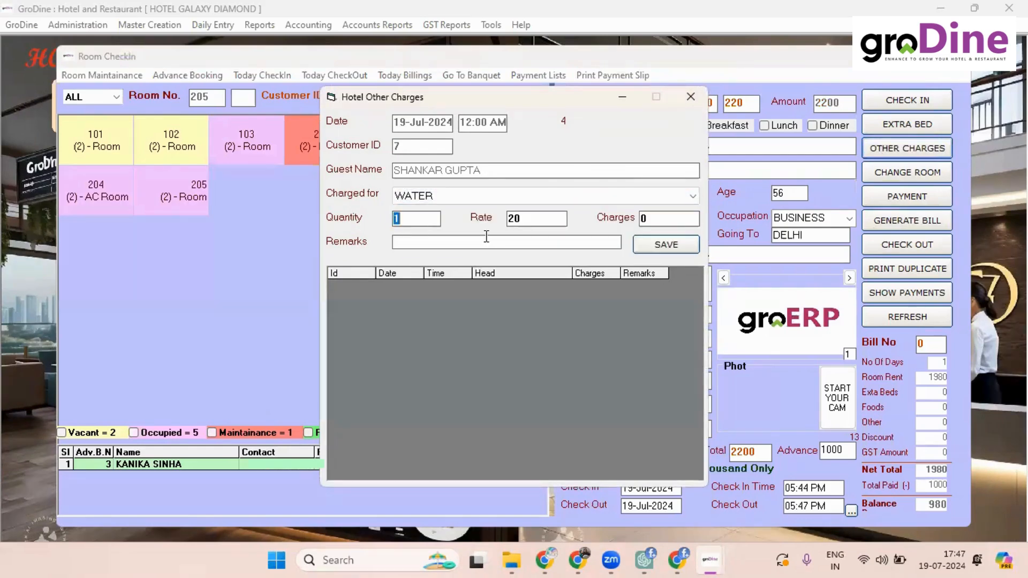
key("Return")
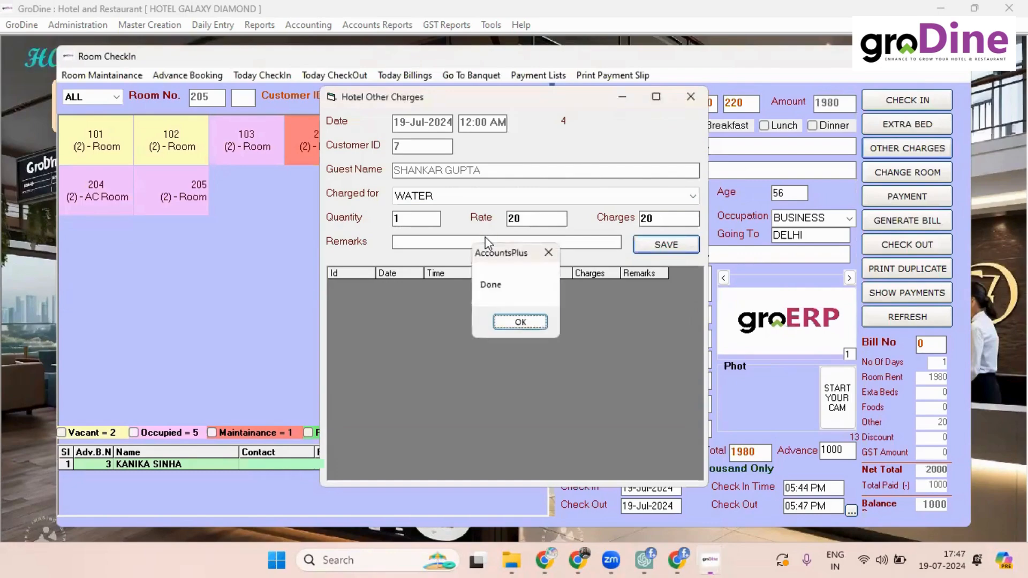
Step: Add a COFFEE extra charge of 40, then load room 202's guest details
left_click(917, 146)
left_click(619, 199)
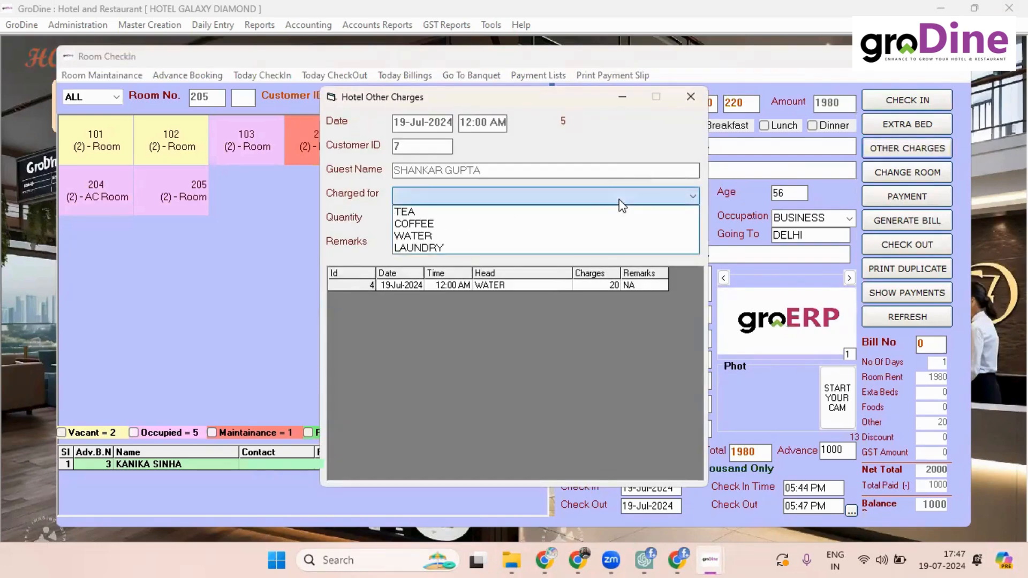
left_click(538, 223)
key("Return")
key("Return")
key("Return")
key("Return")
key("Return")
key("Return")
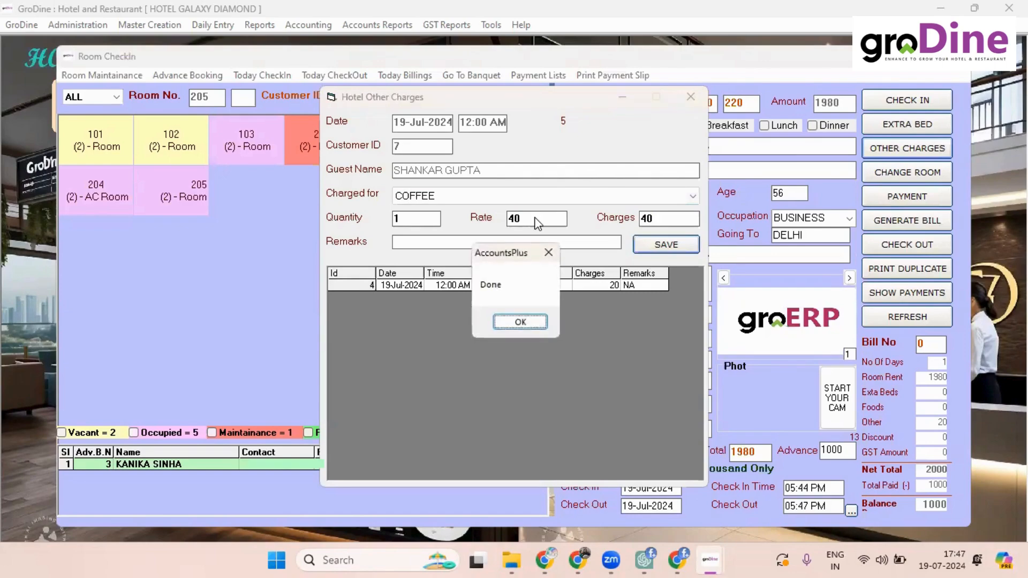
key("Return")
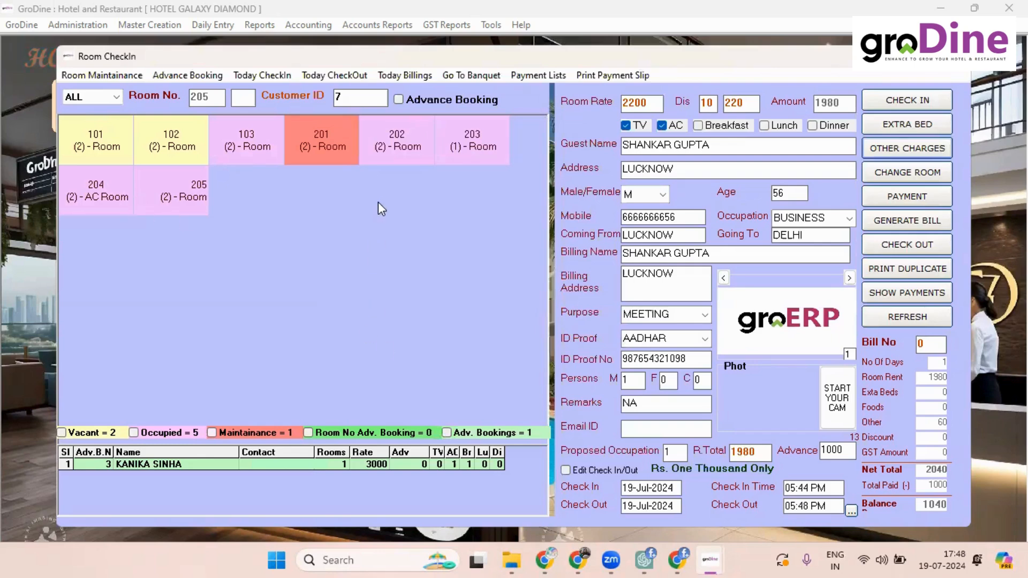
left_click(402, 132)
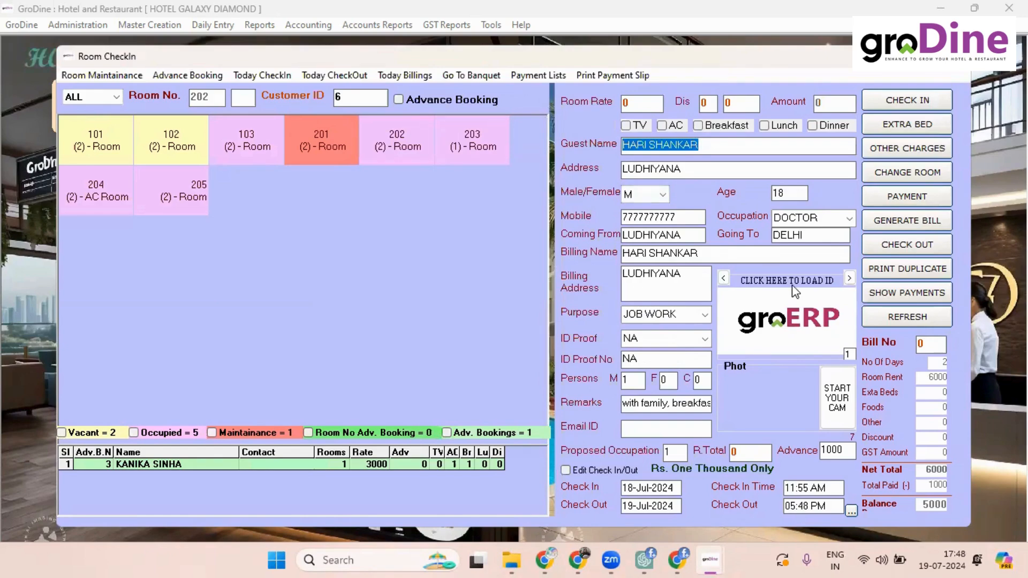
Step: Generate bill no. 4 for room 202 and clear the existing billing name
left_click(897, 223)
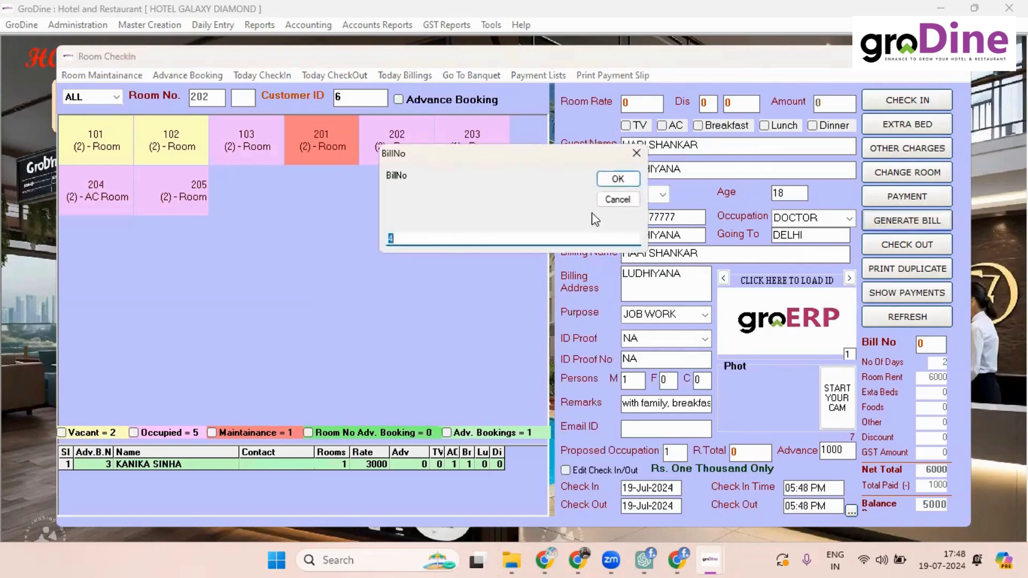
left_click(634, 179)
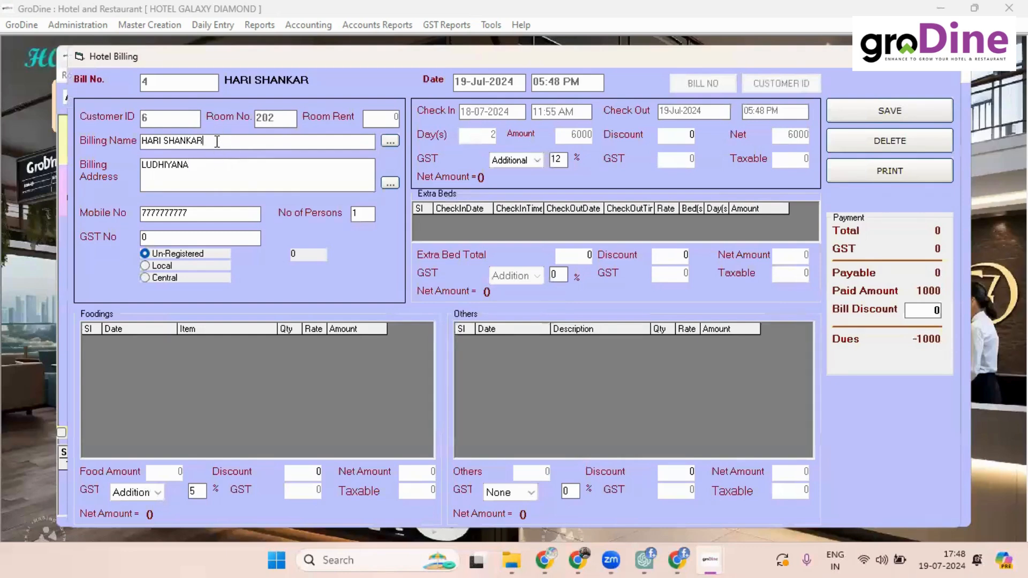
key("BackSpace")
key("BackSpace")
key("BackSpace")
key("BackSpace")
key("BackSpace")
key("BackSpace")
key("BackSpace")
key("BackSpace")
key("BackSpace")
key("BackSpace")
key("BackSpace")
key("BackSpace")
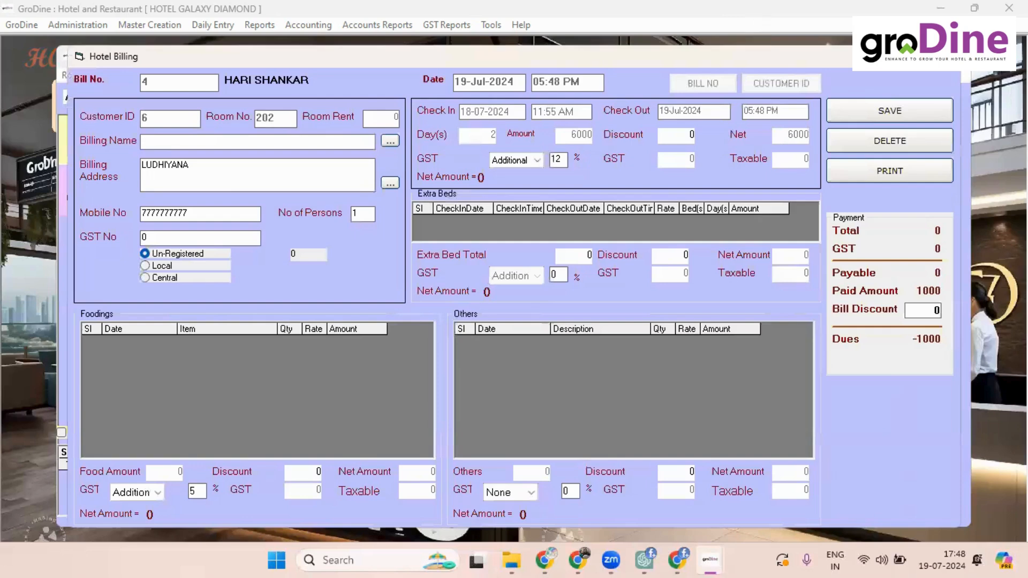
Step: Close the unsaved billing form and reopen bill 4 for room 202
left_click(944, 56)
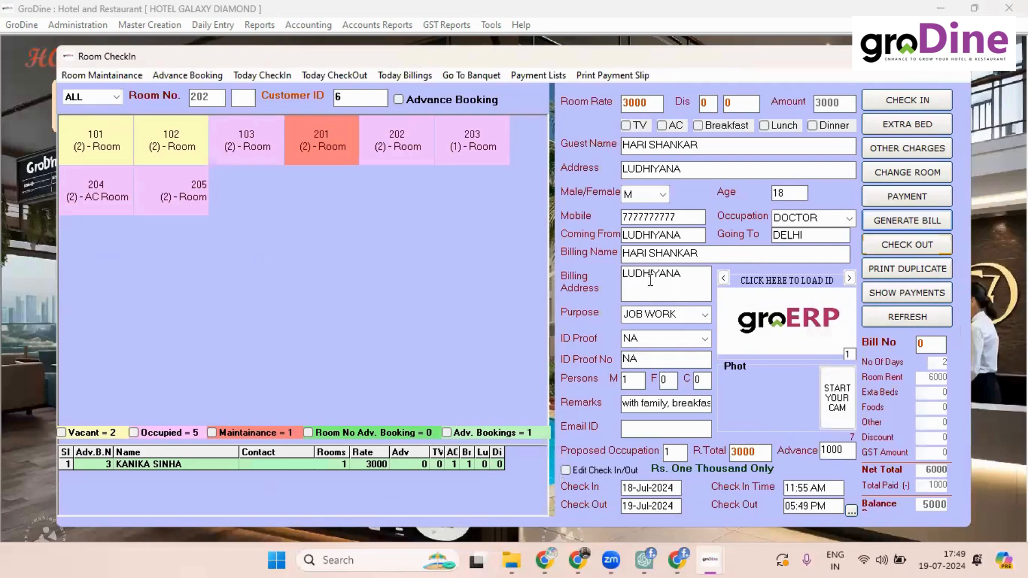
left_click(898, 227)
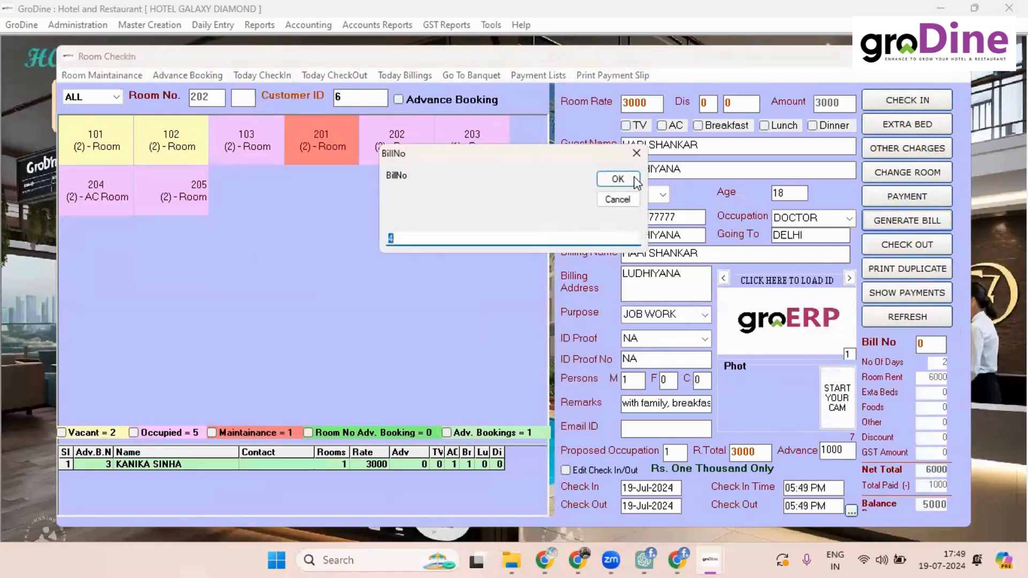
left_click(633, 179)
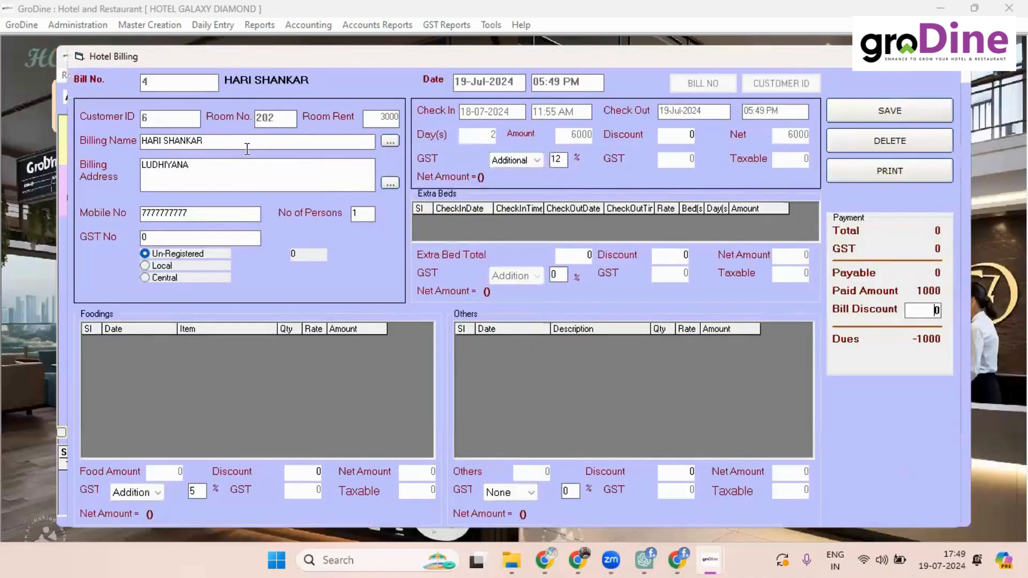
Step: Set billing name COMBIT SOLUTIONS and address DELHI, applying 12% GST of 720
key("BackSpace")
key("BackSpace")
key("BackSpace")
key("BackSpace")
key("BackSpace")
key("BackSpace")
key("BackSpace")
key("BackSpace")
key("BackSpace")
key("BackSpace")
key("BackSpace")
key("BackSpace")
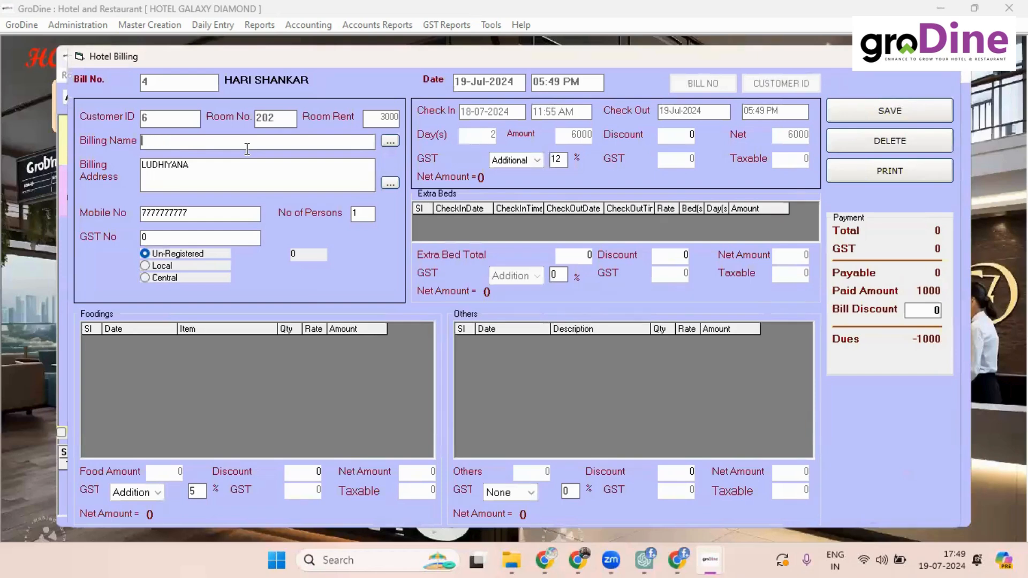
type("COMBIT SOLUTIONS")
left_click(247, 173)
key("BackSpace")
key("BackSpace")
key("BackSpace")
key("BackSpace")
key("BackSpace")
key("BackSpace")
key("BackSpace")
key("BackSpace")
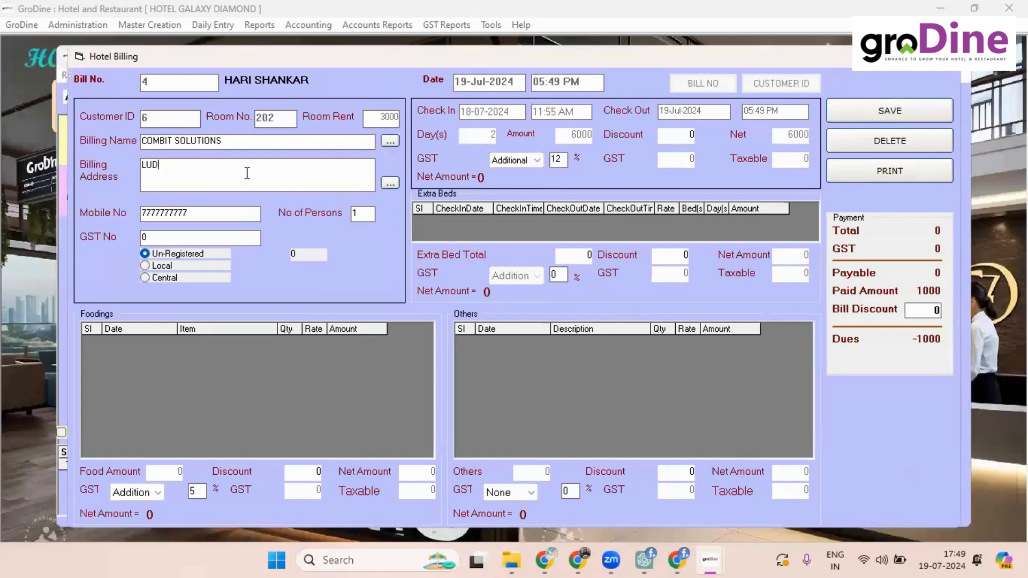
key("BackSpace")
type("DELHI")
left_click(202, 238)
left_click(691, 135)
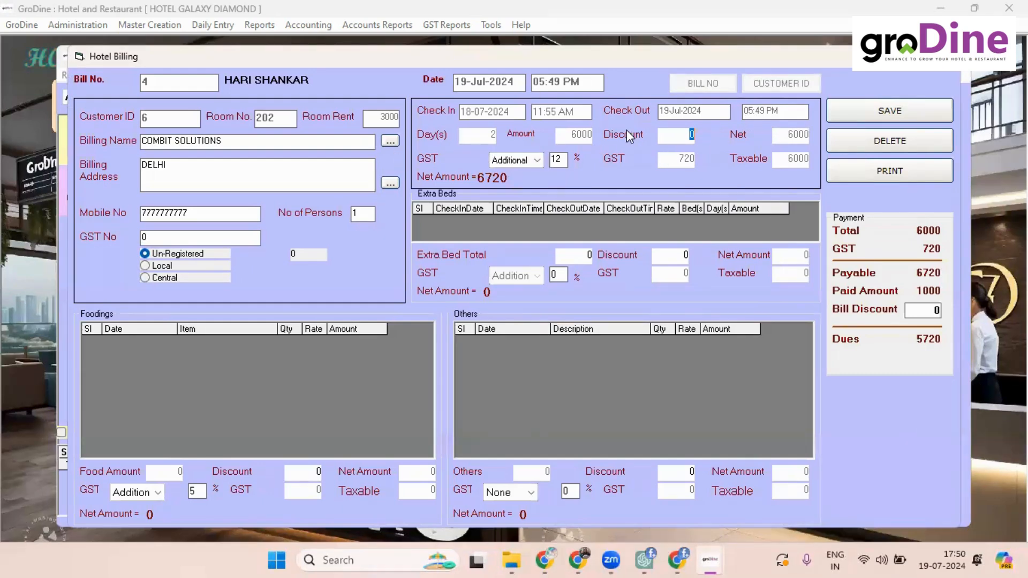
left_click(533, 162)
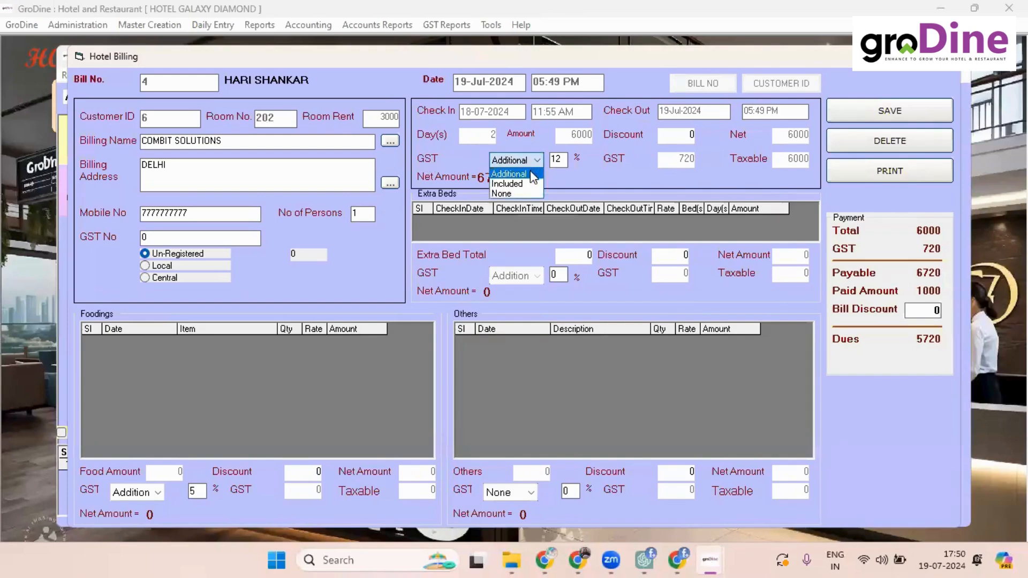
Step: Switch room GST to Included and back to Additional, then save bill 4
left_click(530, 183)
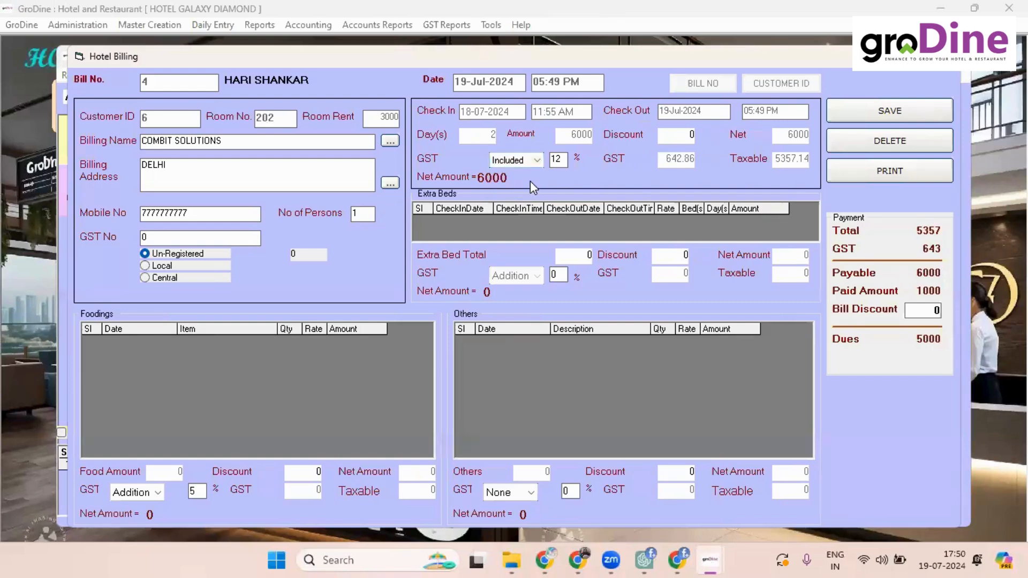
left_click(534, 160)
left_click(528, 173)
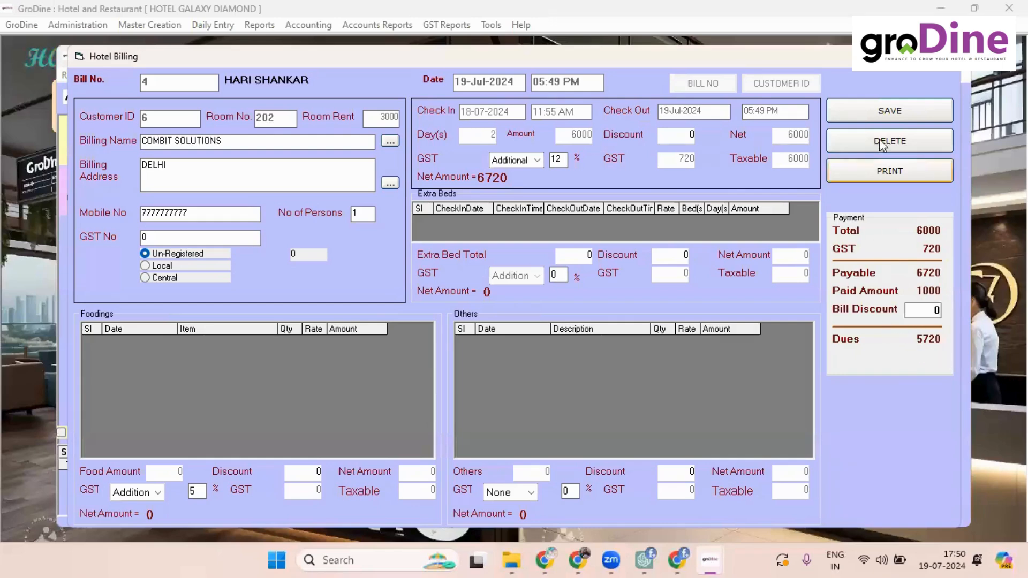
left_click(871, 115)
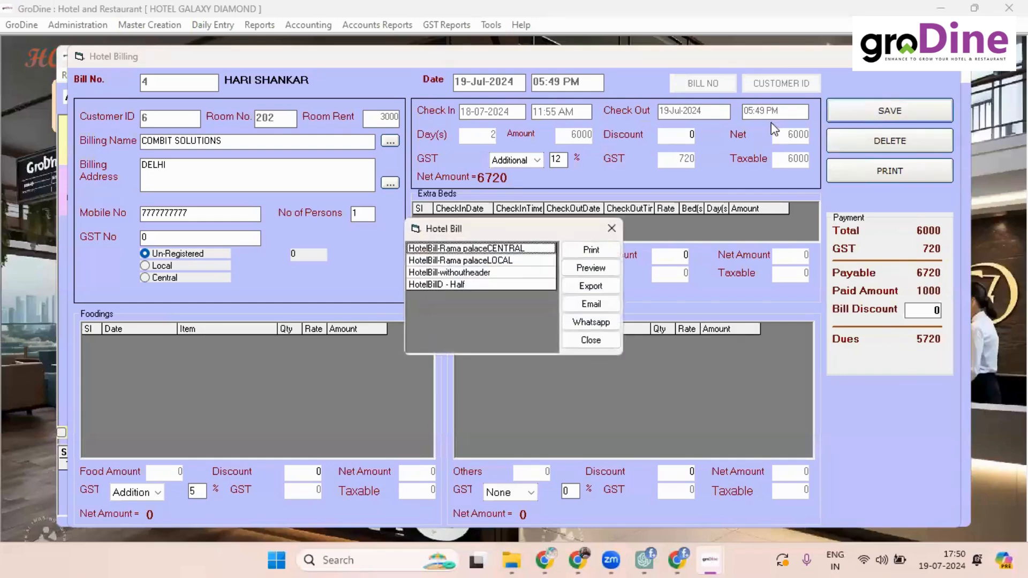
Step: Preview bill 4's tax invoice in HotelBill-Rama palaceLOCAL layout, then close it and the billing form
left_click(513, 261)
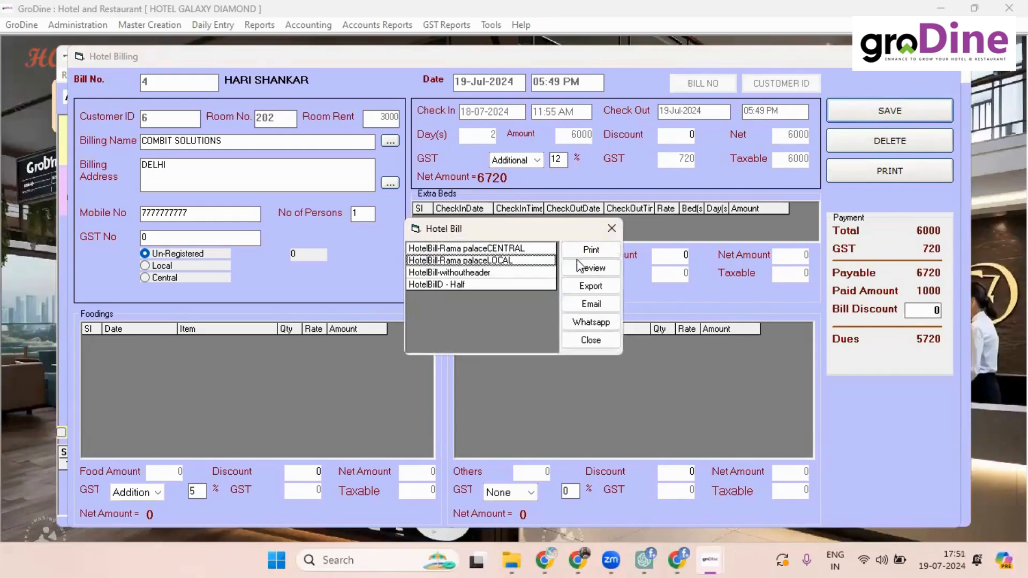
left_click(584, 270)
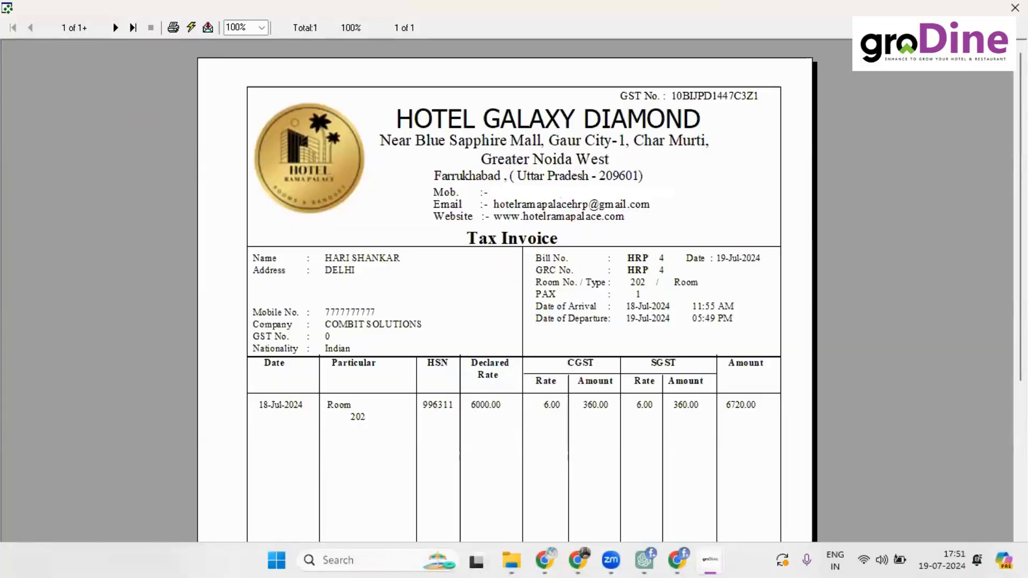
scroll(505, 300, "down", 3)
scroll(505, 300, "up", 3)
left_click(1014, 9)
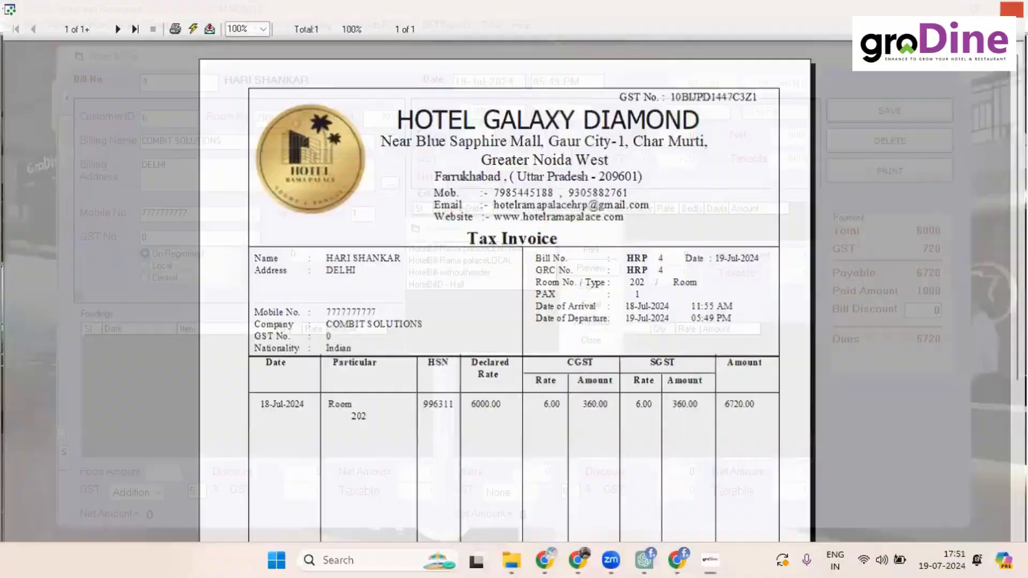
left_click(586, 339)
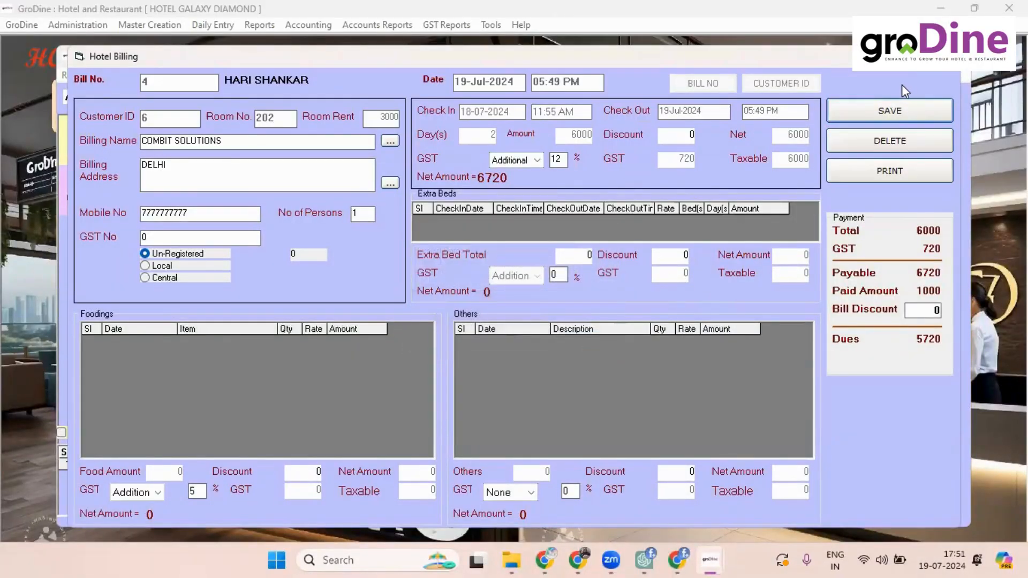
left_click(929, 76)
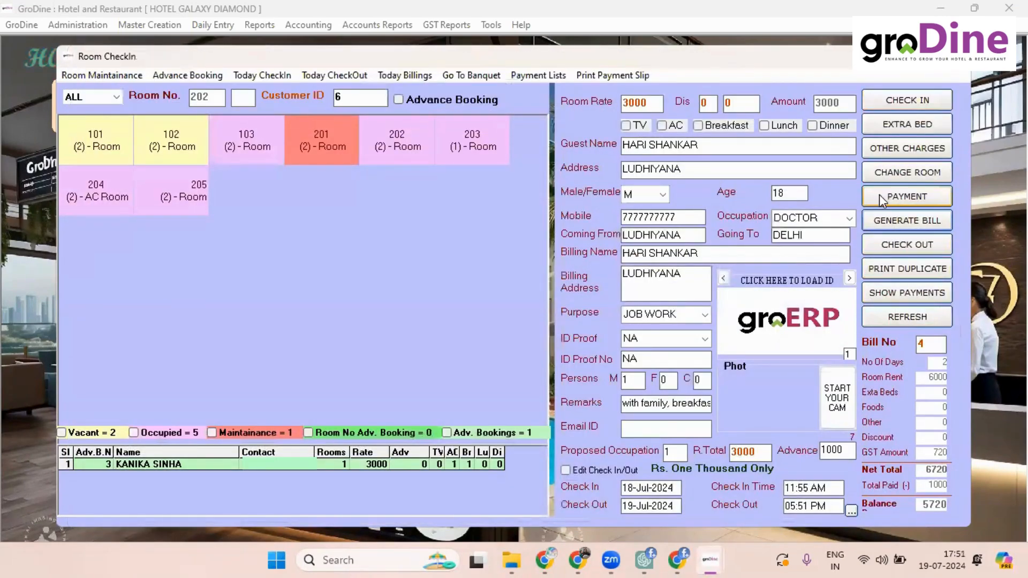
Step: Record room 202's payment as 4000 cash plus 1720 UCO BANK, marked FINAL
left_click(879, 195)
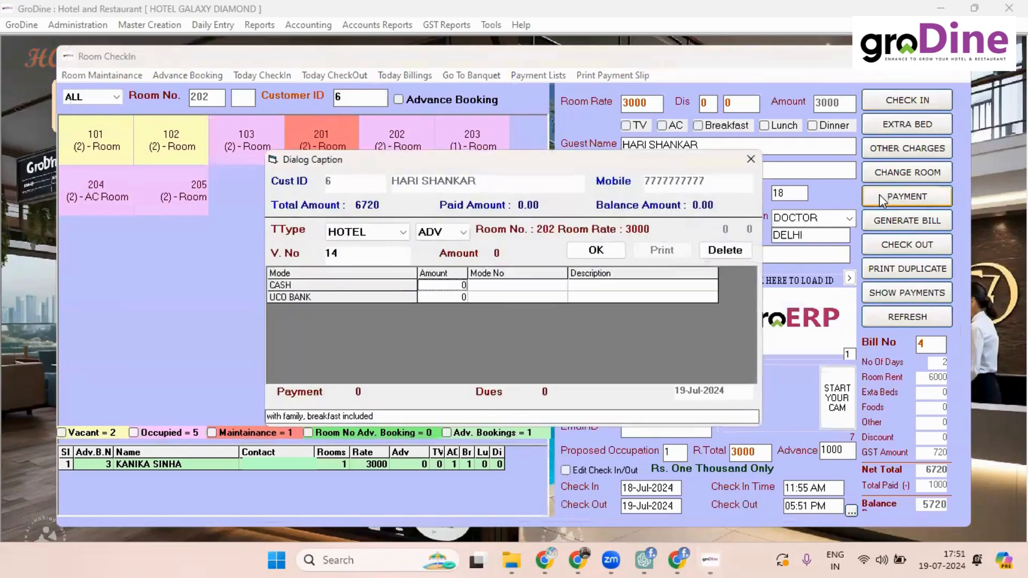
left_click(421, 286)
type("572")
key("BackSpace")
key("BackSpace")
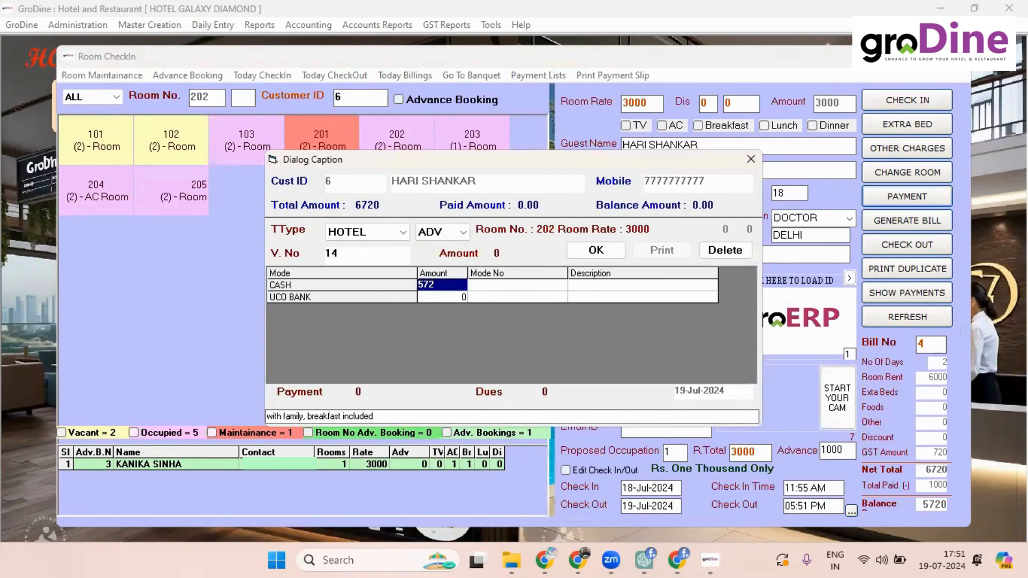
key("BackSpace")
type("4000")
key("Return")
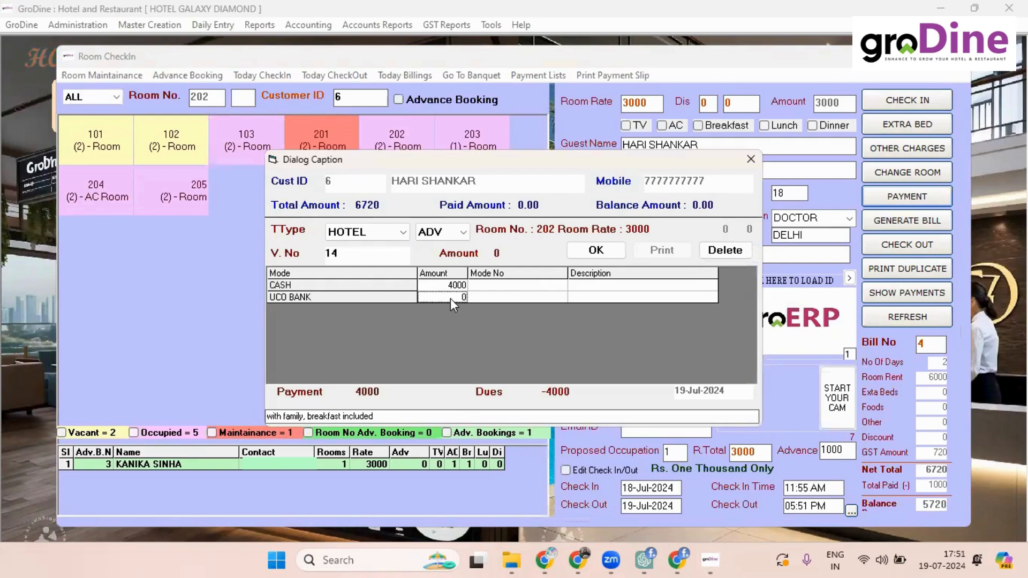
type("1720")
key("Tab")
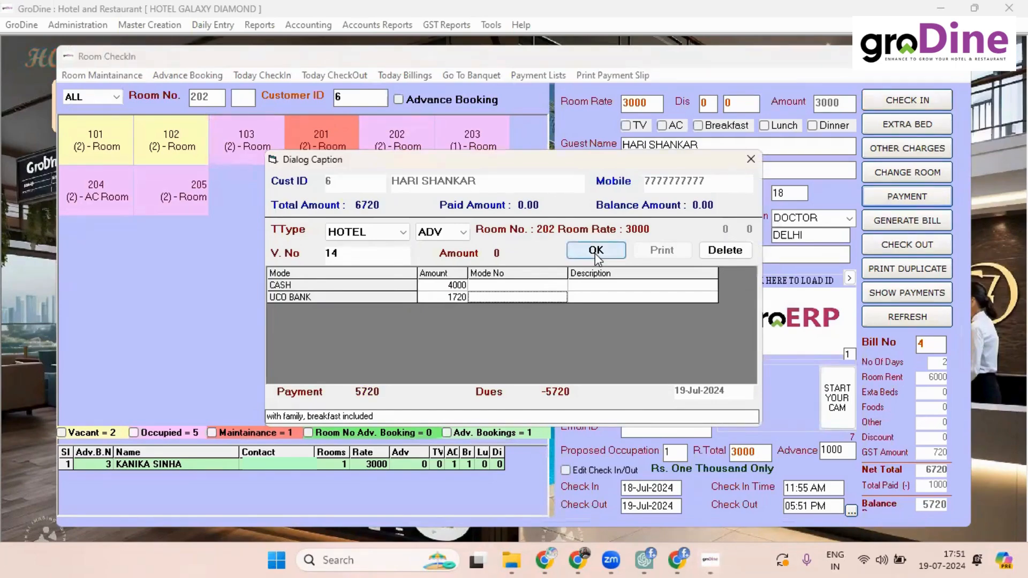
left_click(454, 231)
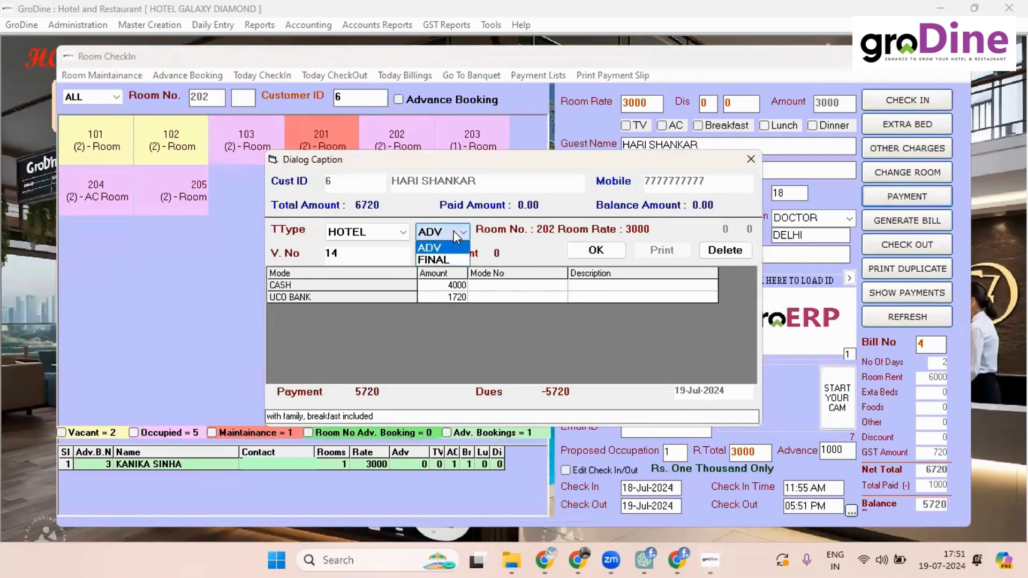
left_click(461, 261)
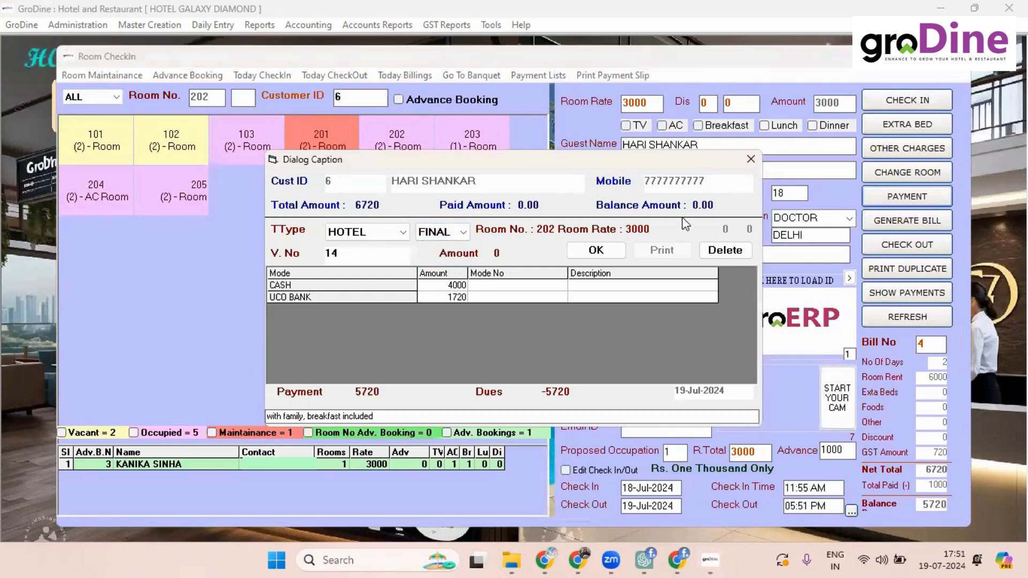
left_click(575, 249)
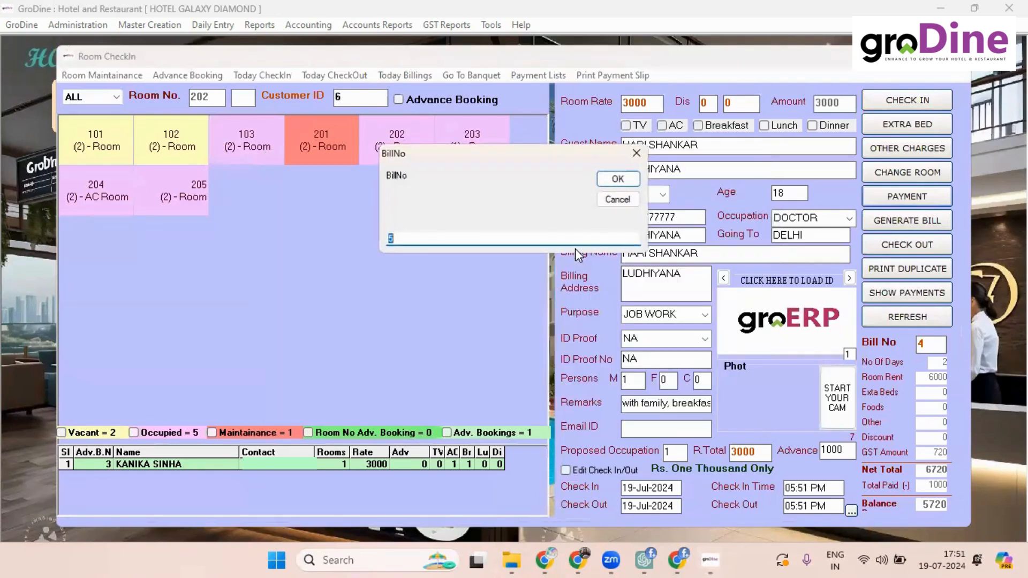
Step: Confirm the bill number and completed payment, skip printing the slip, and check out room 202
left_click(617, 179)
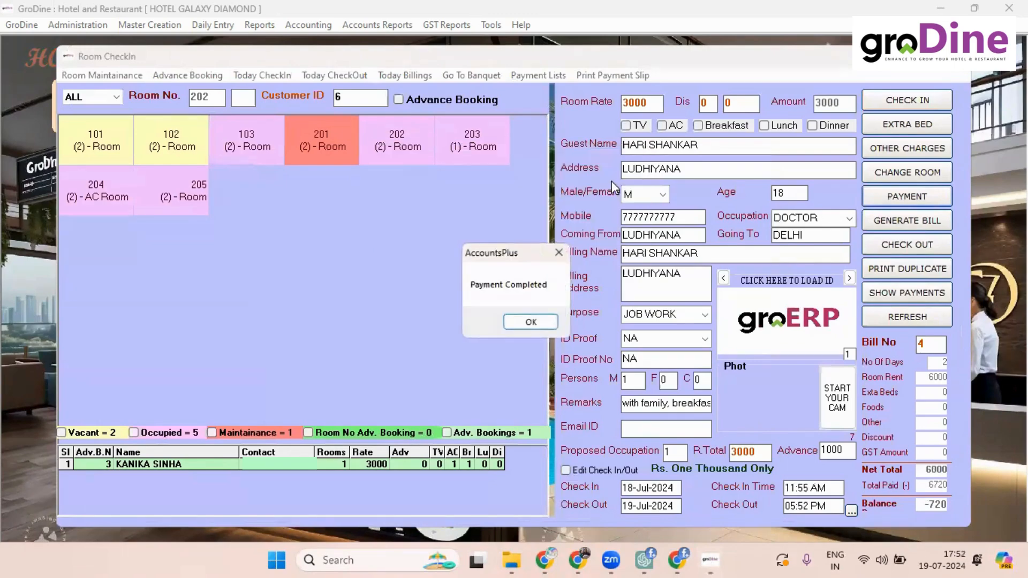
left_click(532, 324)
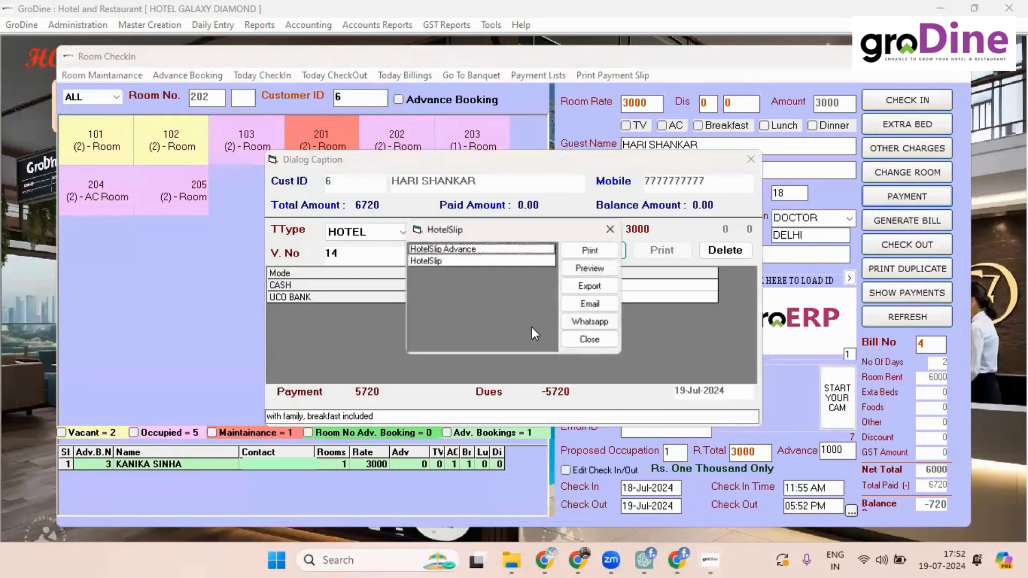
left_click(594, 339)
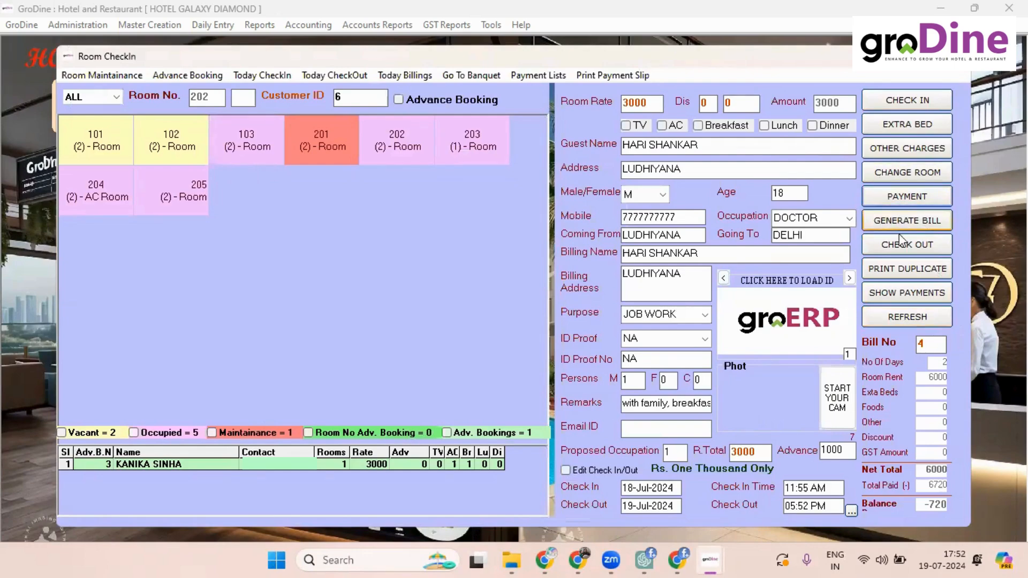
left_click(894, 248)
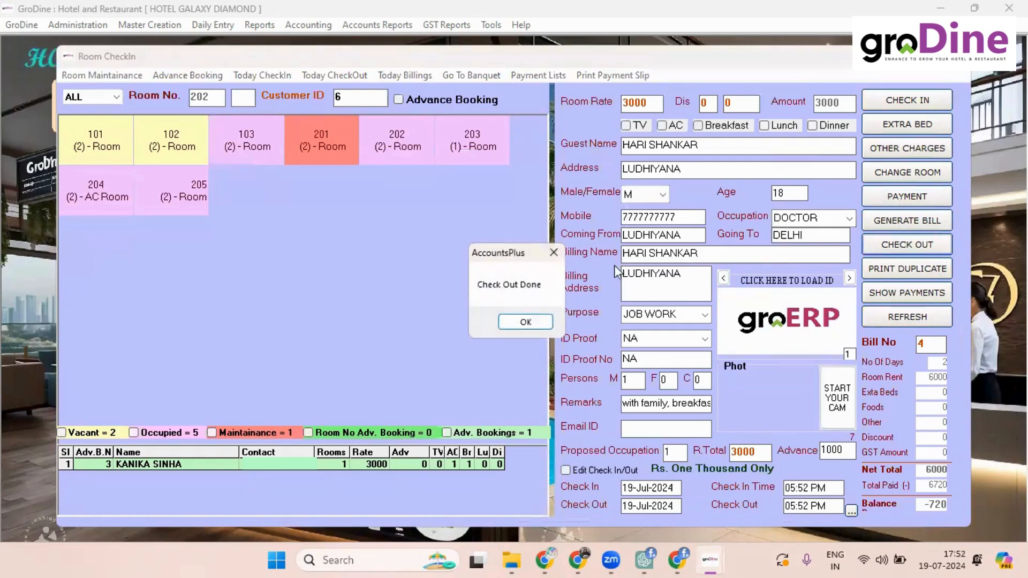
Step: Send vacated room 202 for maintenance, replacing NA with the assigned employee's name
left_click(527, 323)
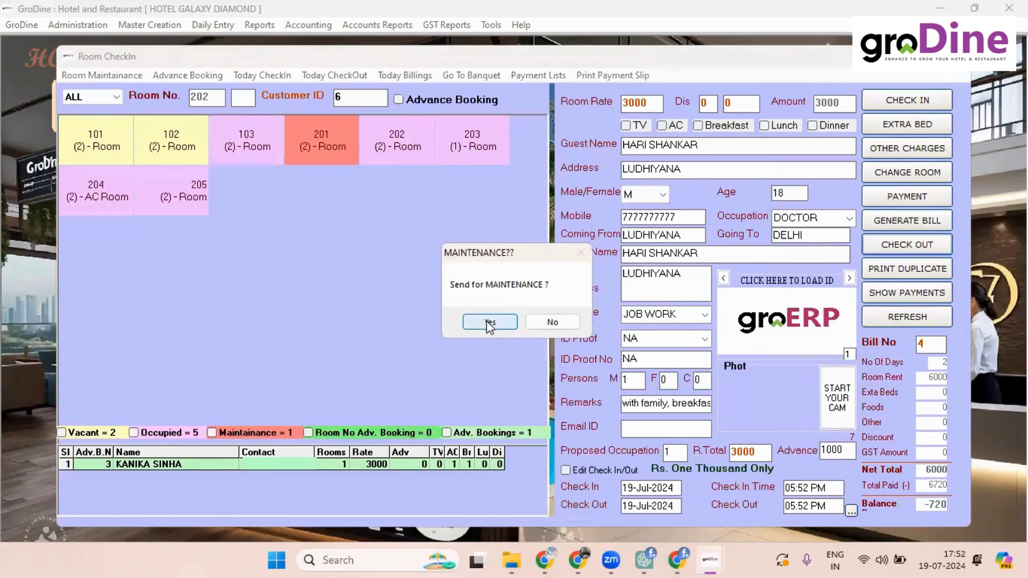
left_click(485, 322)
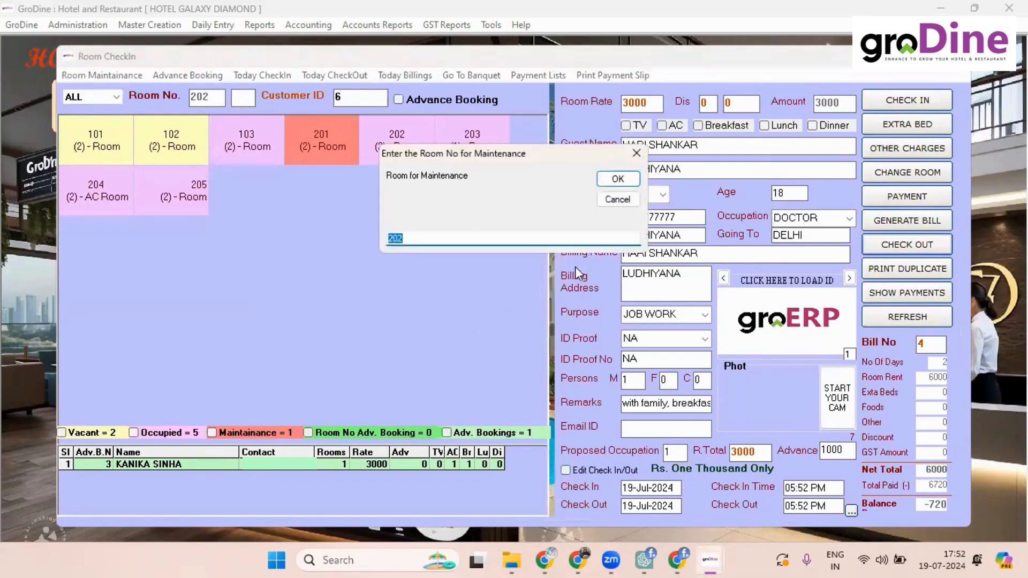
left_click(614, 182)
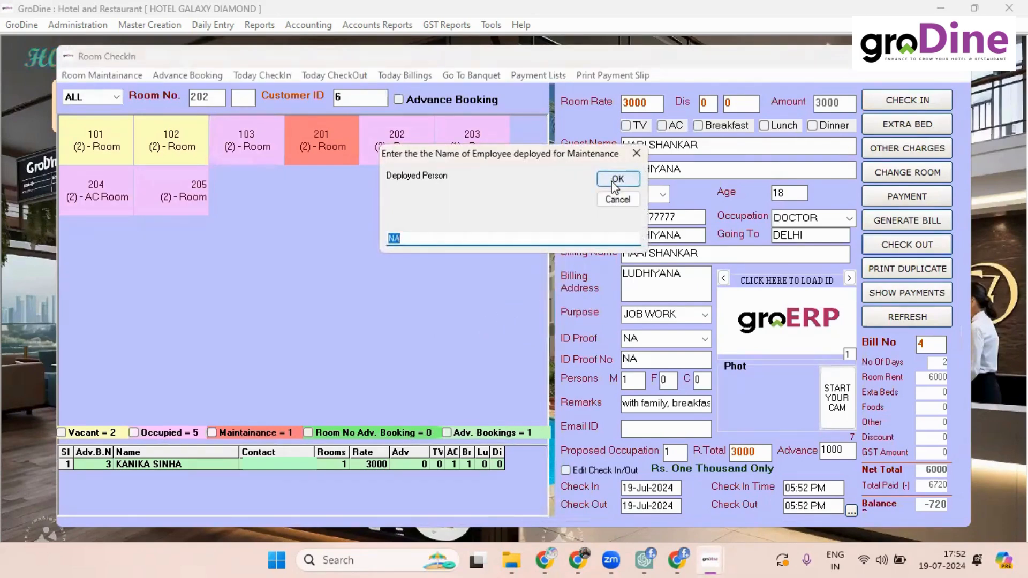
key("BackSpace")
type("RAMZ")
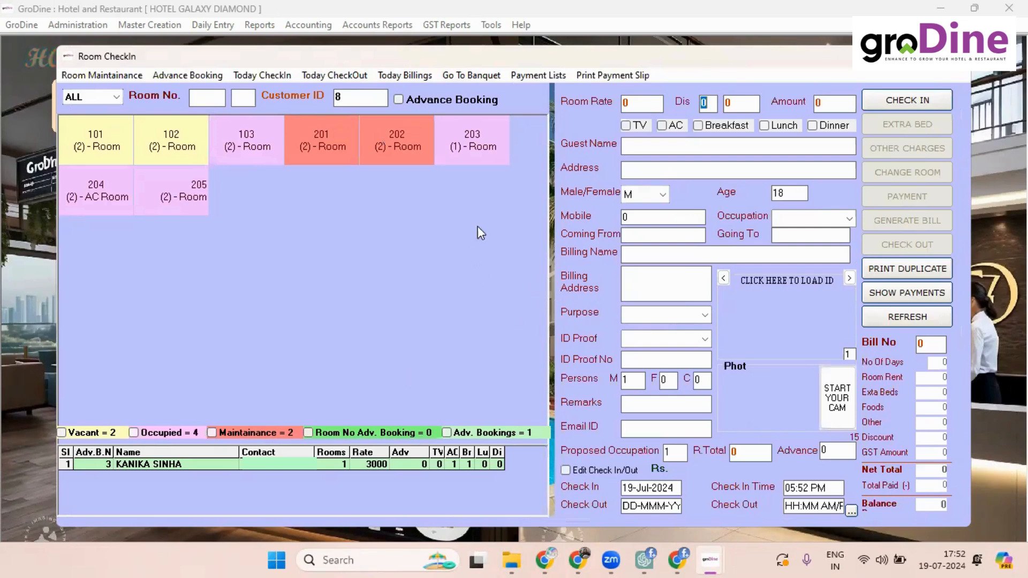
left_click(265, 75)
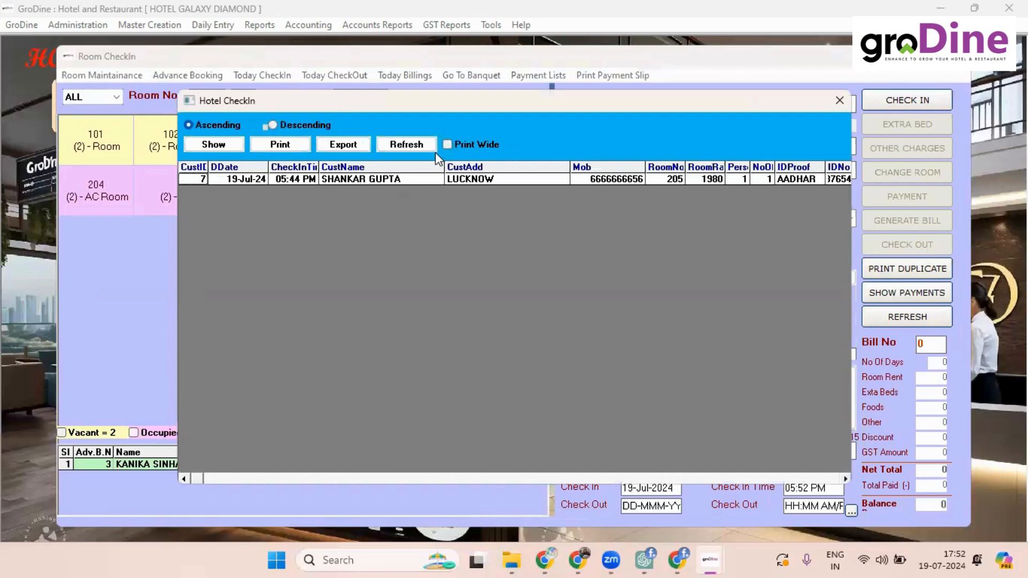
left_click(839, 101)
left_click(344, 75)
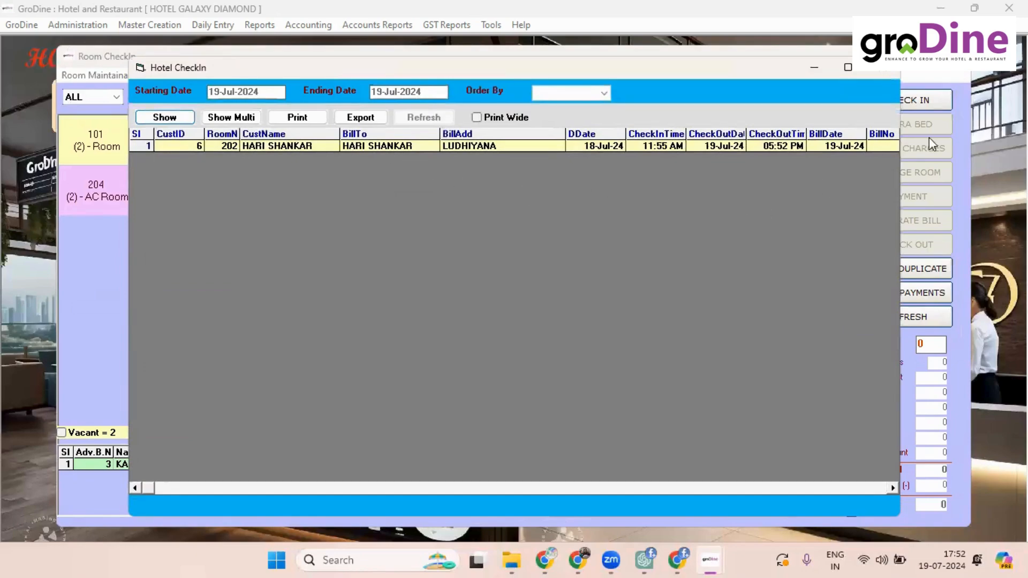
left_click(891, 71)
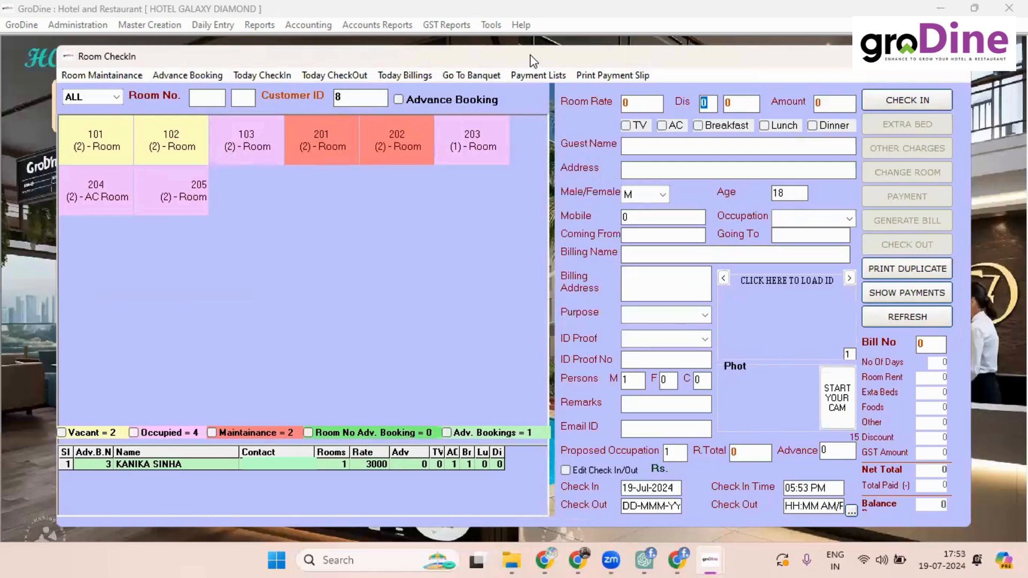
left_click(399, 75)
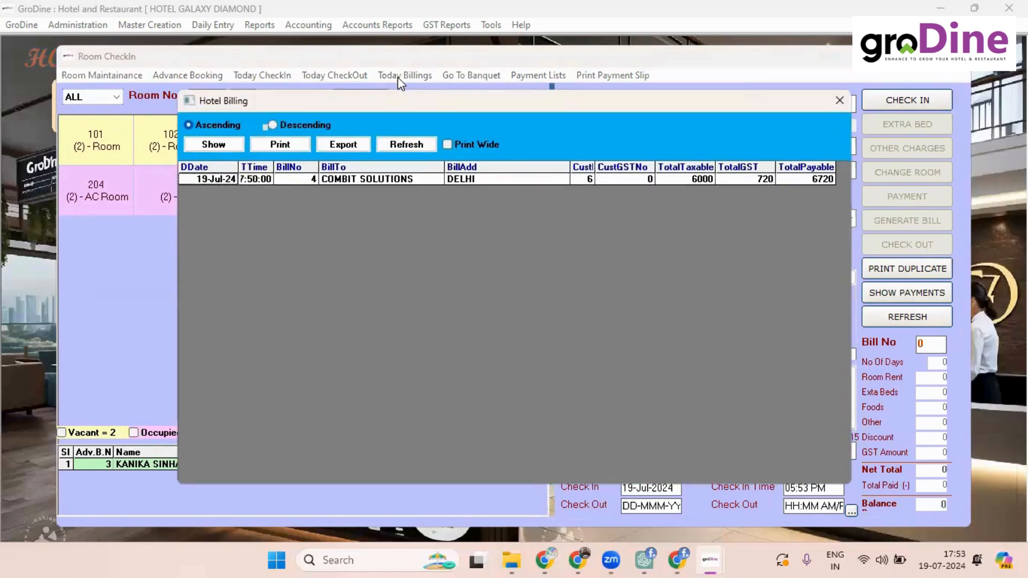
left_click(845, 103)
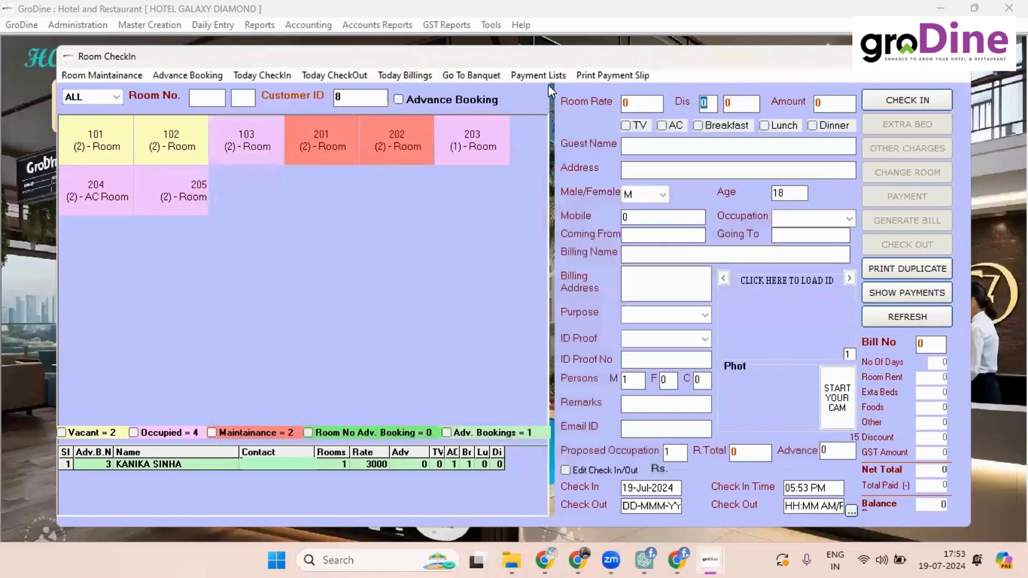
left_click(545, 74)
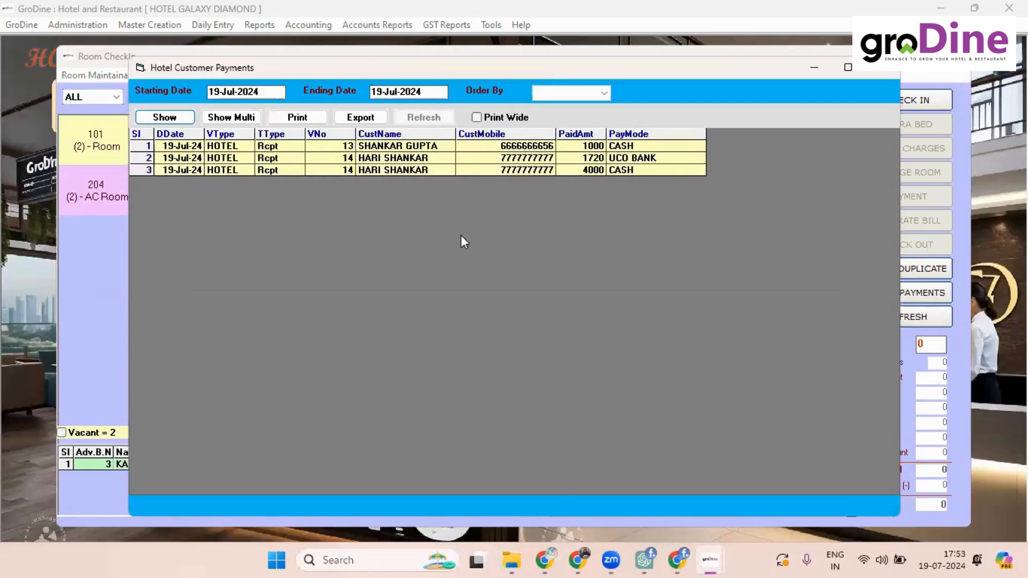
left_click(873, 69)
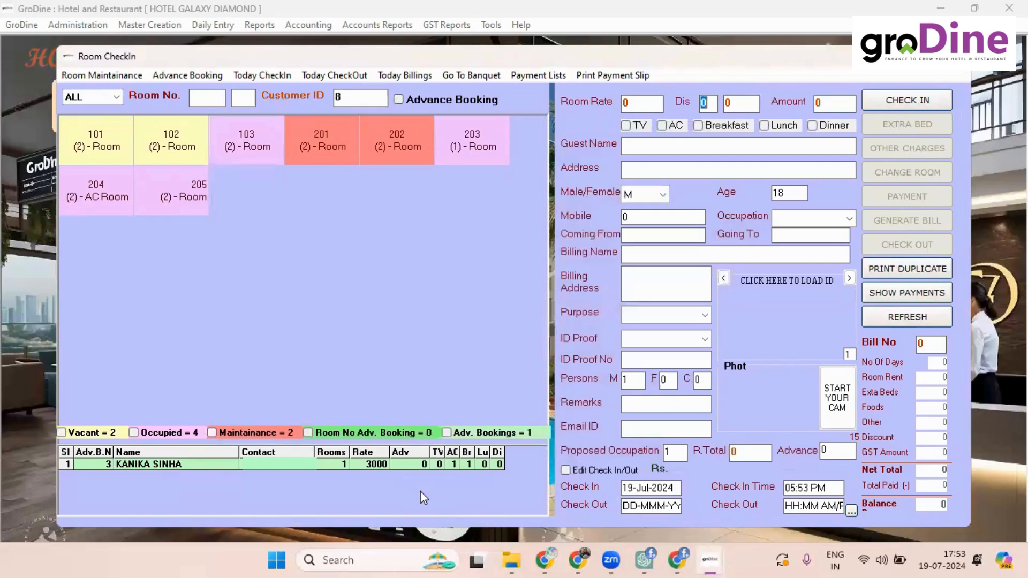
left_click(397, 100)
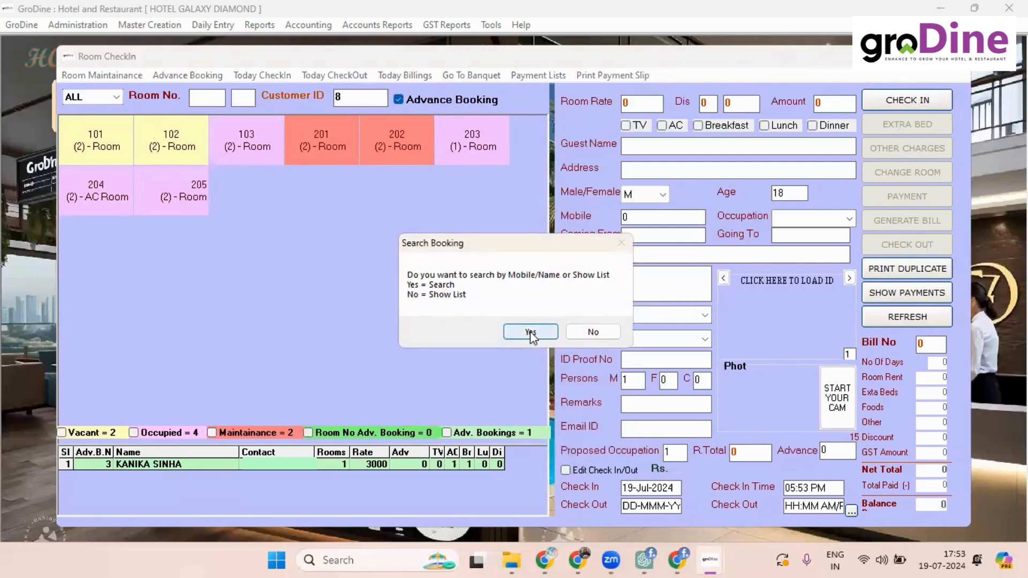
Step: Load the pending SHIMLA AC Room advance booking and set the guest as female, age 25
left_click(584, 336)
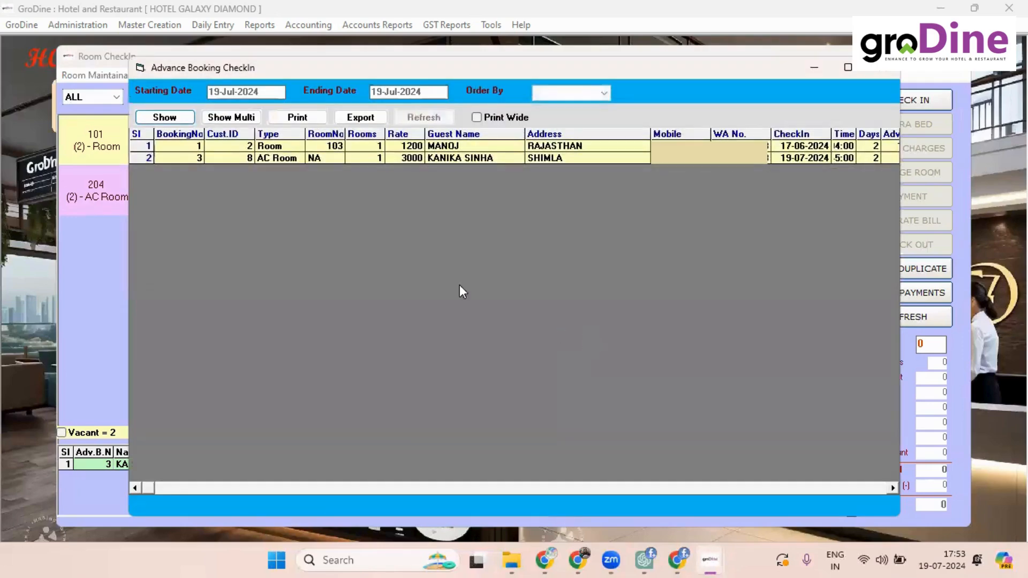
double_click(421, 158)
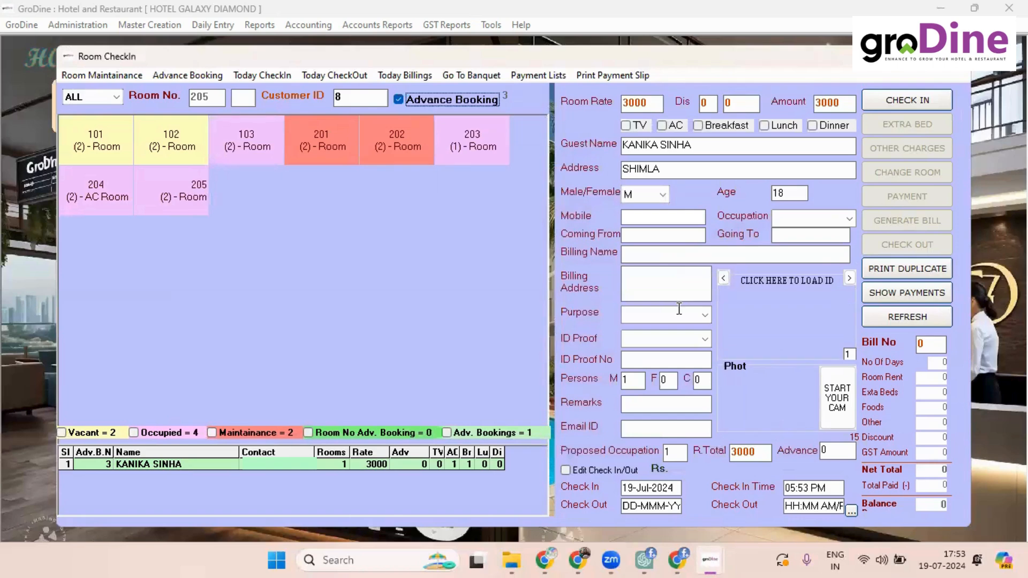
left_click(662, 194)
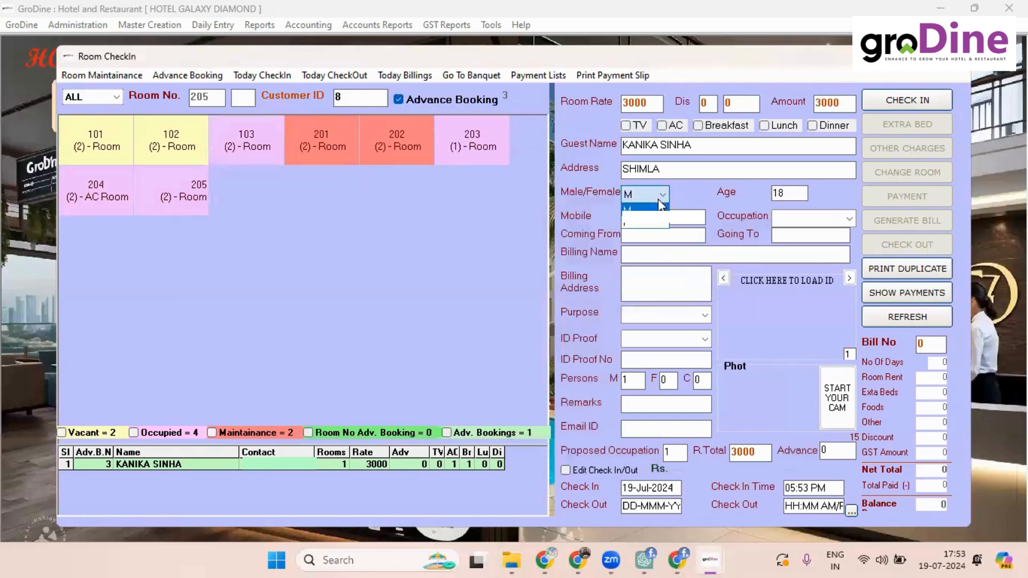
left_click(639, 222)
key("Tab")
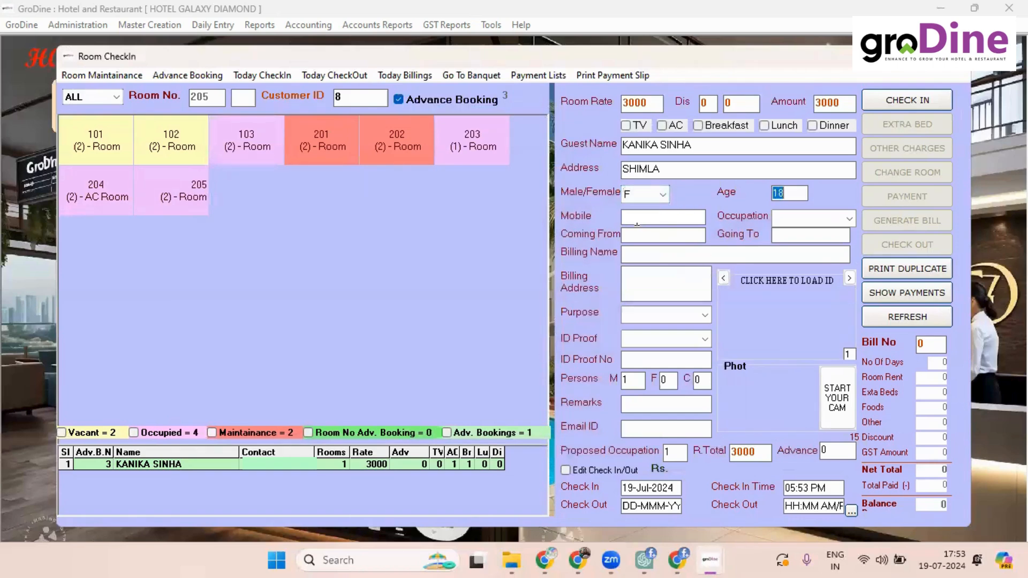
type("25")
Step: Set occupation BUSINESS, coming from SHIMLA, going to DELHI, and save the room 205 check-in
left_click(852, 221)
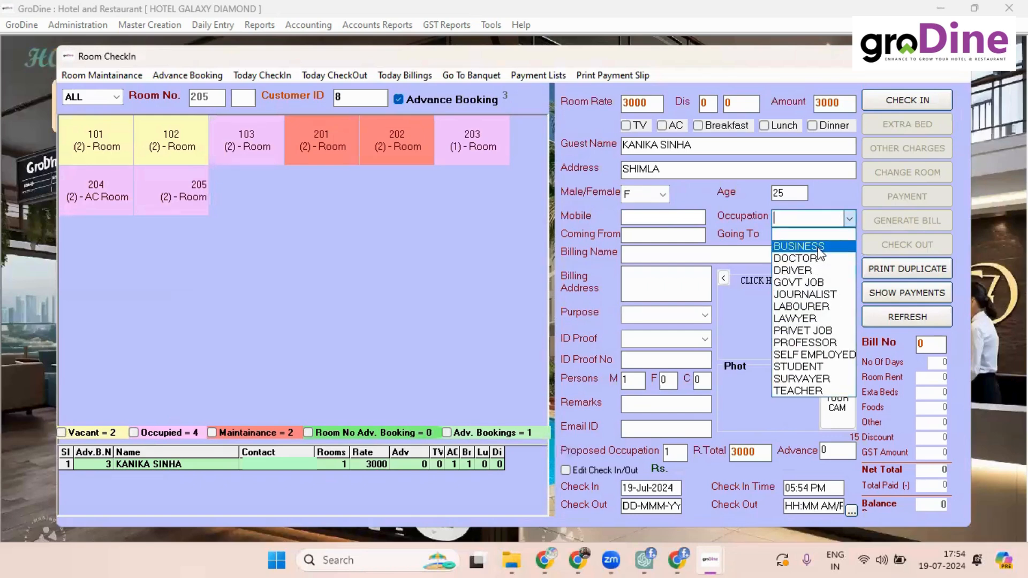
left_click(820, 247)
key("Return")
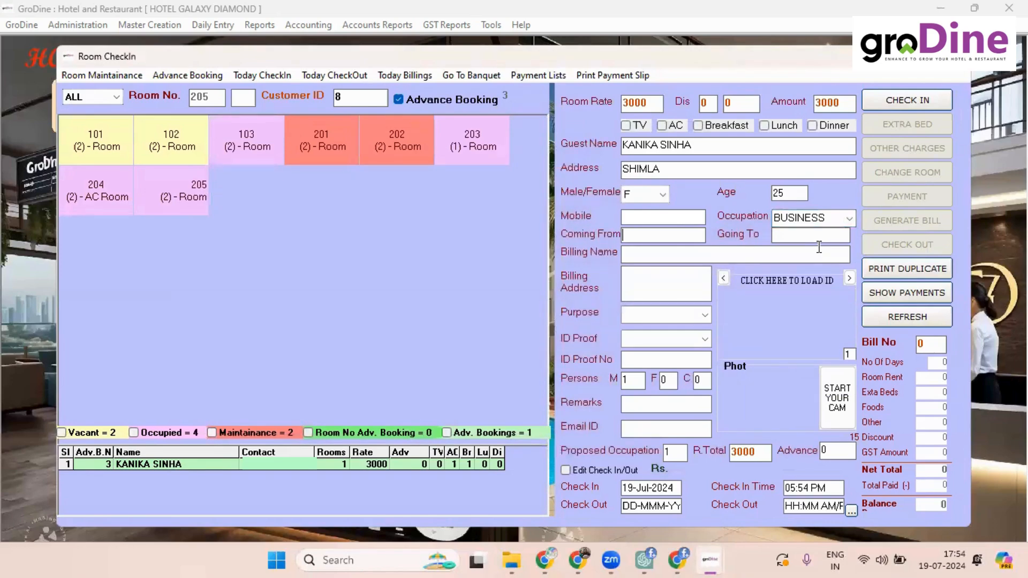
type("DELHI")
key("BackSpace")
key("BackSpace")
key("BackSpace")
key("BackSpace")
key("BackSpace")
type("SHIMLA")
key("Tab")
type("DELH")
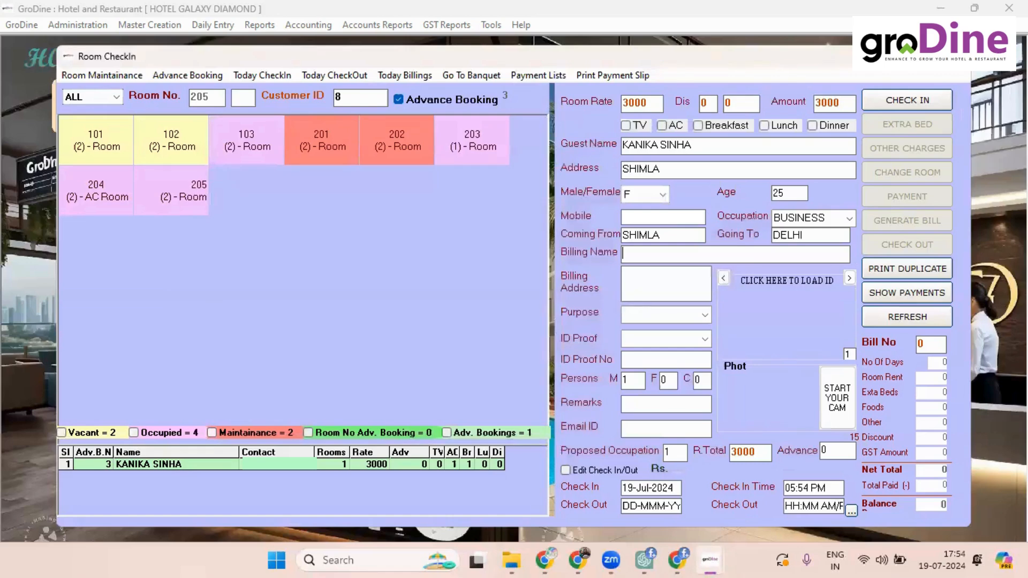
left_click(909, 111)
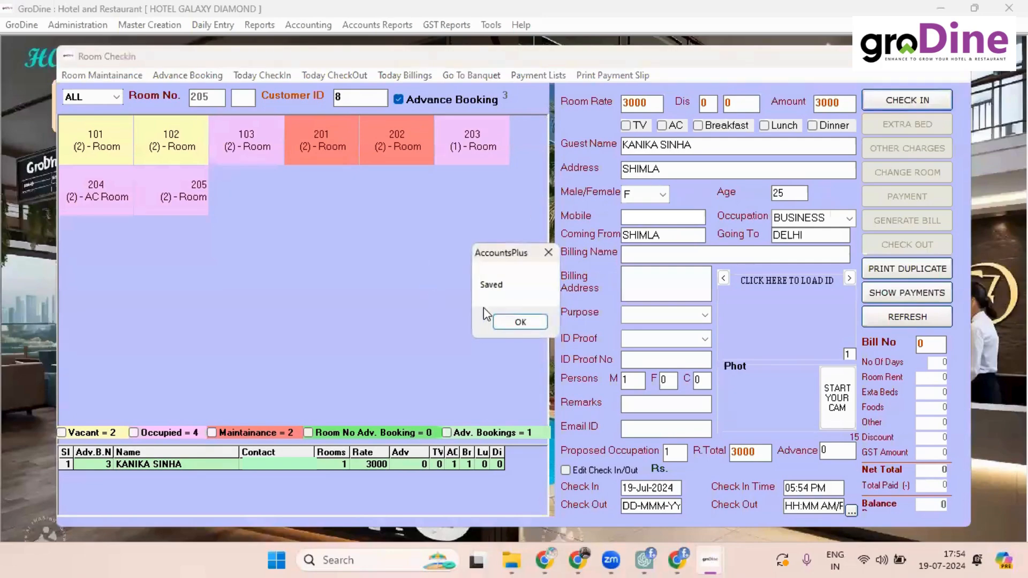
left_click(503, 320)
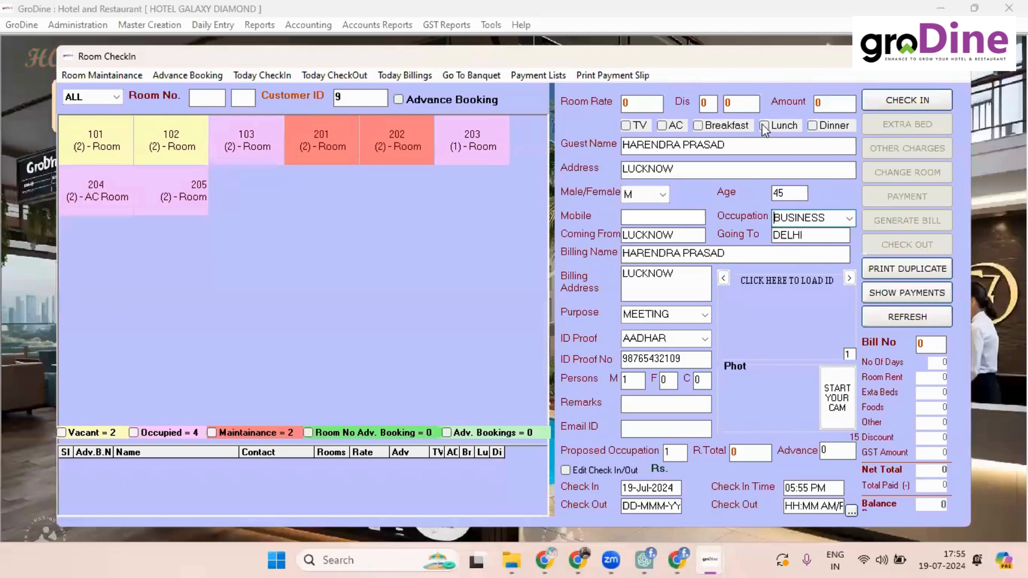
Step: Assign room 102 to the new guest and save the check-in
left_click(179, 135)
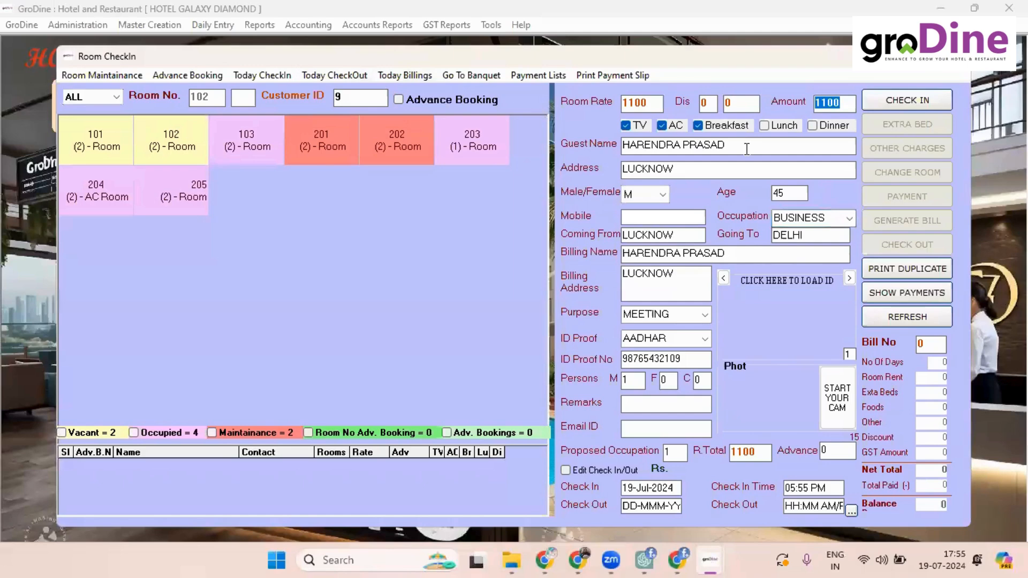
left_click(898, 98)
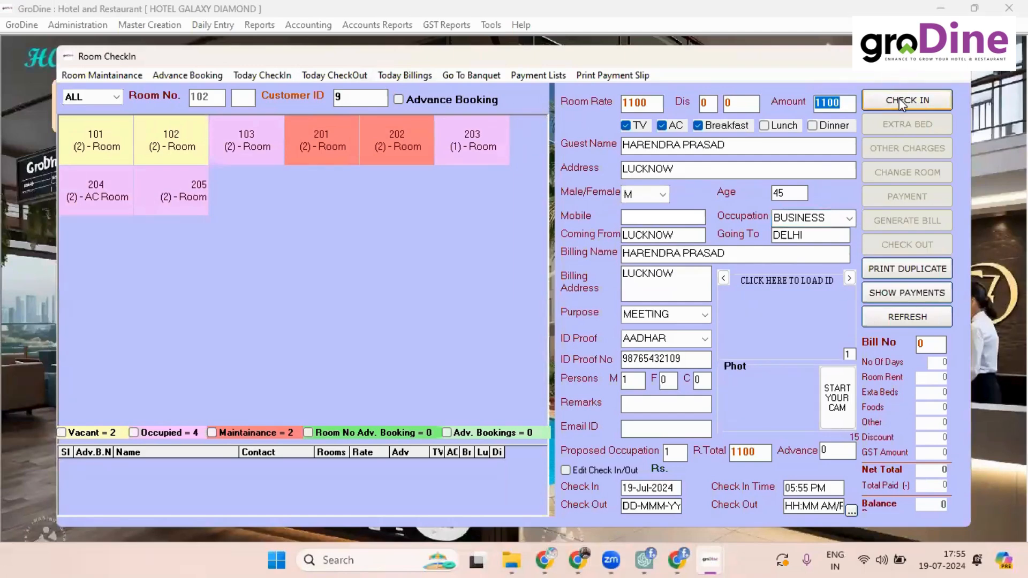
left_click(541, 320)
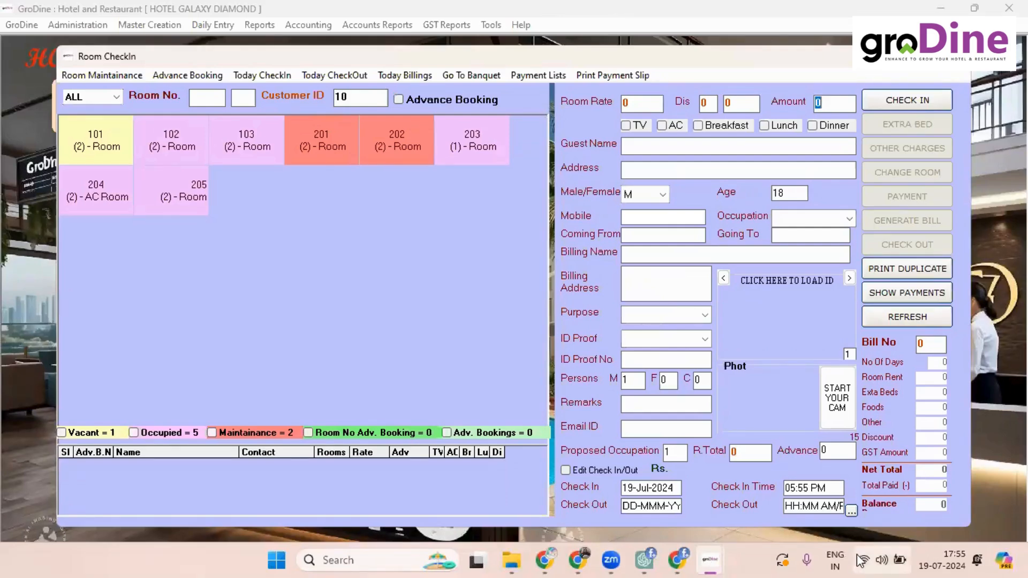
mouse_move(664, 544)
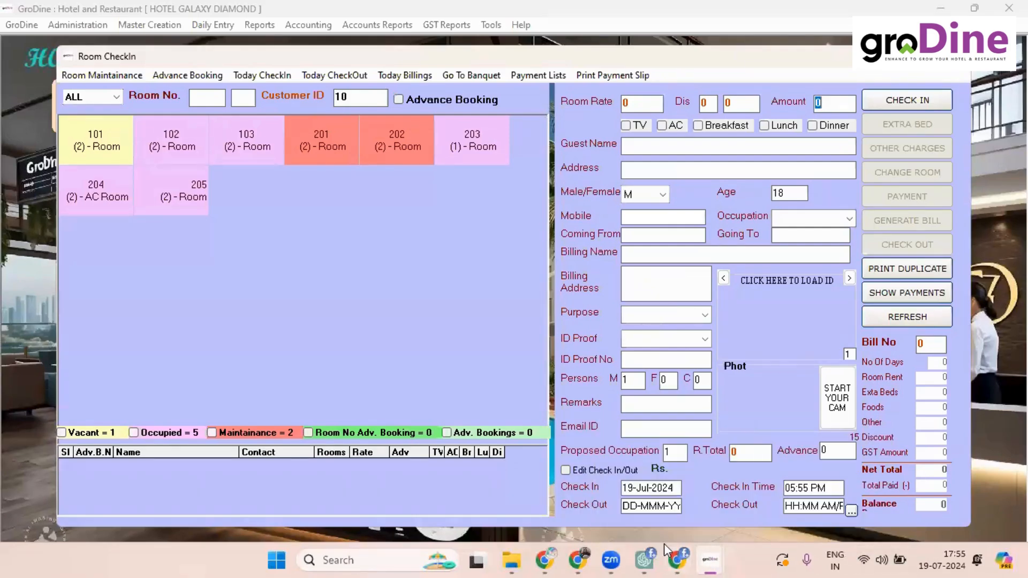
left_click(952, 56)
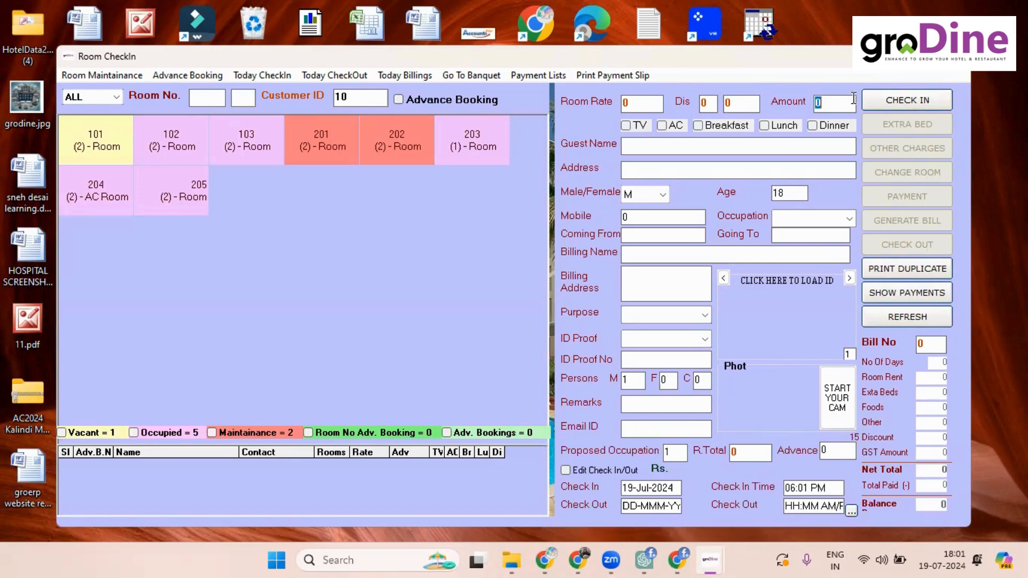
Step: Bring back the Hotel Galaxy Diamond home screen with the 19-Jul-2024 attendance list
mouse_move(712, 561)
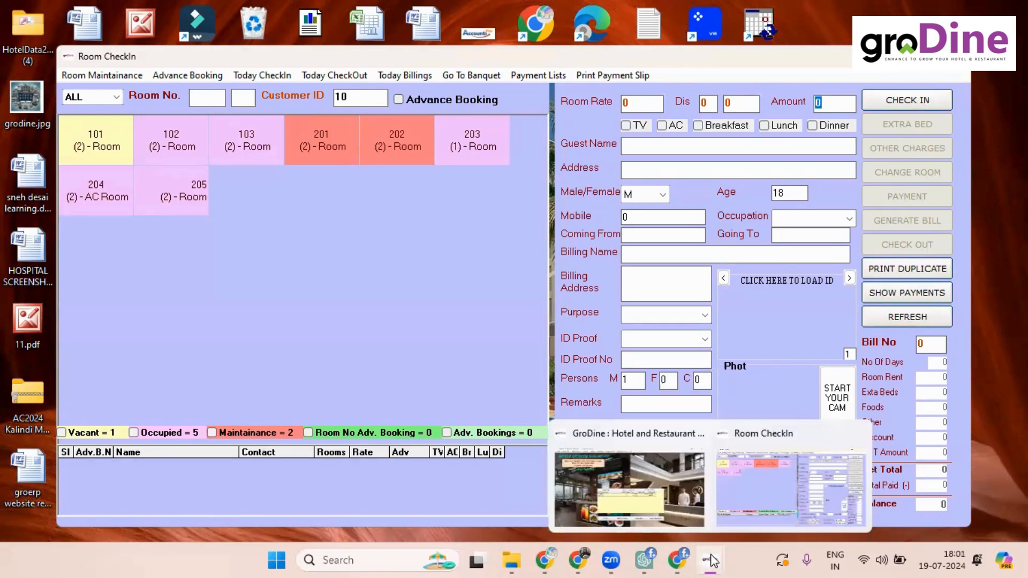
left_click(644, 463)
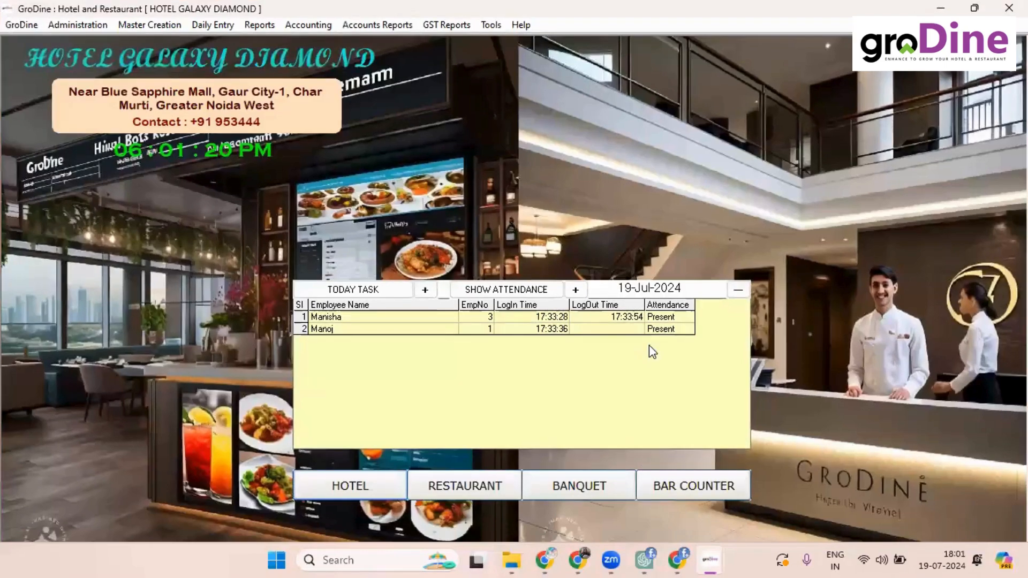
Step: Show the Police Verification Report listing today's three guests, then restore the Room CheckIn window
left_click(257, 25)
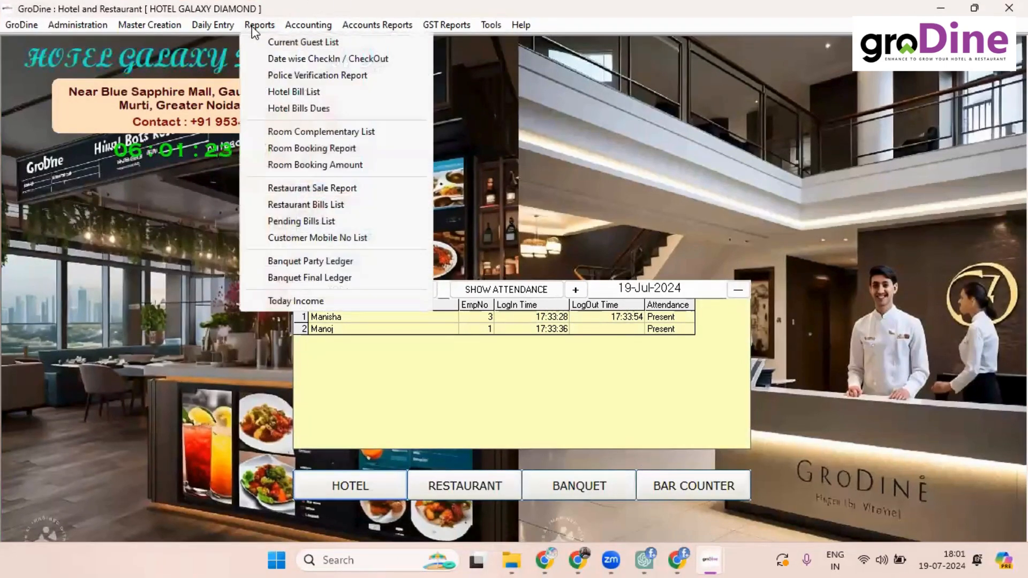
left_click(309, 76)
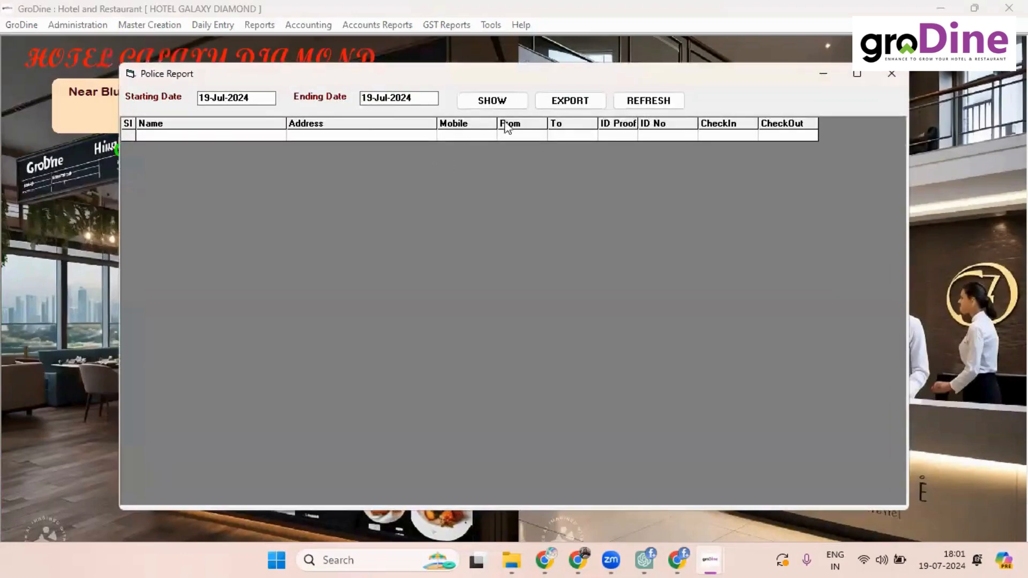
left_click(506, 101)
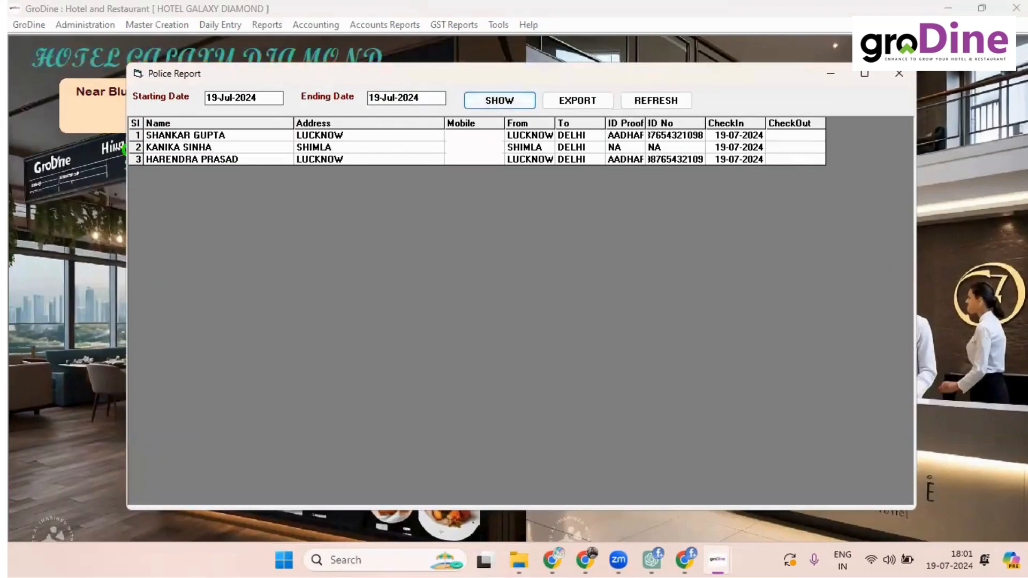
left_click(899, 74)
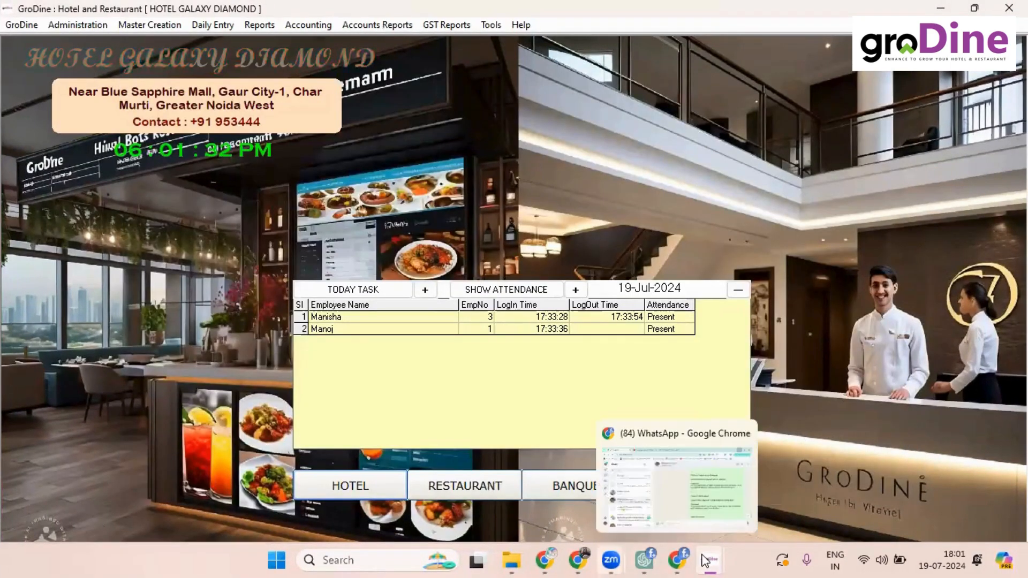
left_click(751, 515)
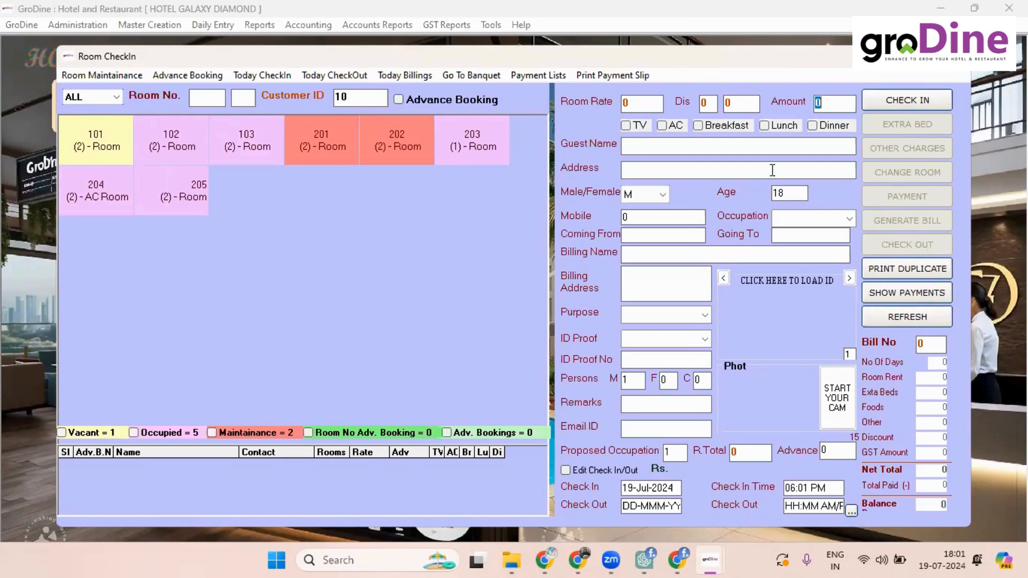
Step: Close Room CheckIn and show the Hotel Bills Dues report's four bills, 01-Apr to 19-Jul-2024
left_click(877, 59)
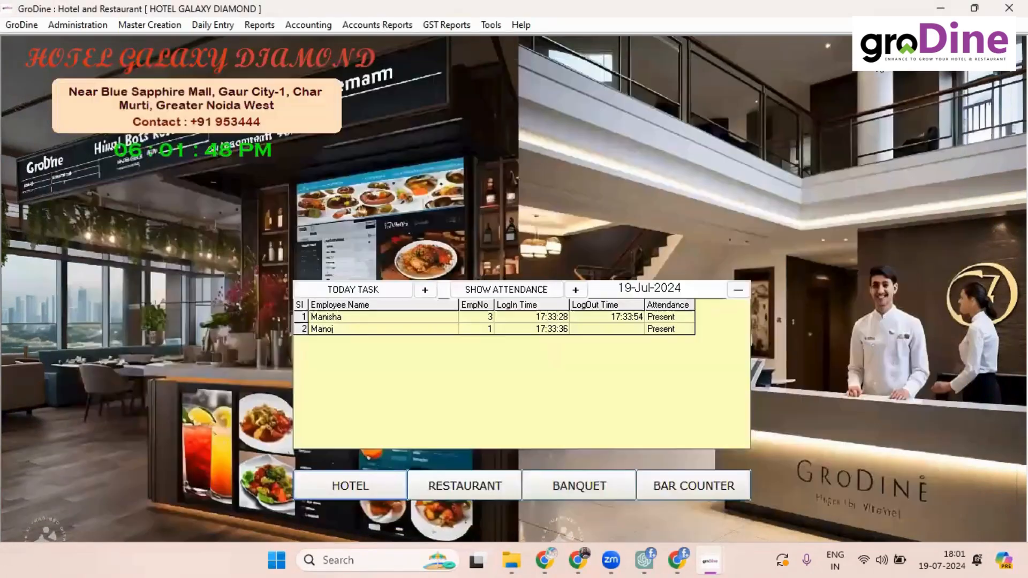
left_click(263, 27)
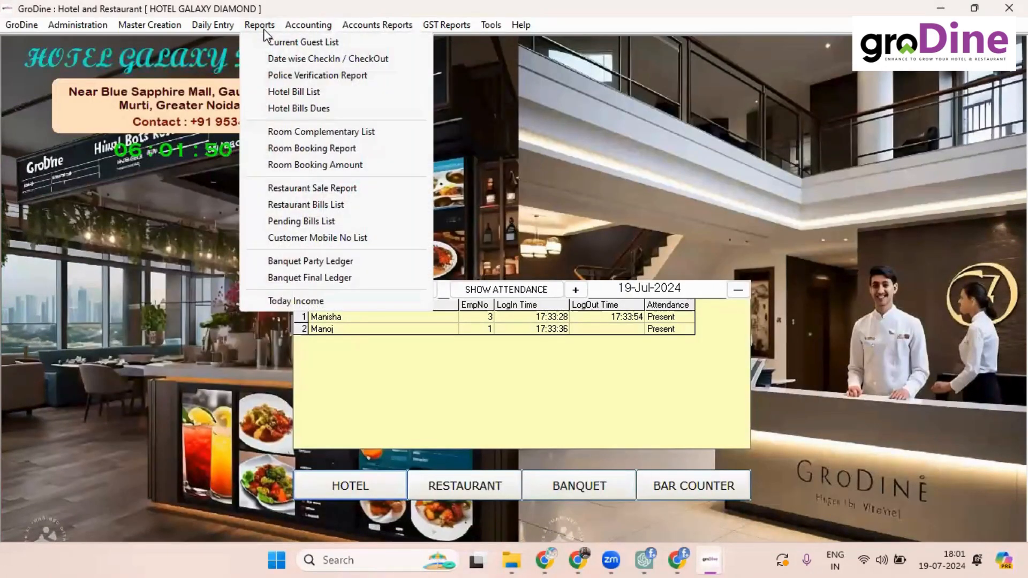
left_click(299, 109)
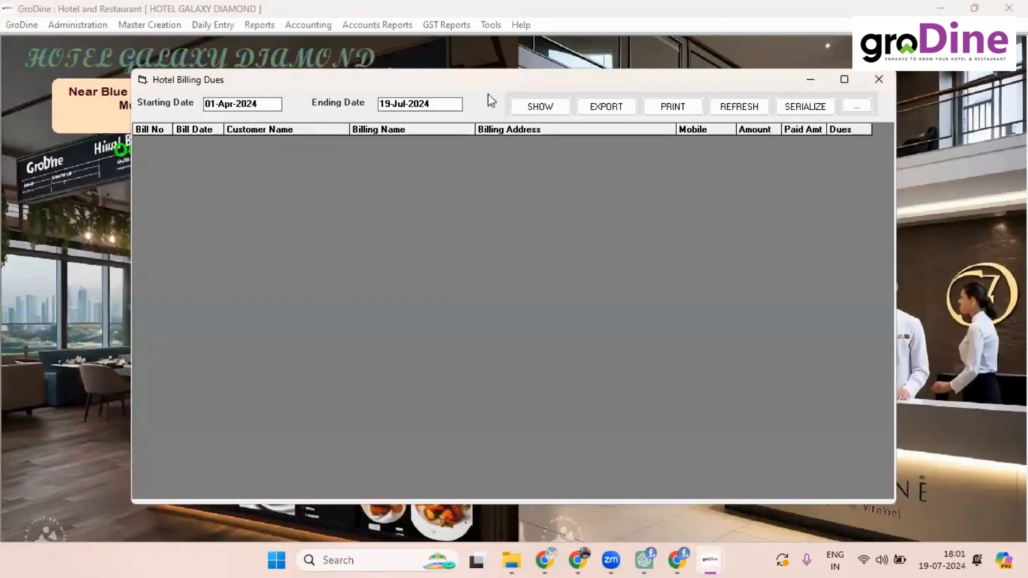
left_click(529, 109)
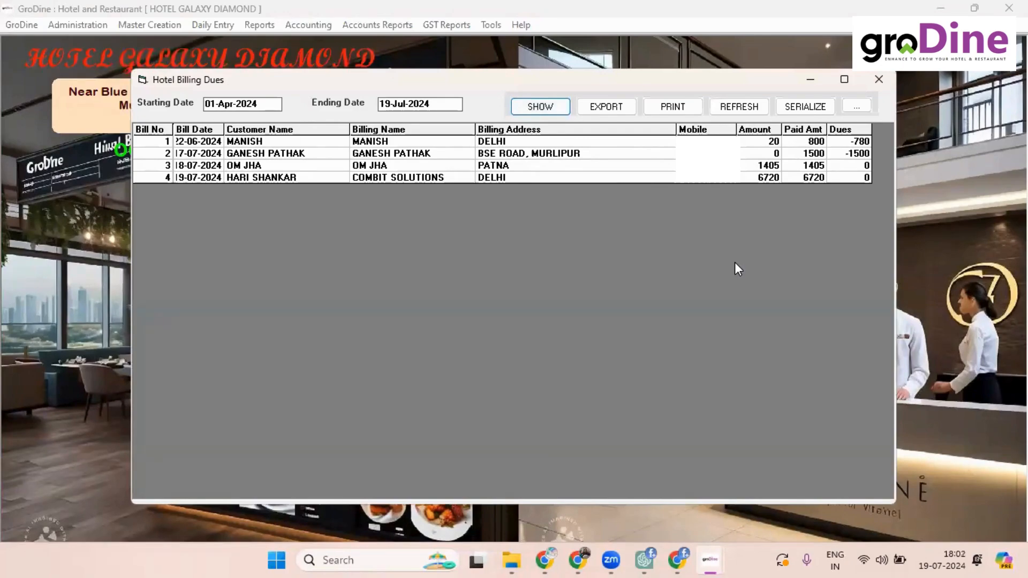
key("Escape")
Step: Open bill 4 for 6720 from the Hotel Bill List, review its payments, and close it
left_click(264, 29)
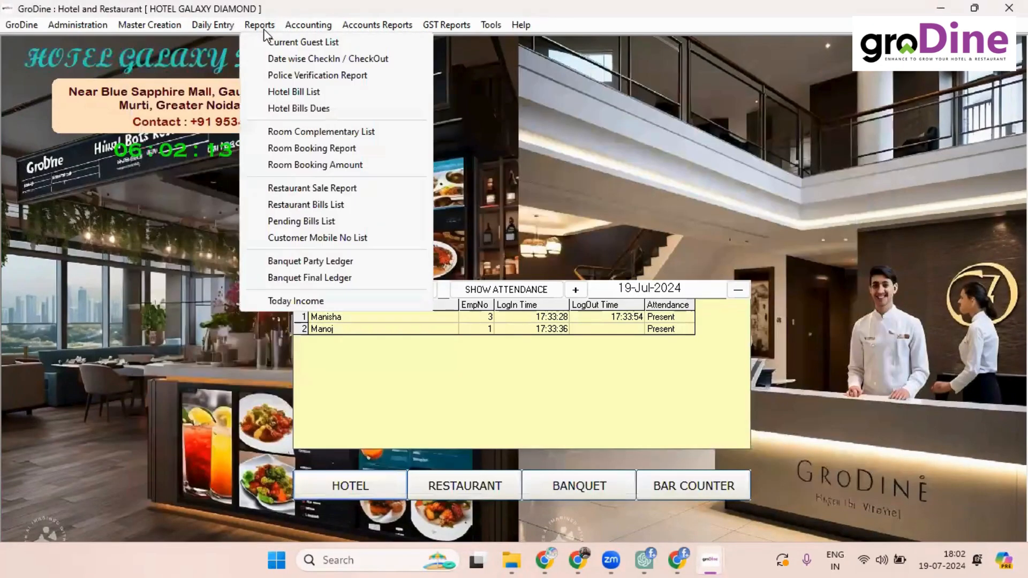
left_click(300, 92)
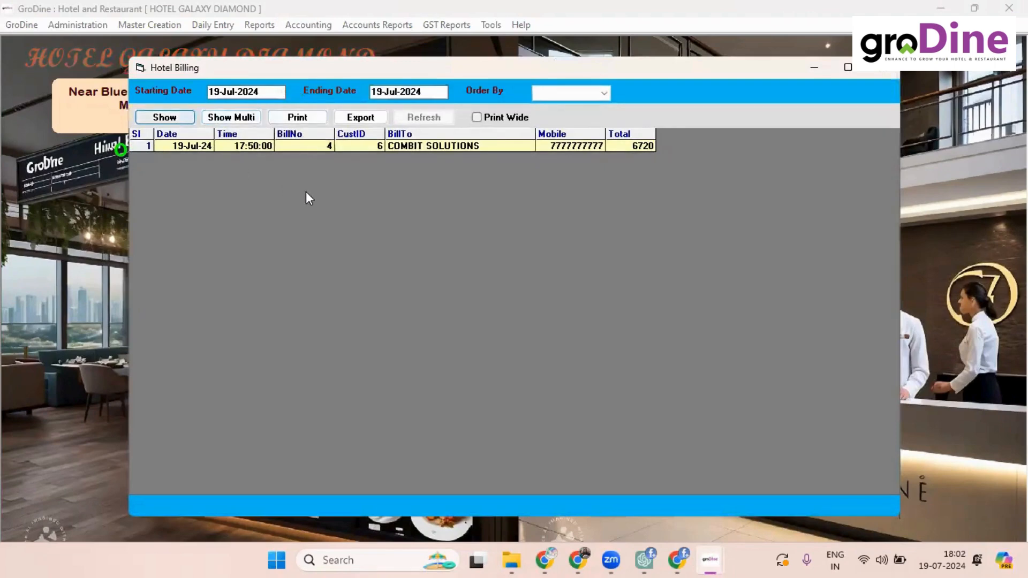
double_click(261, 144)
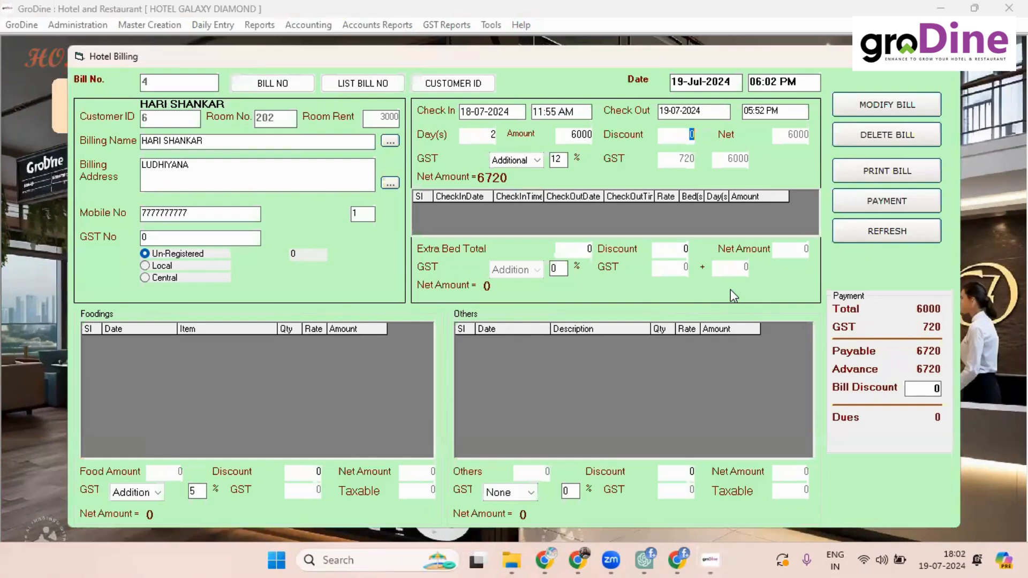
left_click(858, 194)
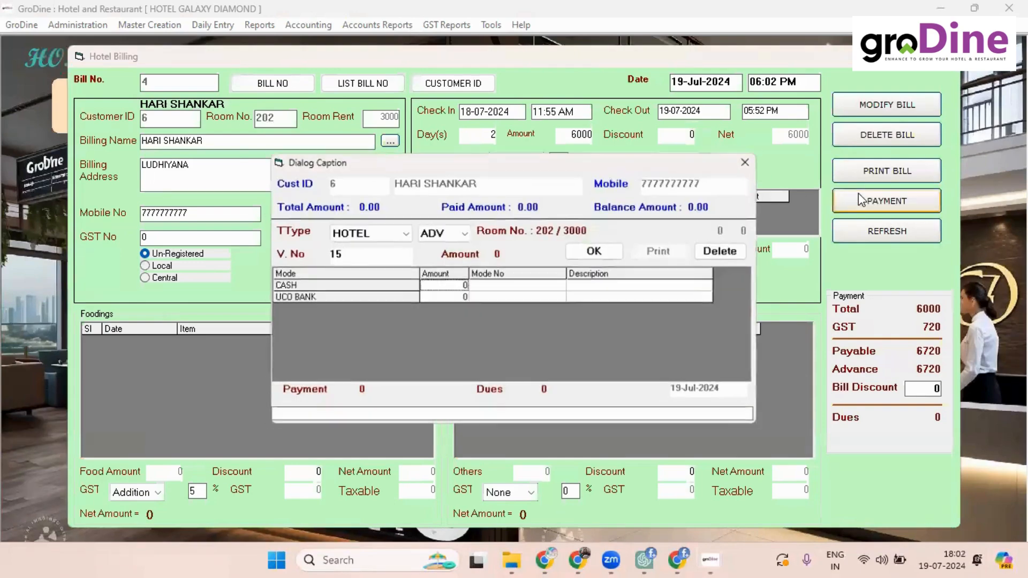
left_click(752, 159)
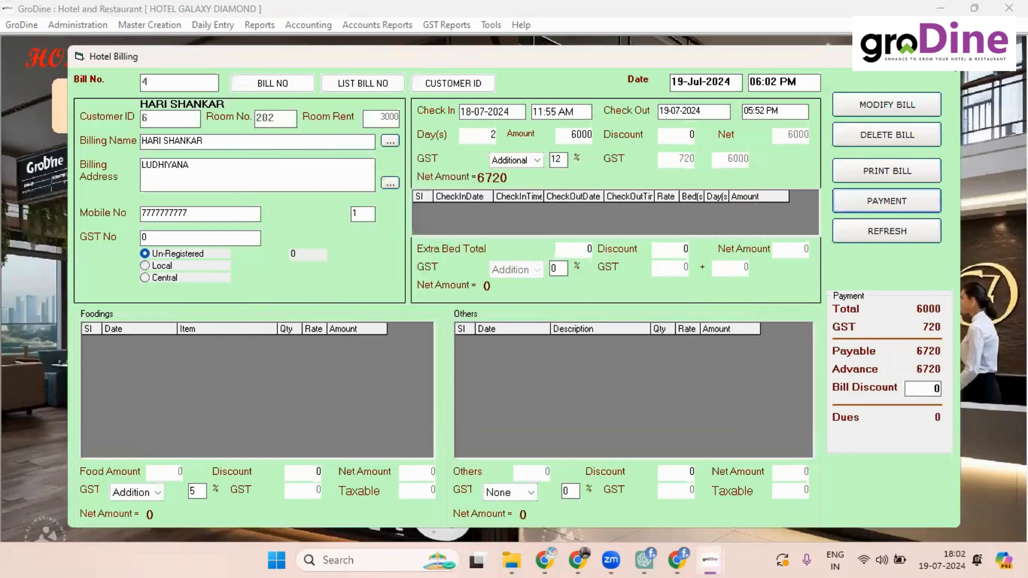
left_click(943, 56)
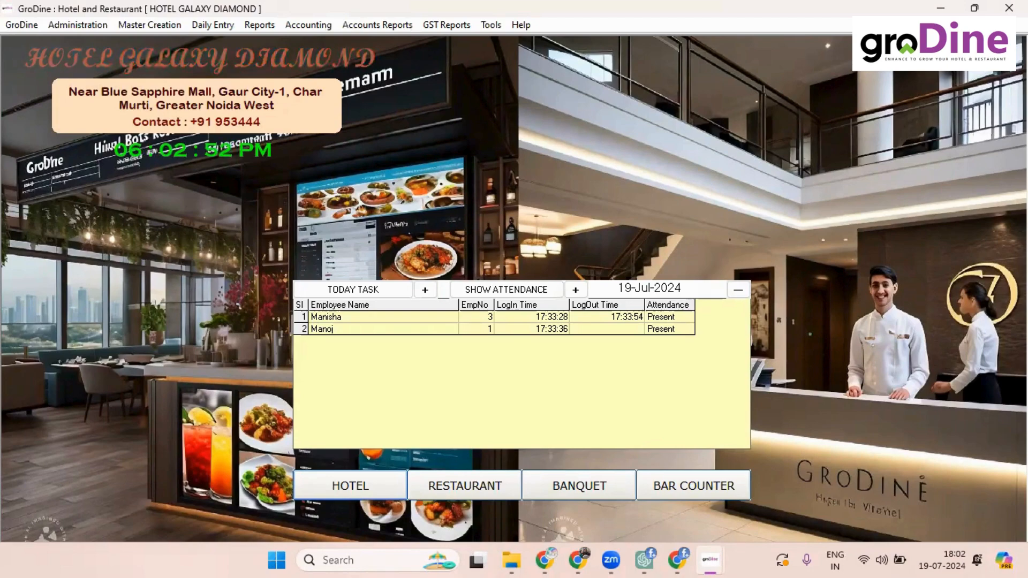
Step: Restore Room CheckIn, view room 203's two-day stay with its 4000 balance, and close it
mouse_move(710, 560)
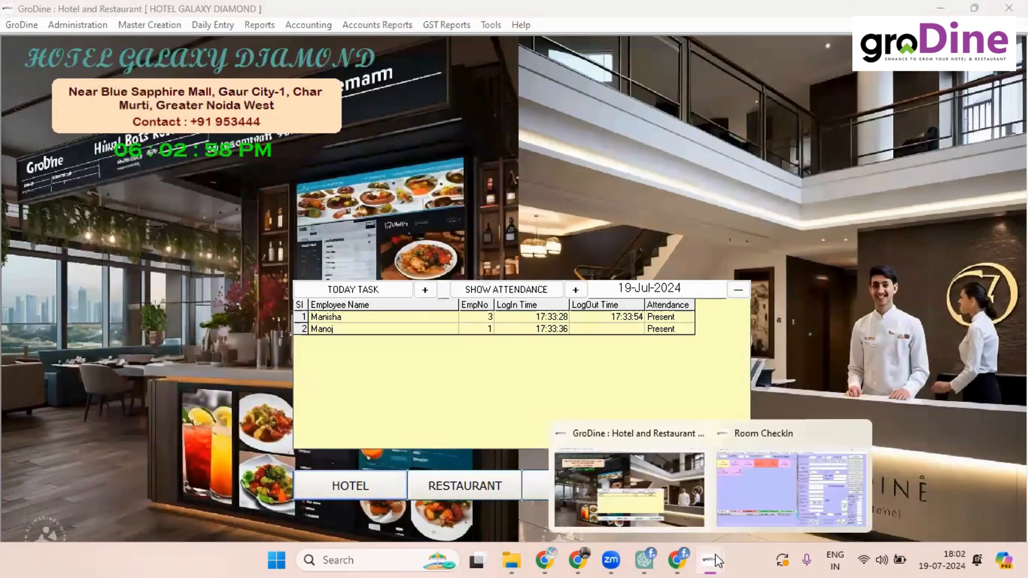
left_click(791, 509)
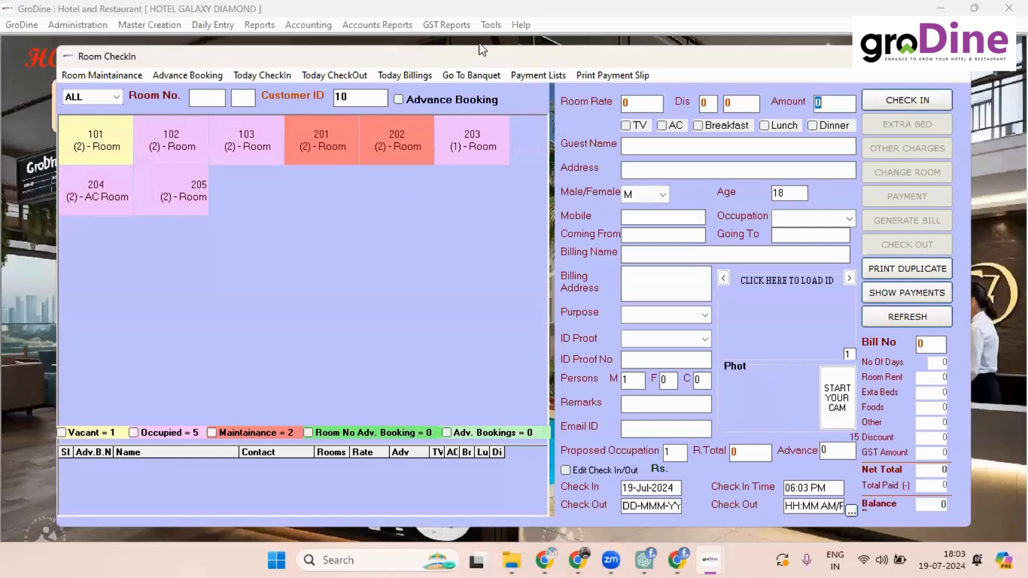
left_click(460, 152)
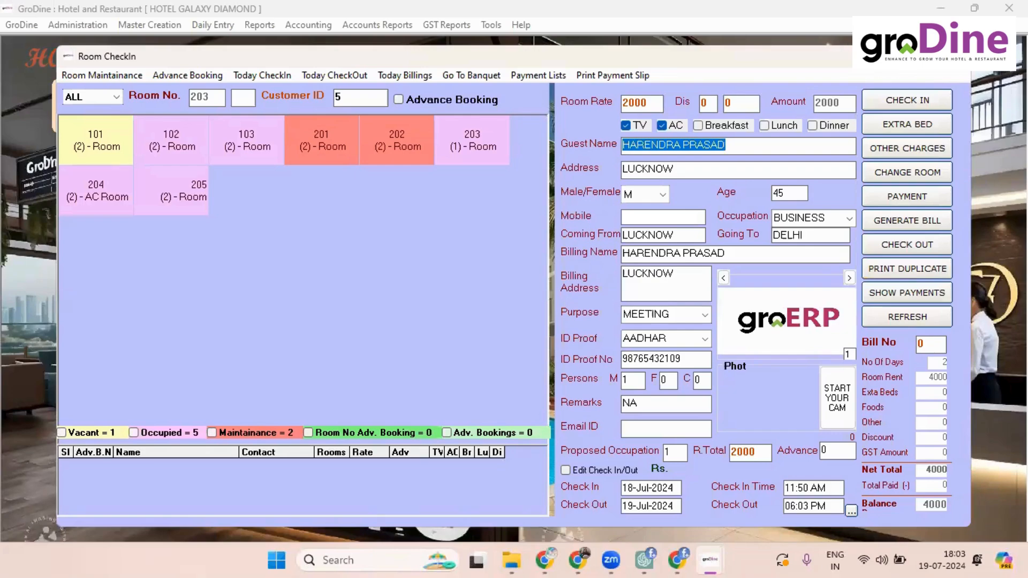
key("Escape")
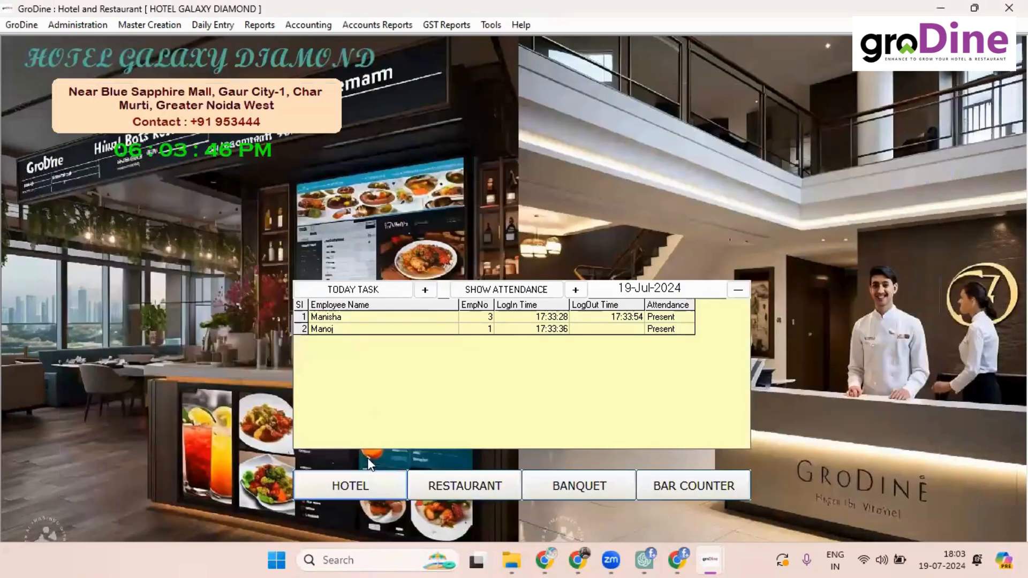
left_click(440, 484)
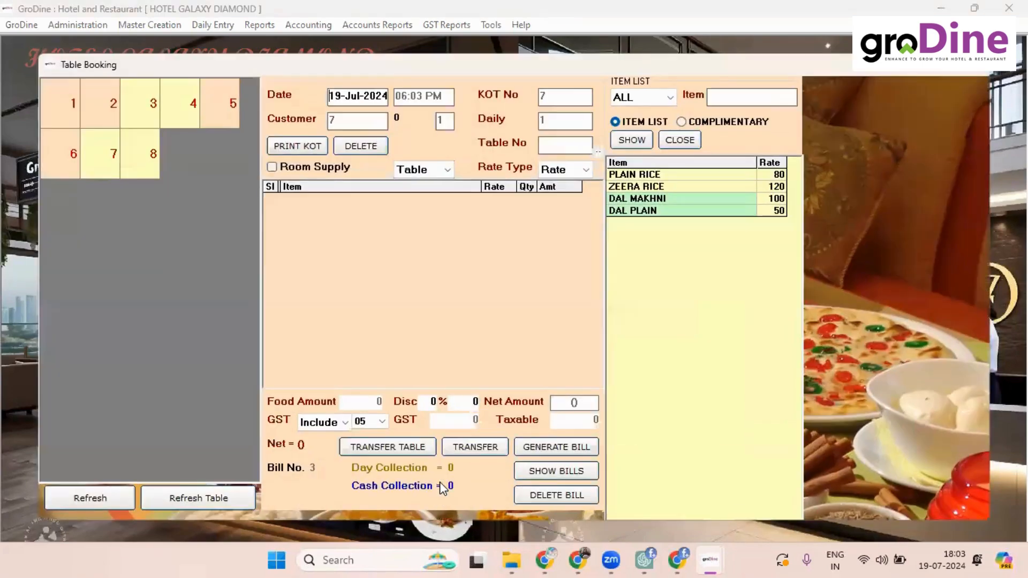
Step: Supply PLAIN RICE and DAL MAKHNI from the restaurant to room 203
left_click(272, 167)
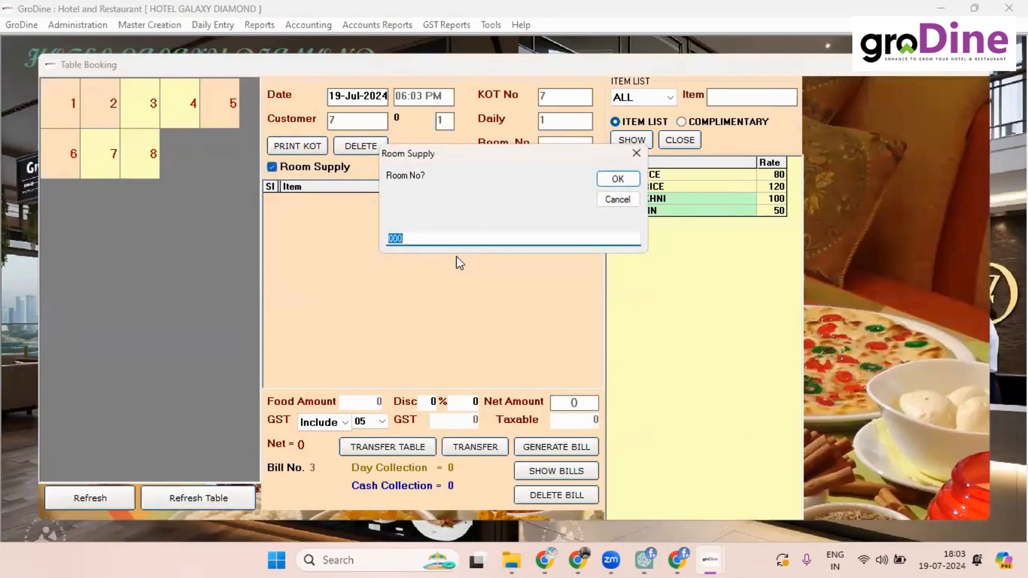
type("203")
key("Return")
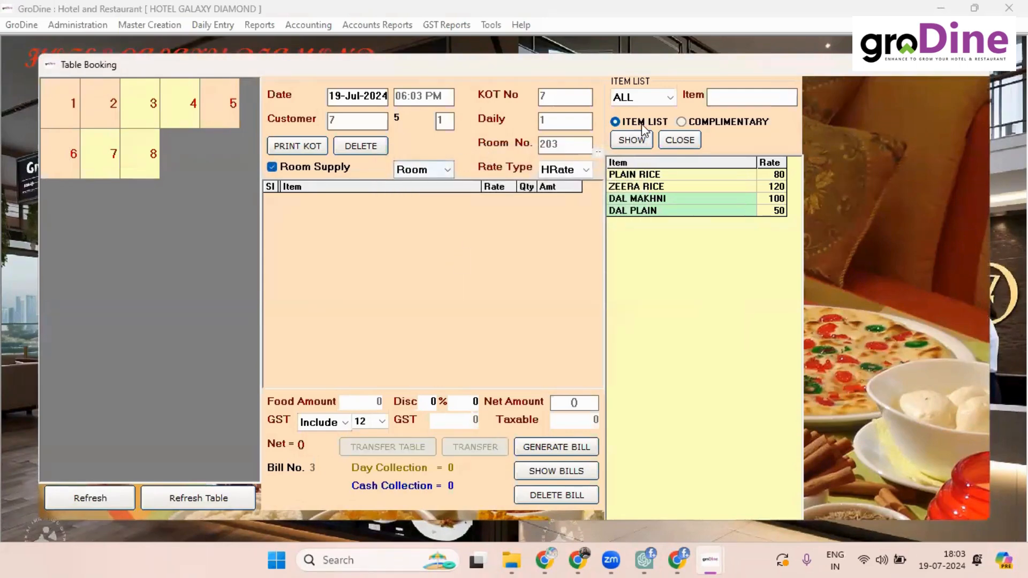
double_click(627, 177)
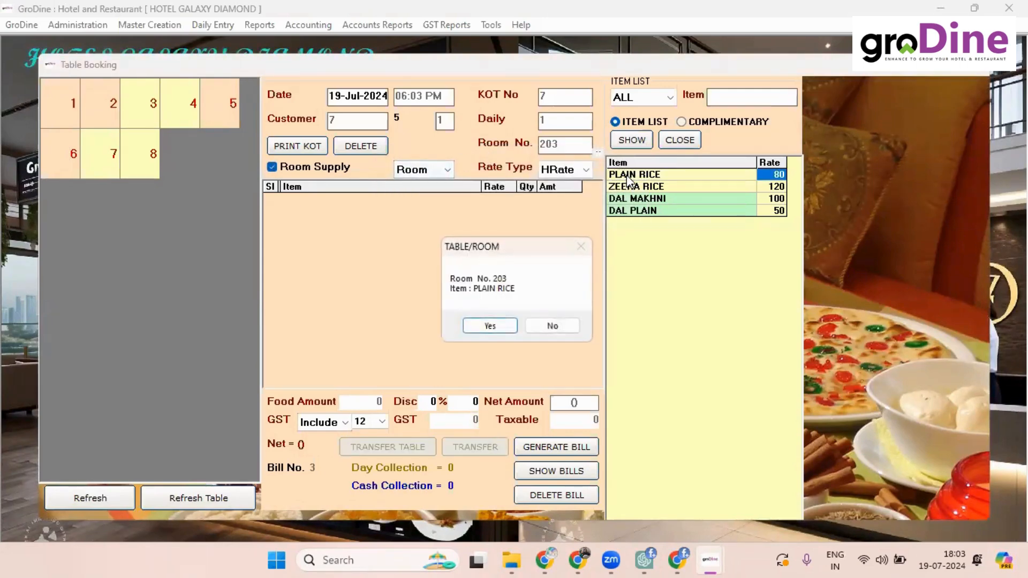
key("Return")
key("Return")
key("Return")
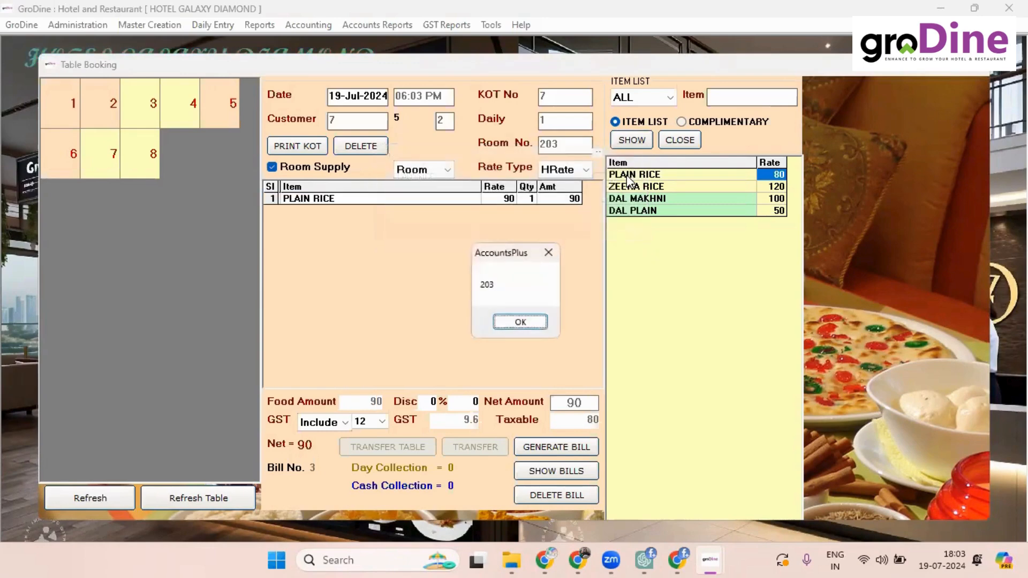
key("Return")
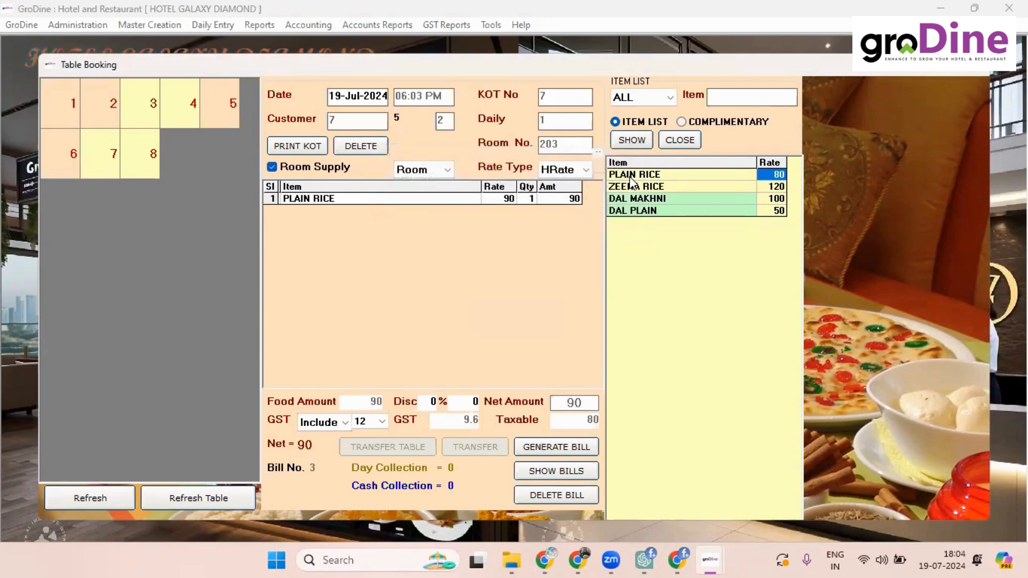
double_click(634, 199)
key("Return")
key("Return")
key("Return")
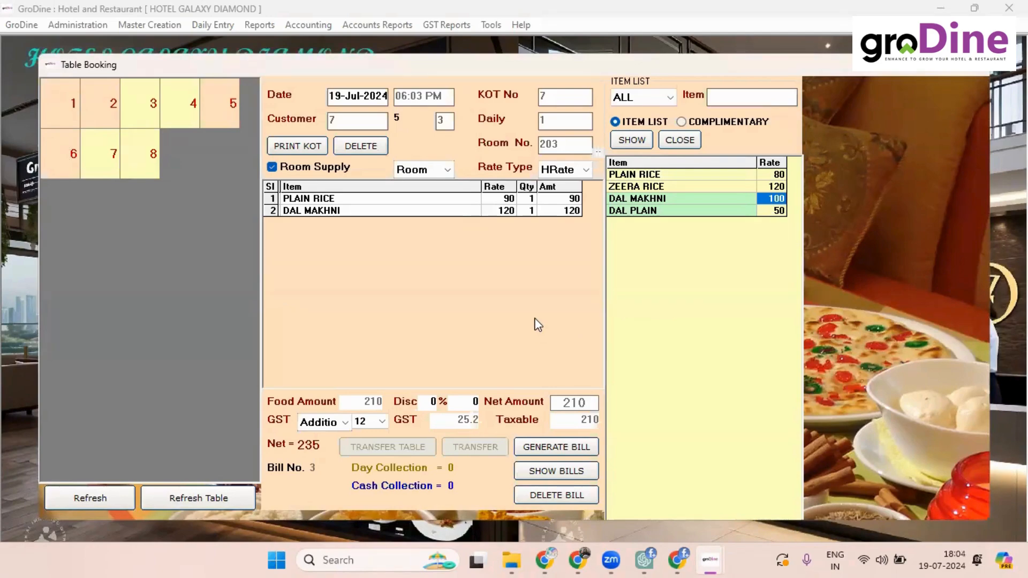
Step: Close the restaurant screen and return to room 203's check-in details
left_click(974, 67)
key("alt+Tab")
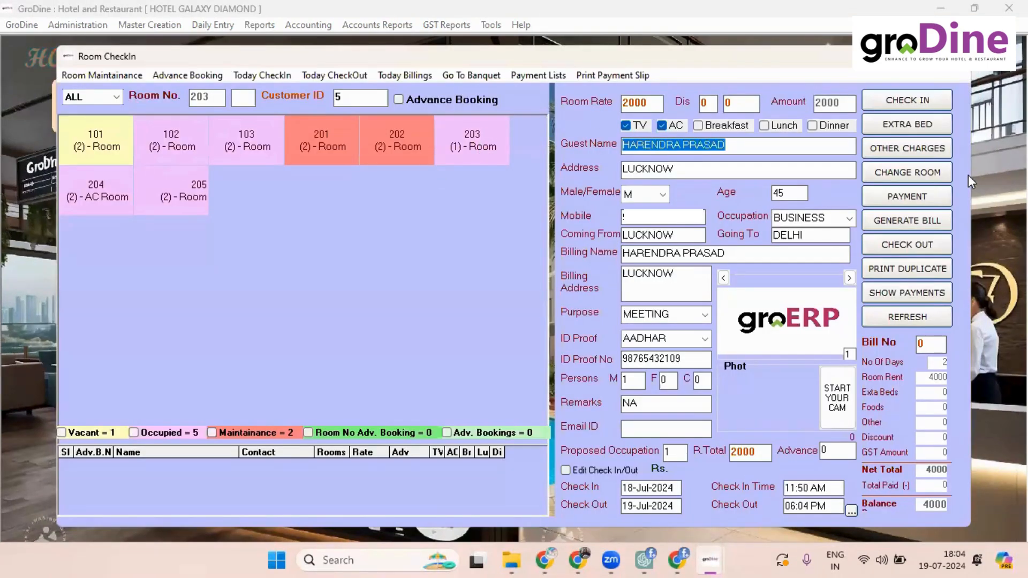
left_click(901, 221)
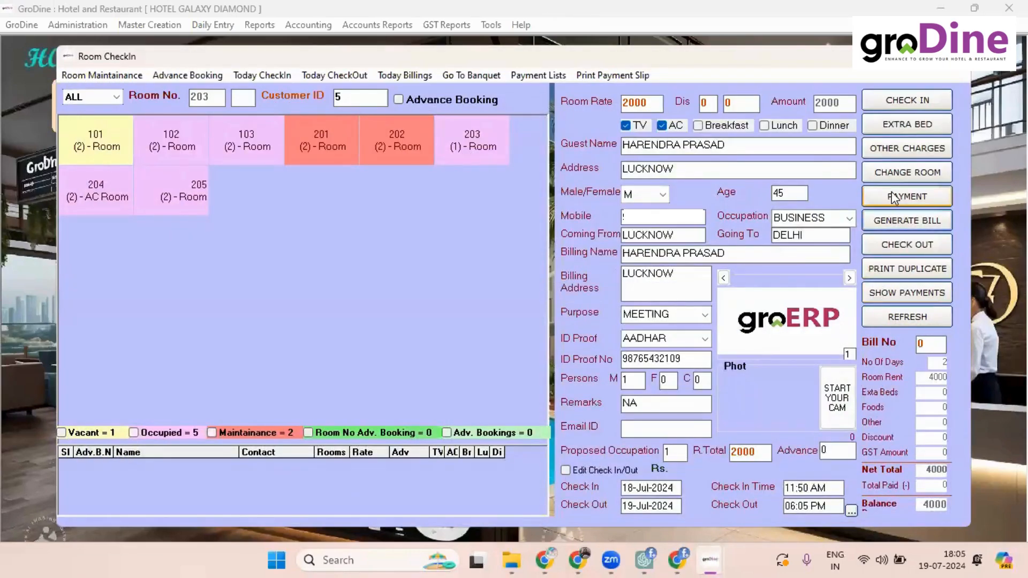
Step: Add a TEA charge of 20, quantity 1, to room 203's guest
left_click(876, 153)
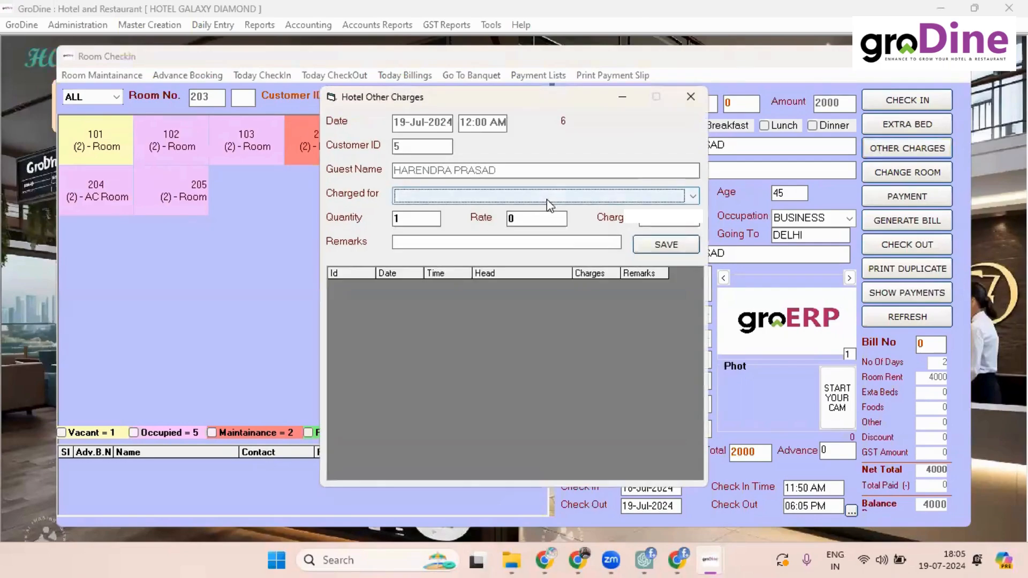
left_click(548, 201)
left_click(501, 212)
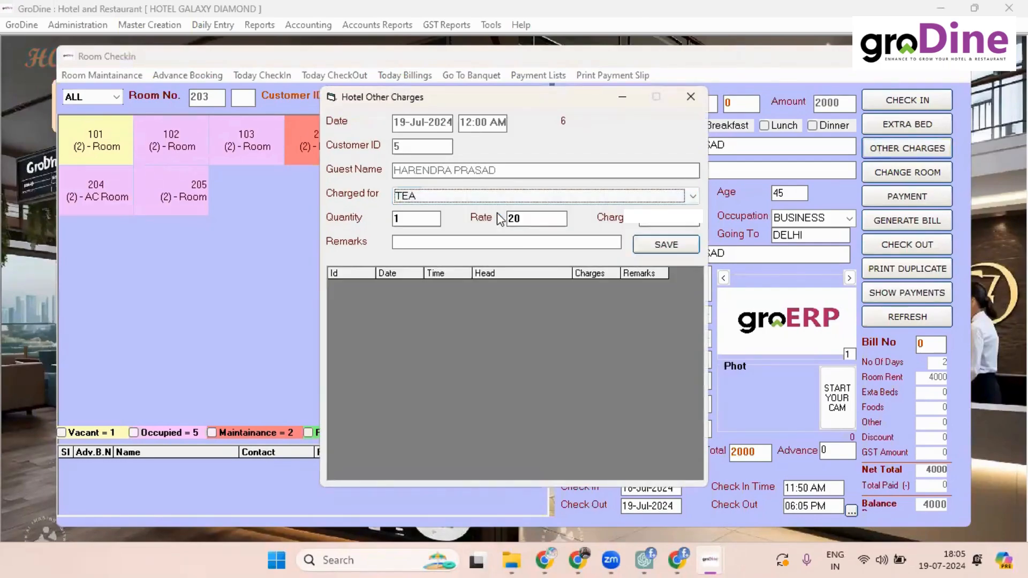
key("Tab")
key("Tab")
key("Tab")
key("Tab")
key("Return")
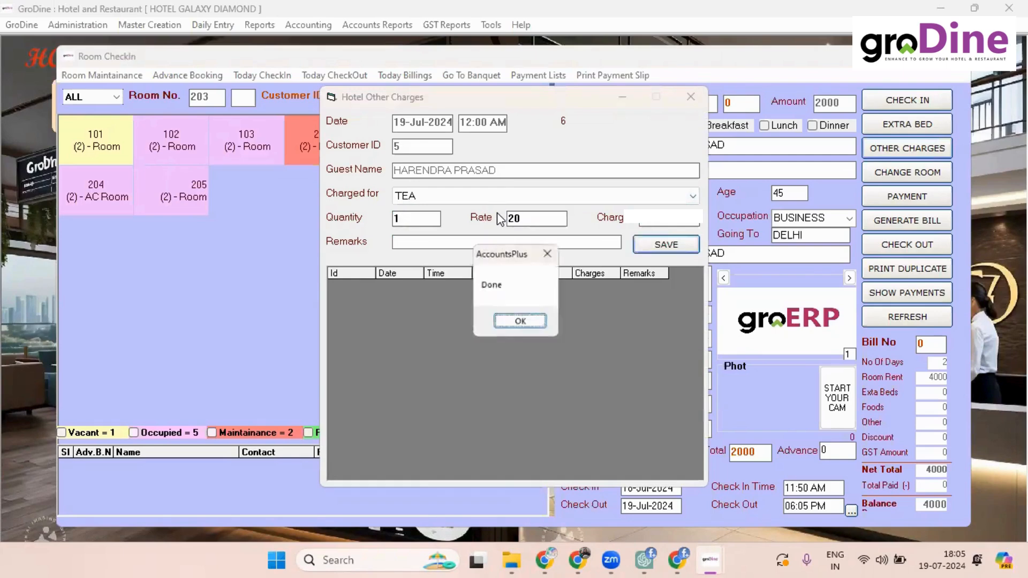
key("Return")
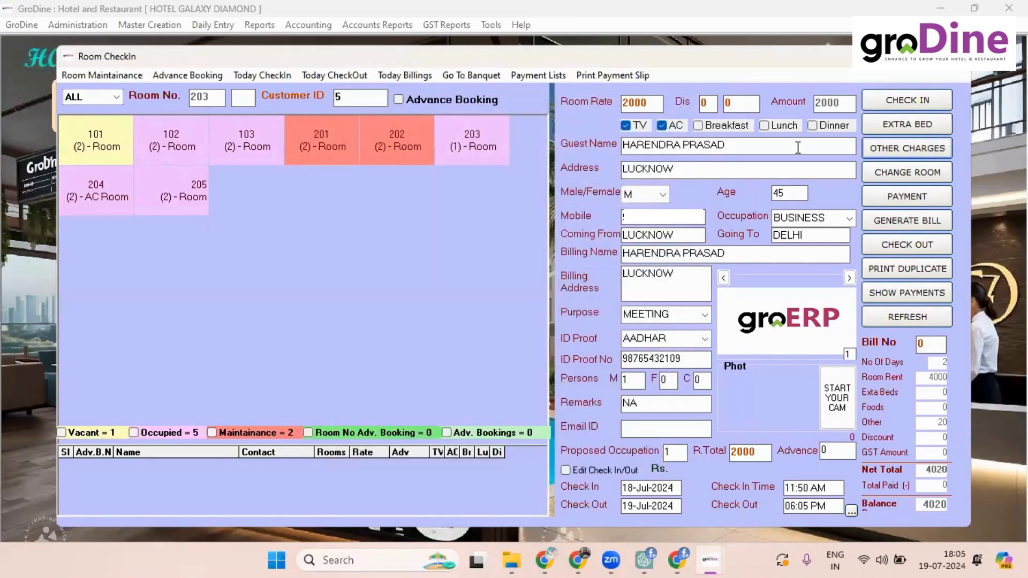
Step: Add a WATER charge for room 203, bringing Other to 40, and start the bill
left_click(879, 147)
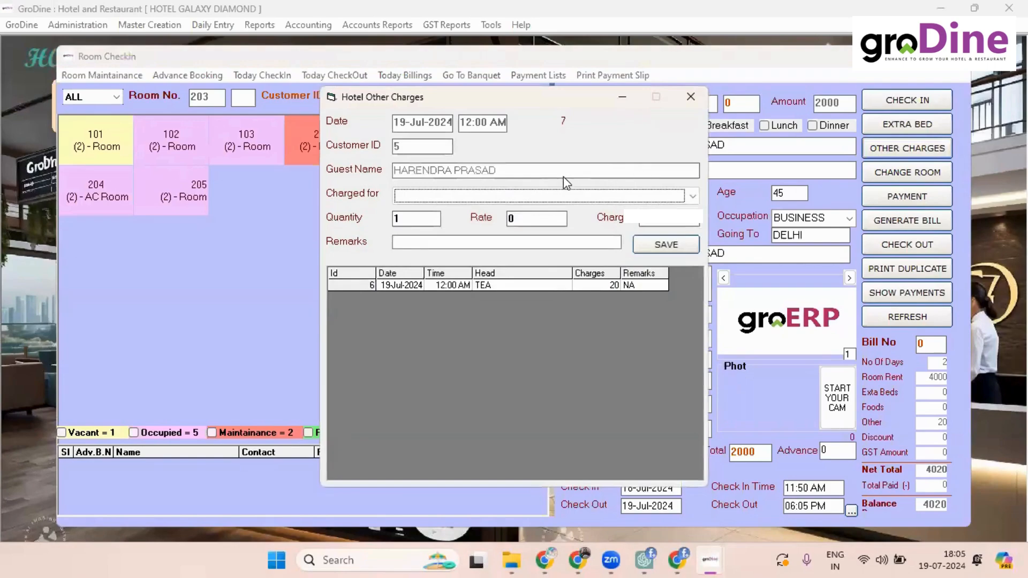
scroll(560, 193, "down", 1)
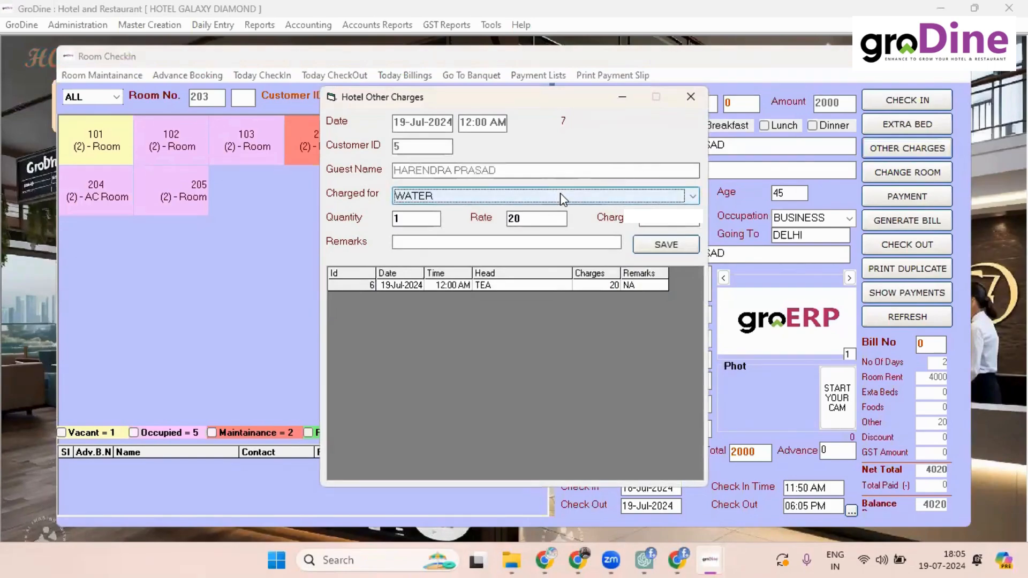
key("Tab")
key("Tab")
key("Tab")
key("Tab")
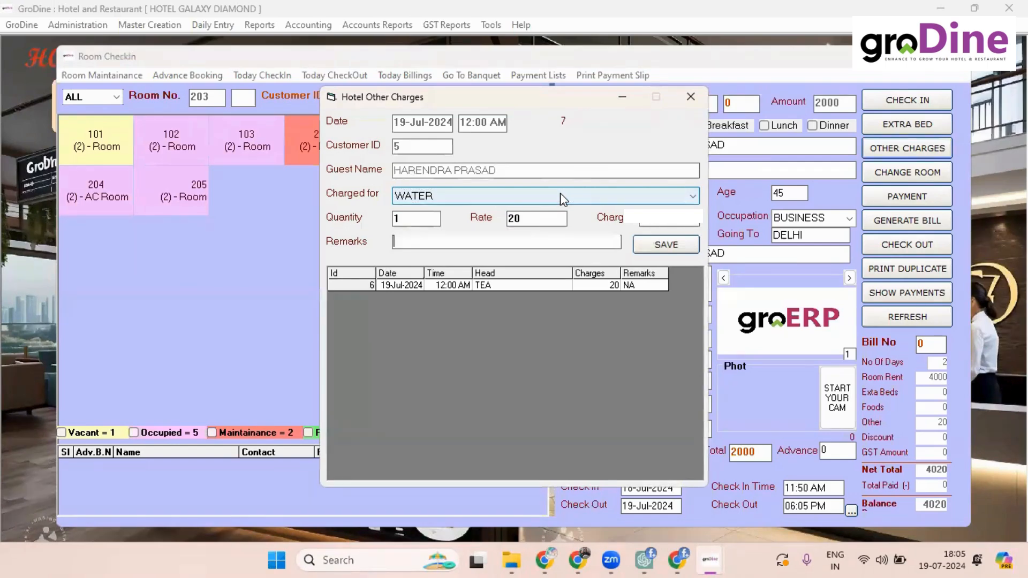
key("Return")
key("Return")
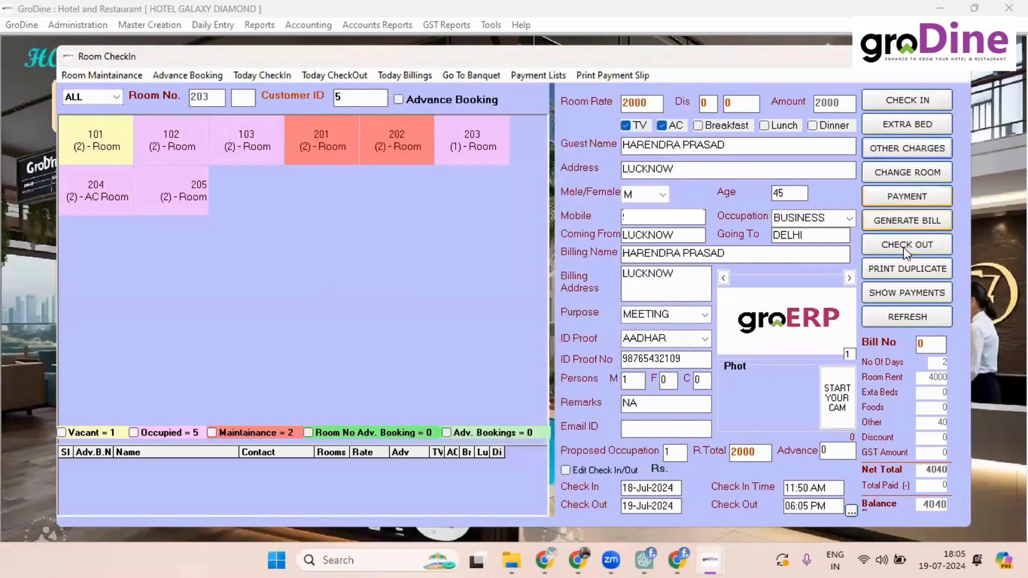
left_click(920, 220)
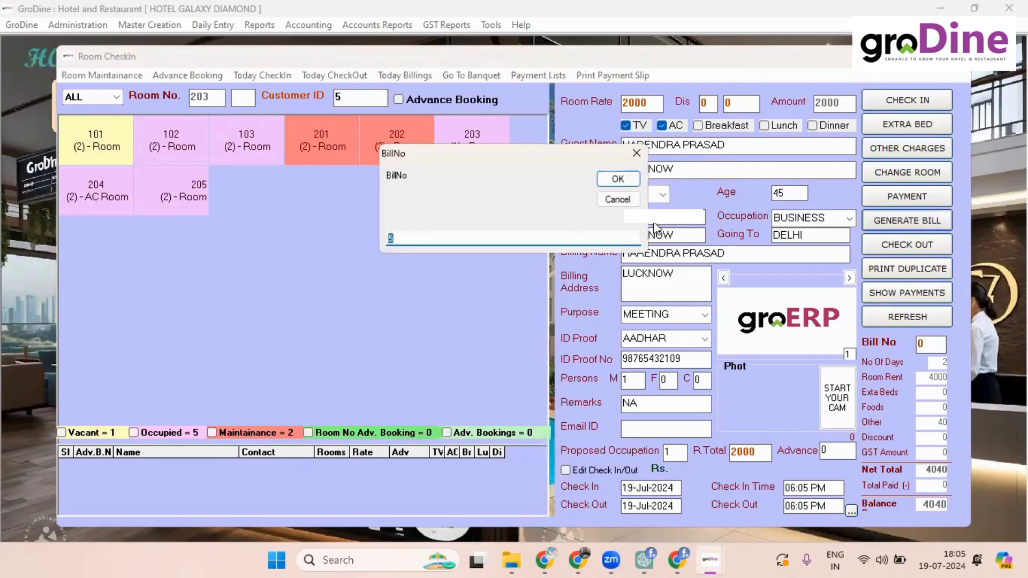
Step: Save bill 5 for room 203 with recalculated 12% GST, making 4740 payable
left_click(617, 202)
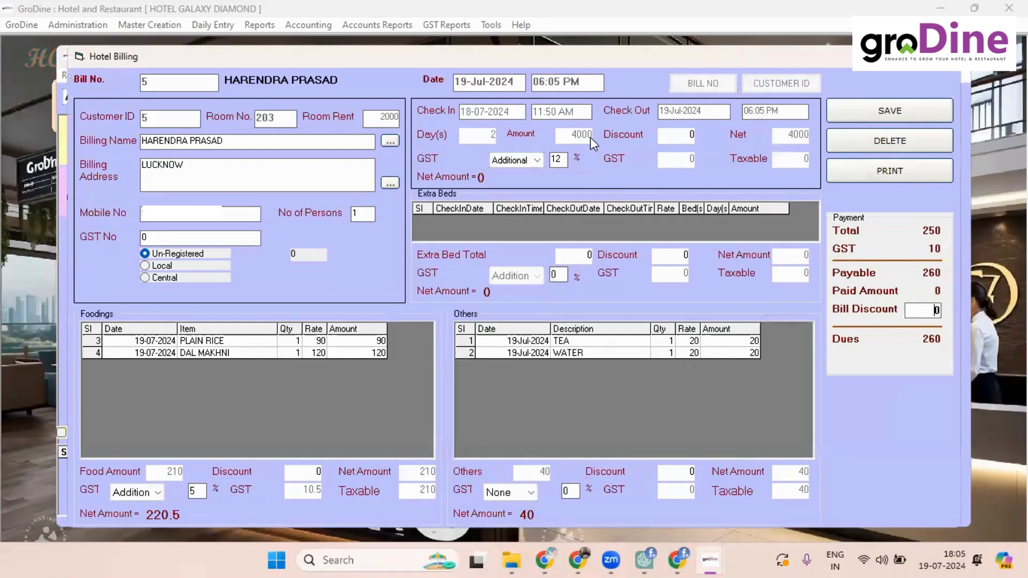
left_click(687, 135)
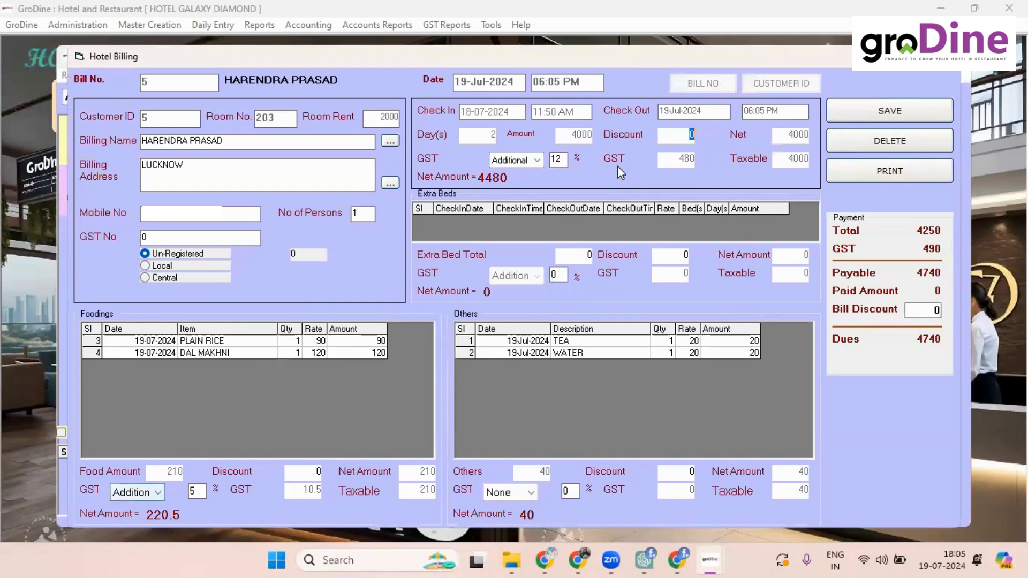
left_click(856, 113)
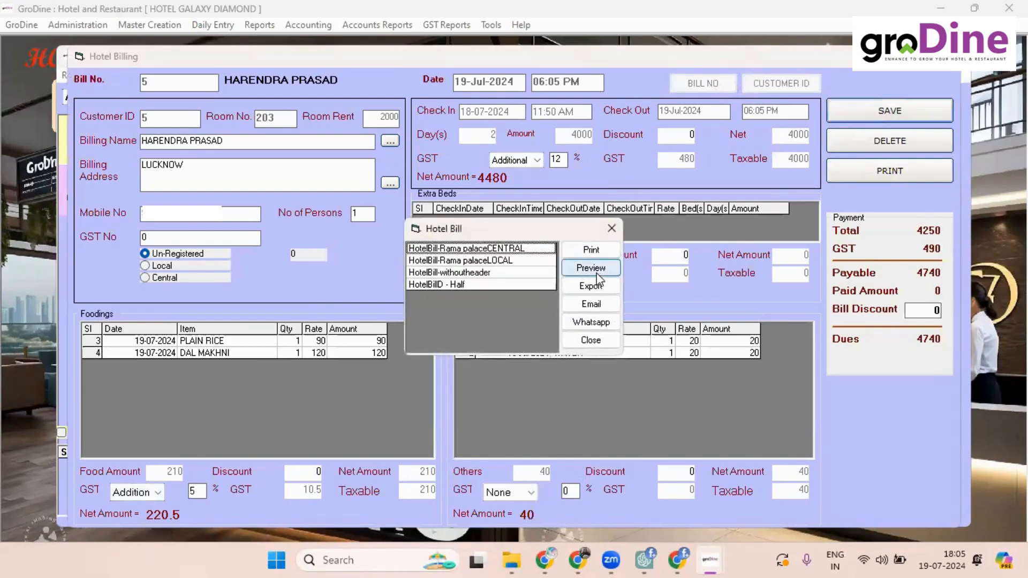
Step: Preview the HotelBill LOCAL tax invoice, then close the preview and Hotel Billing
left_click(608, 267)
left_click(549, 261)
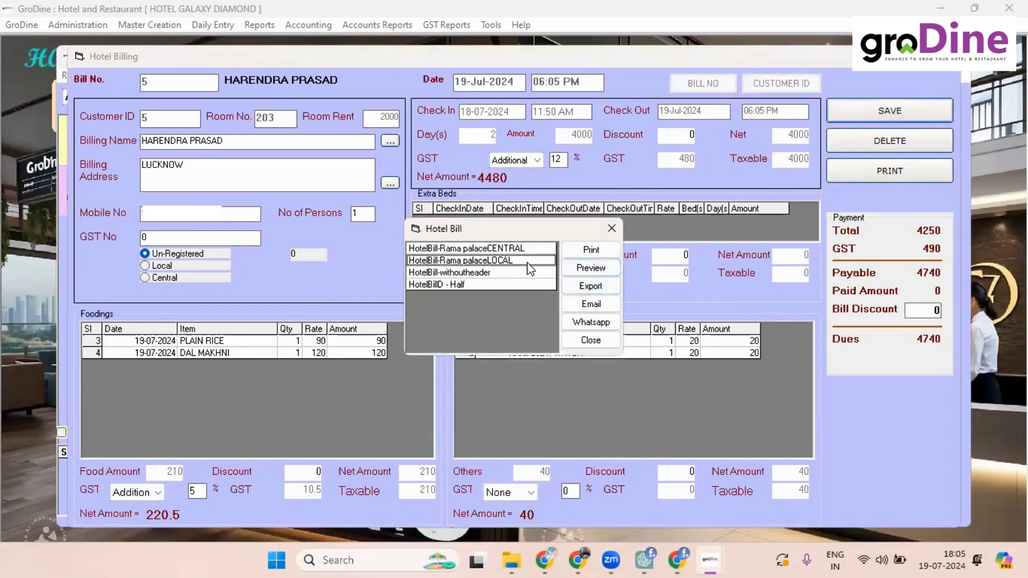
left_click(585, 267)
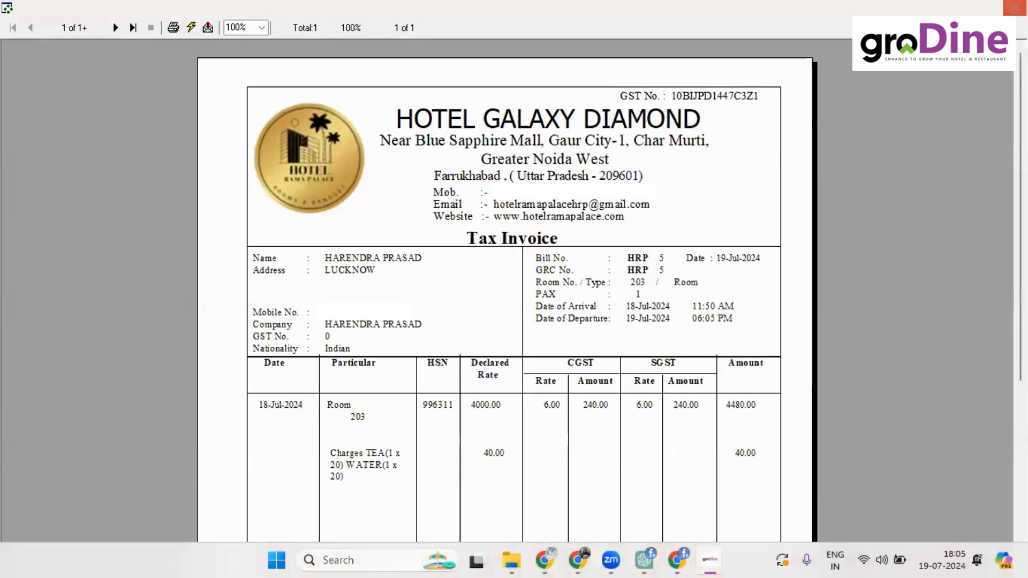
scroll(505, 289, "down", 5)
left_click_drag(1020, 331, 1020, 147)
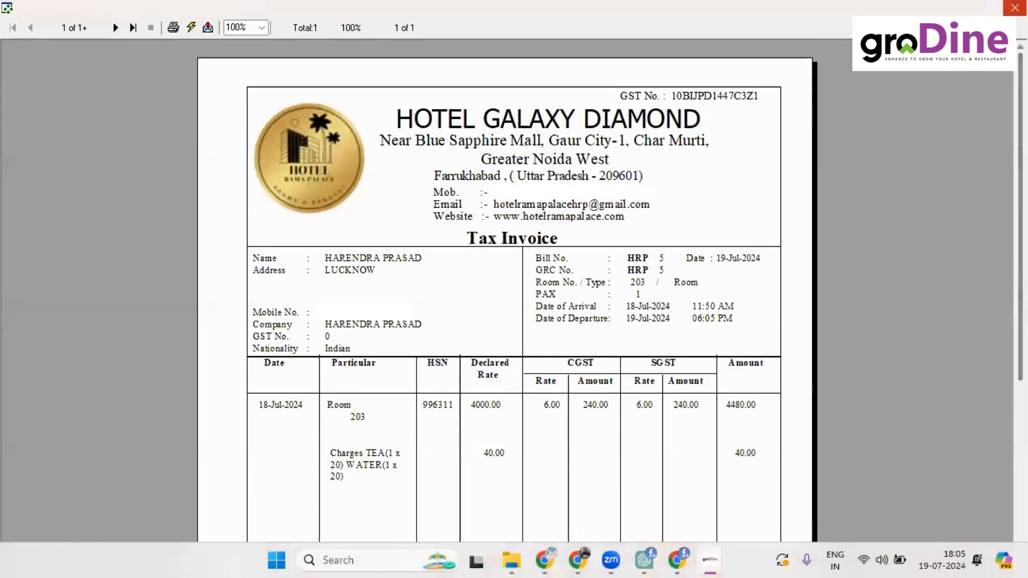
left_click(1015, 8)
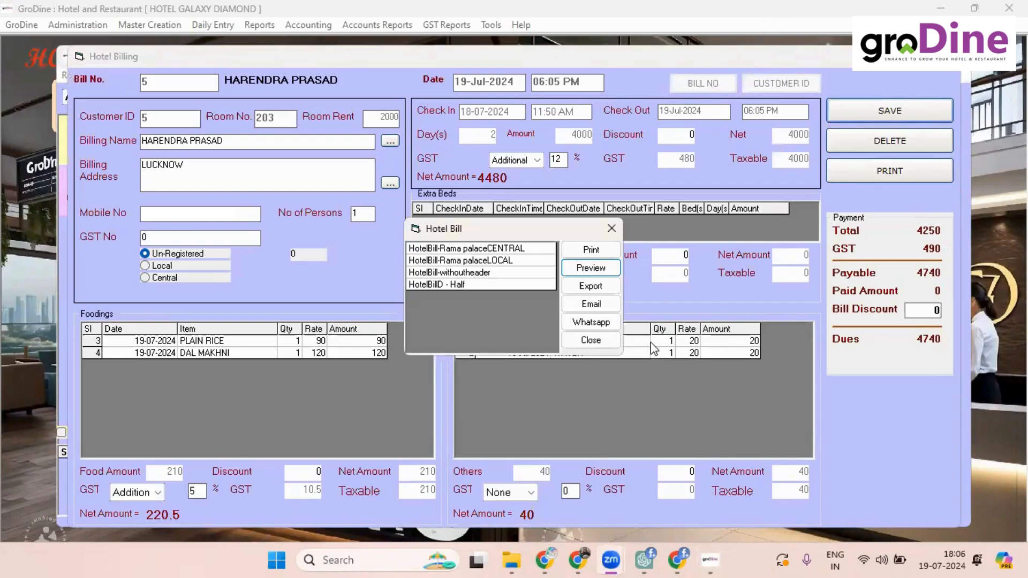
left_click(591, 342)
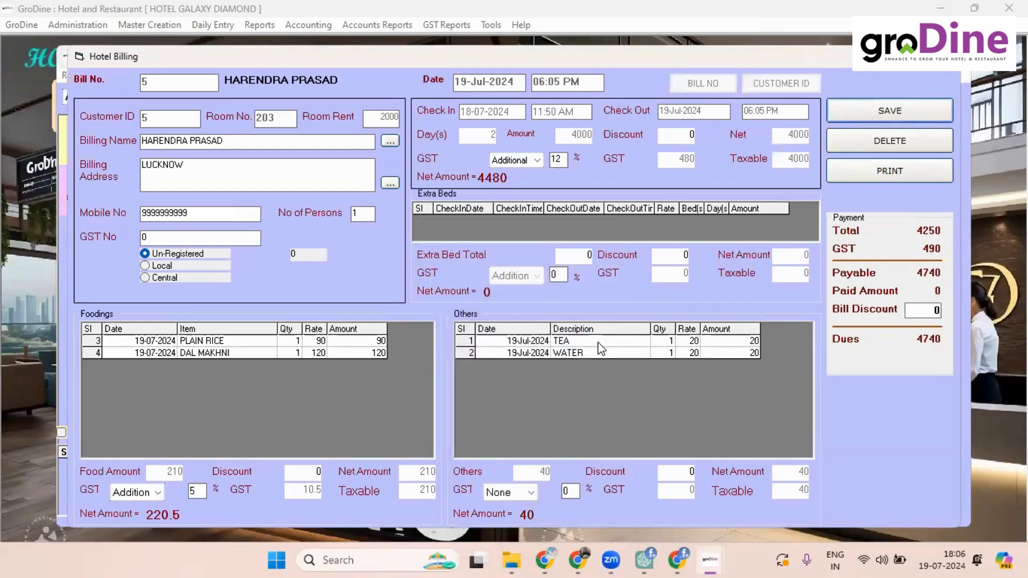
left_click(951, 56)
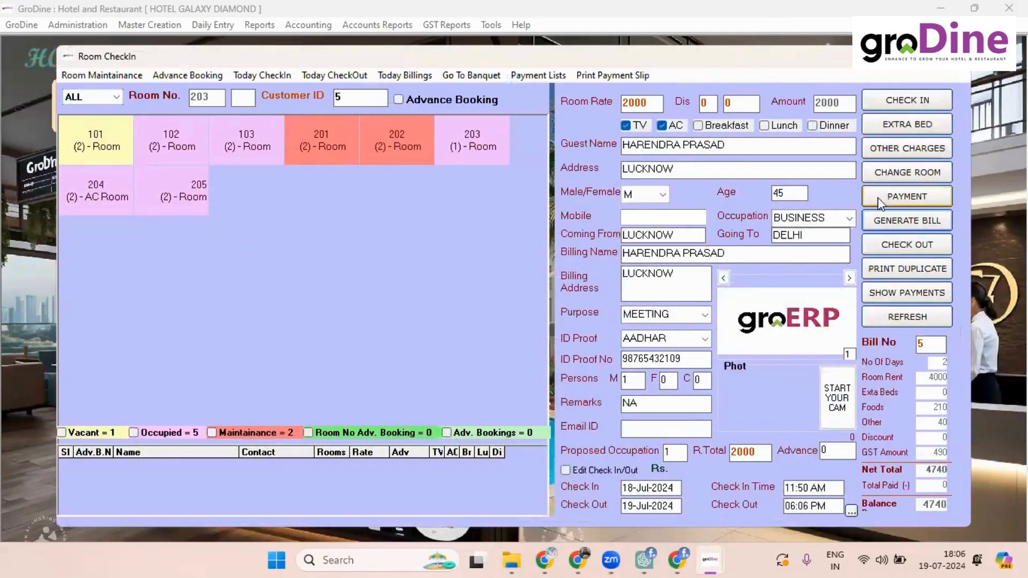
left_click(879, 203)
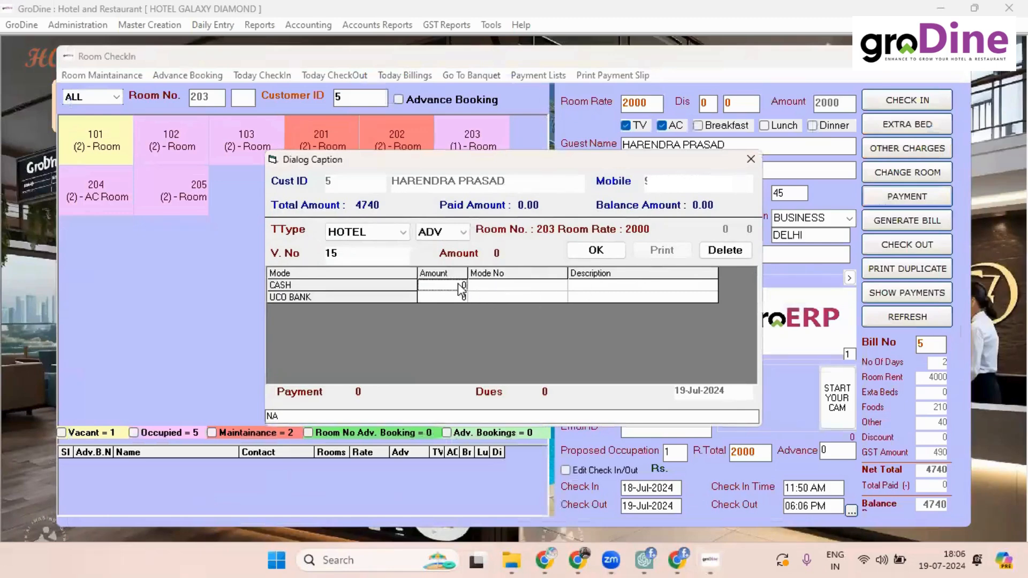
Step: Record a 4740 cash payment for room 203
type("4")
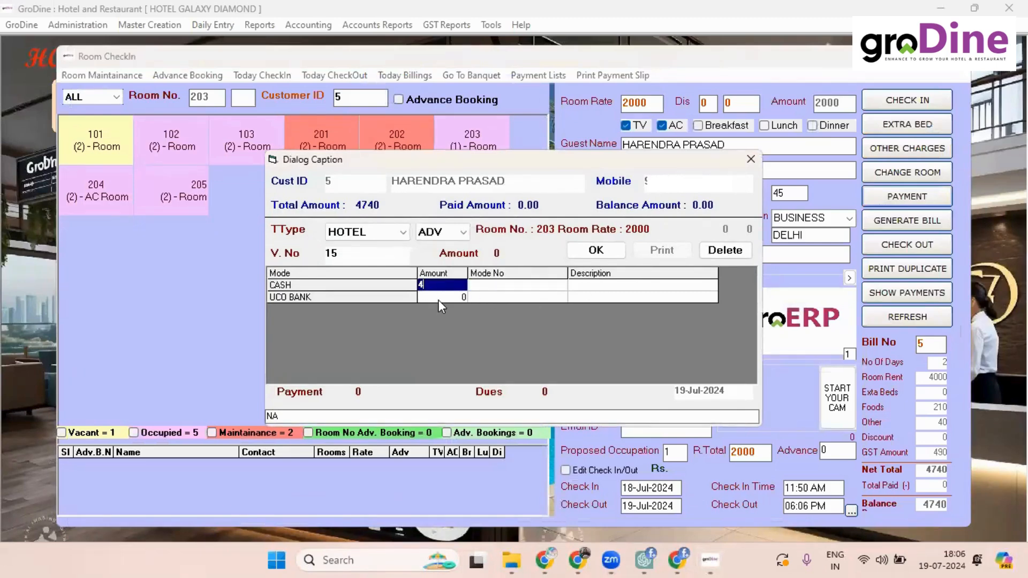
type("740")
left_click(438, 300)
key("Return")
key("Return")
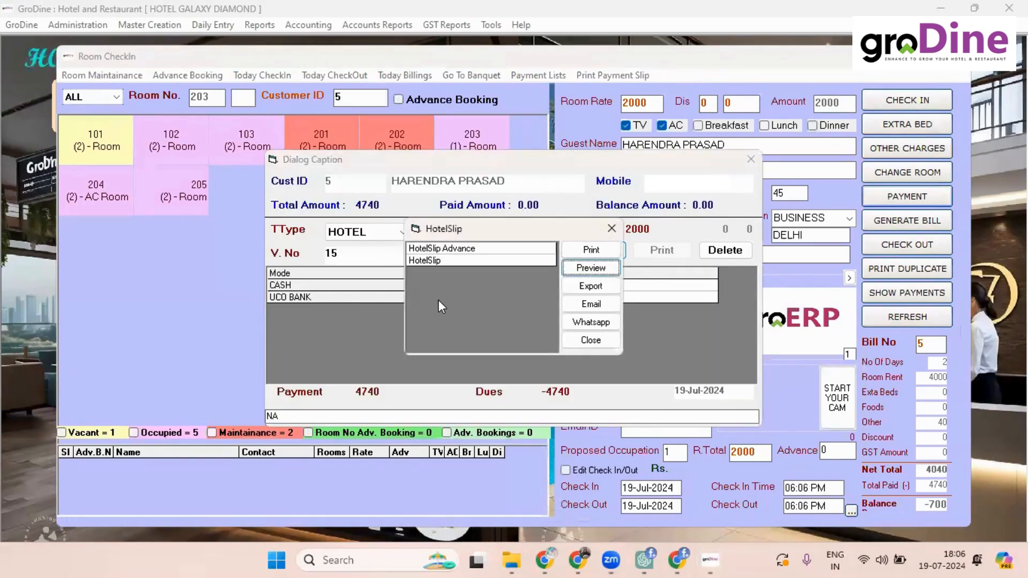
Step: Preview the HotelSlip payment slip, then check the guest out of room 203
left_click(530, 259)
left_click(589, 269)
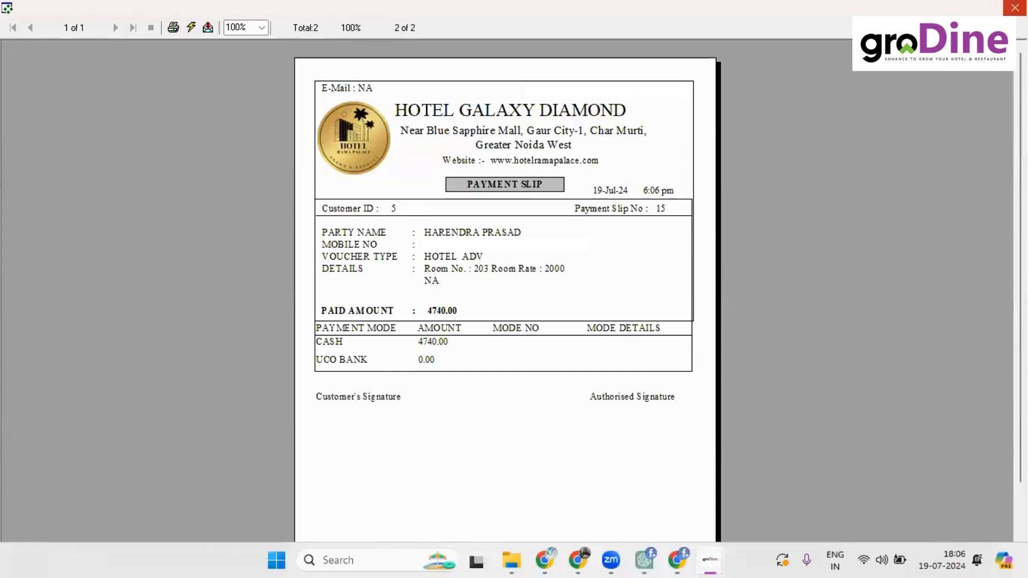
left_click(1015, 8)
left_click(575, 340)
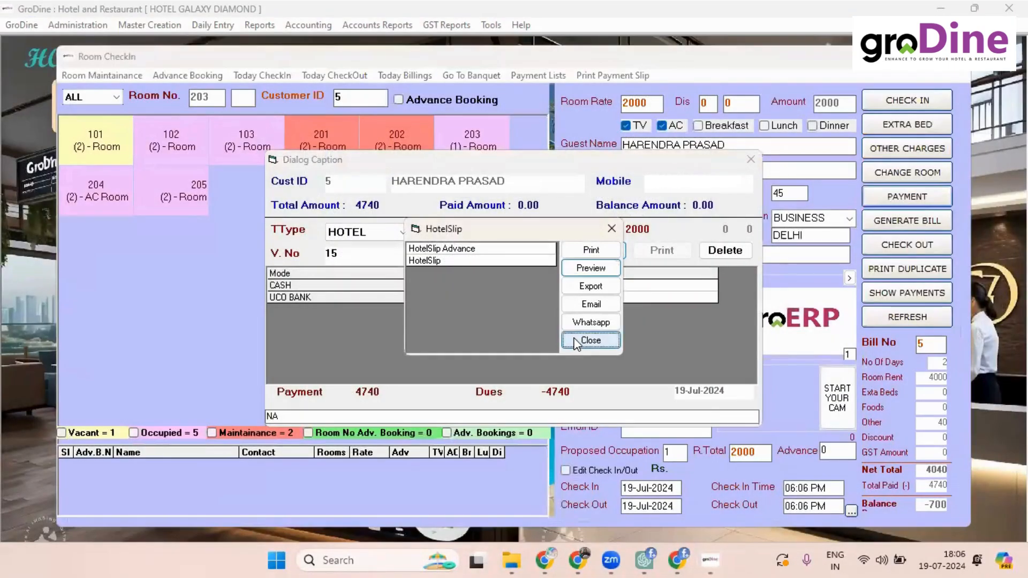
left_click(881, 247)
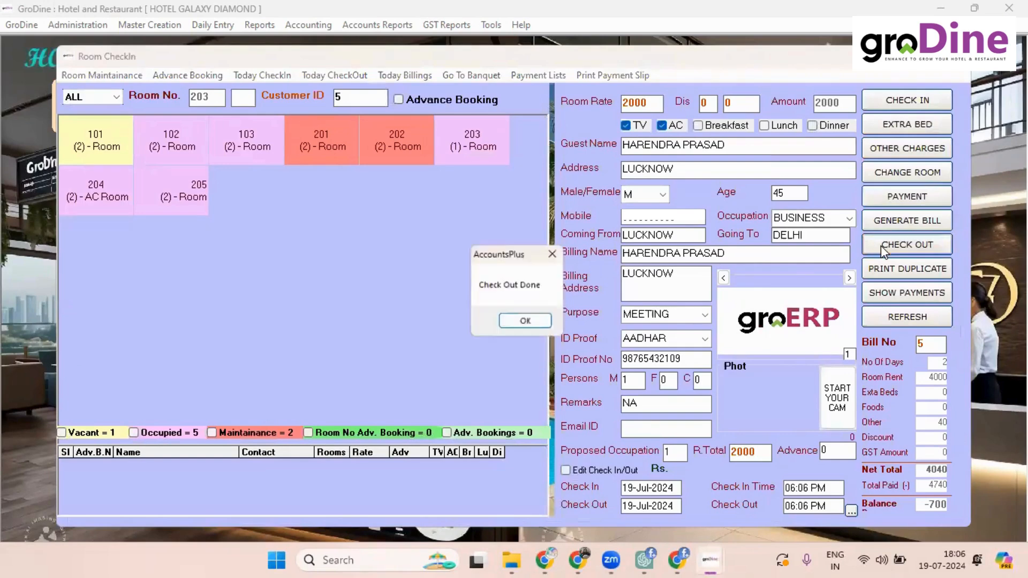
left_click(524, 322)
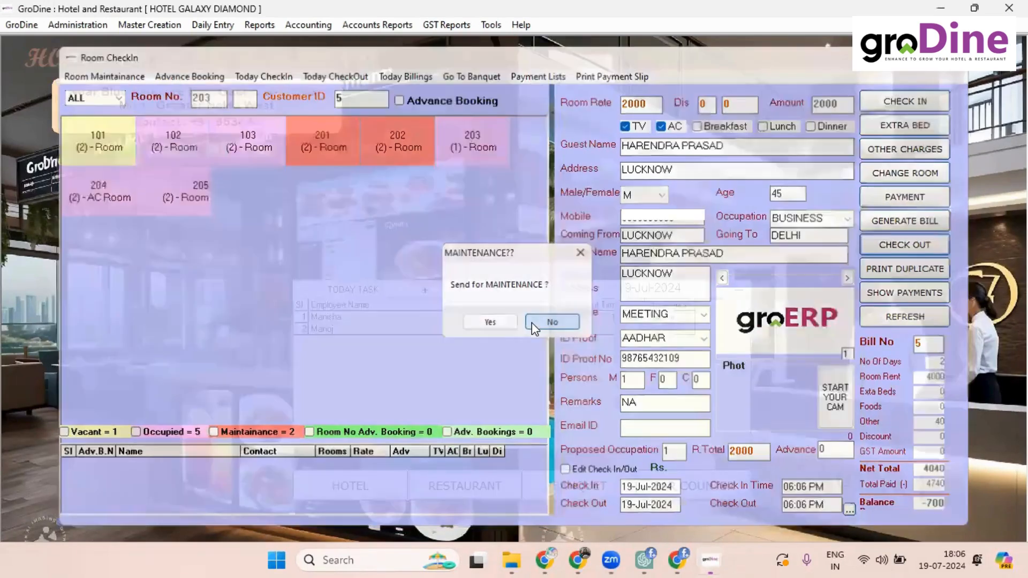
Step: Skip maintenance for room 203 and mark room 201 ready for booking
left_click(551, 321)
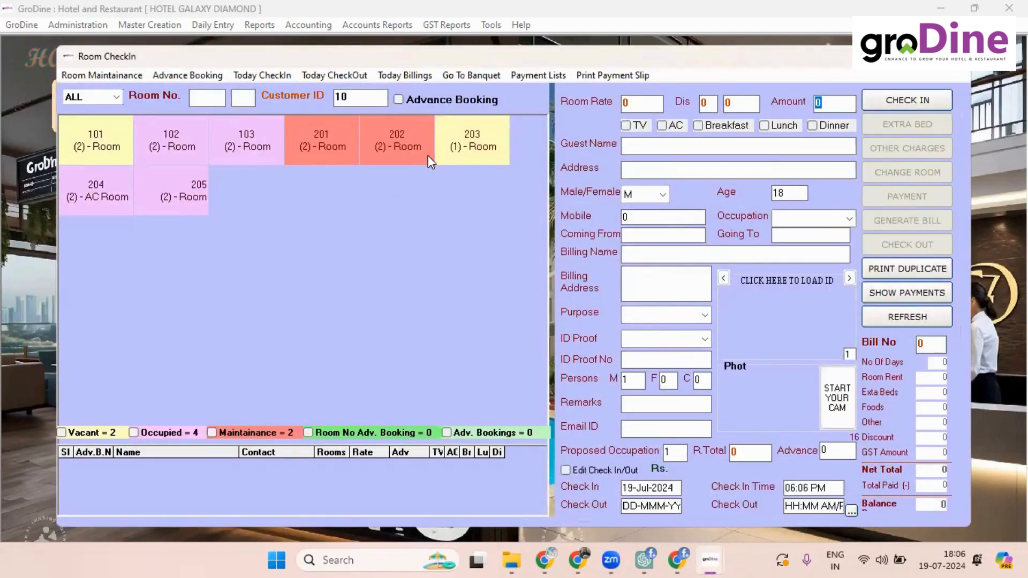
left_click(332, 159)
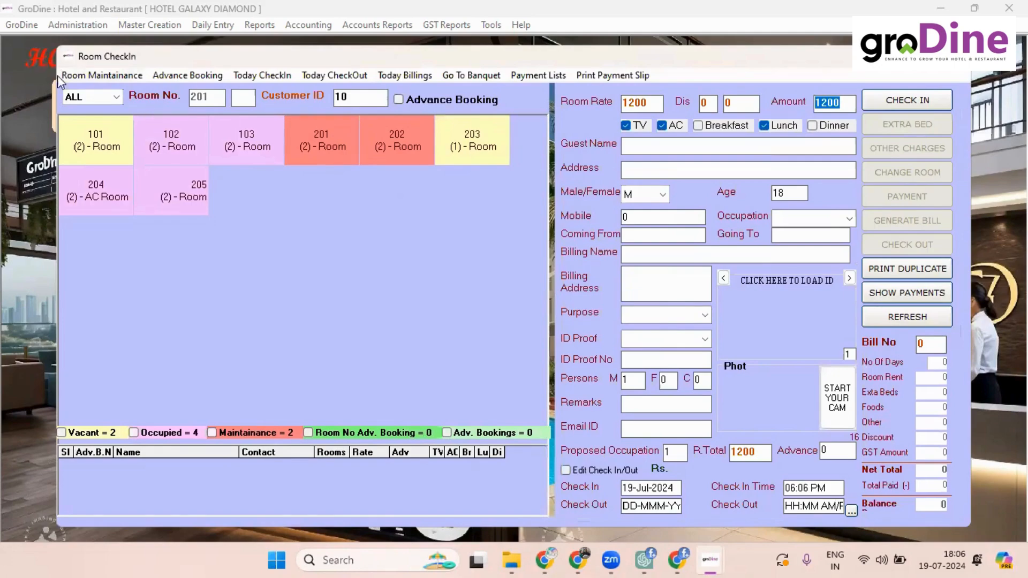
left_click(89, 82)
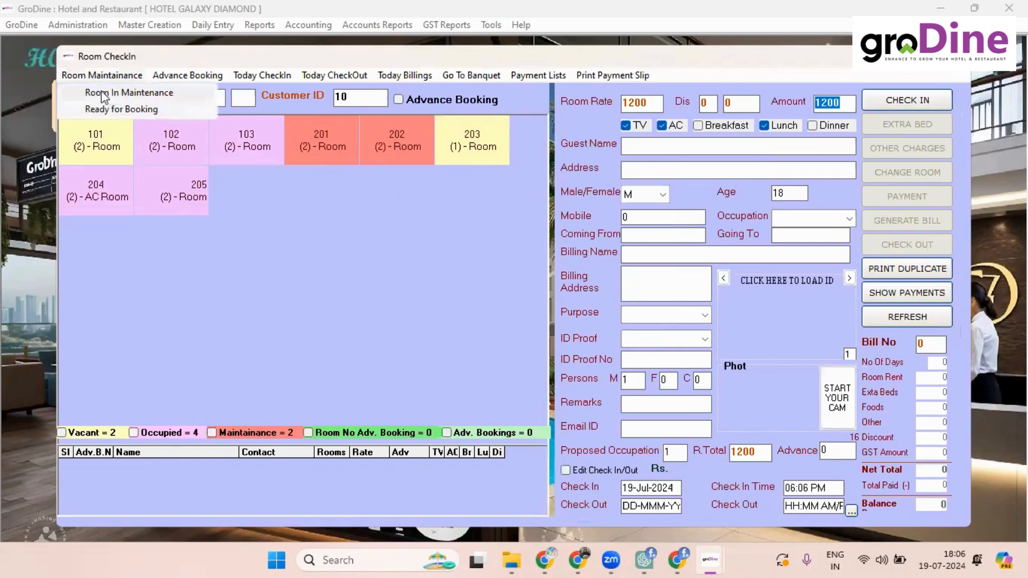
left_click(114, 110)
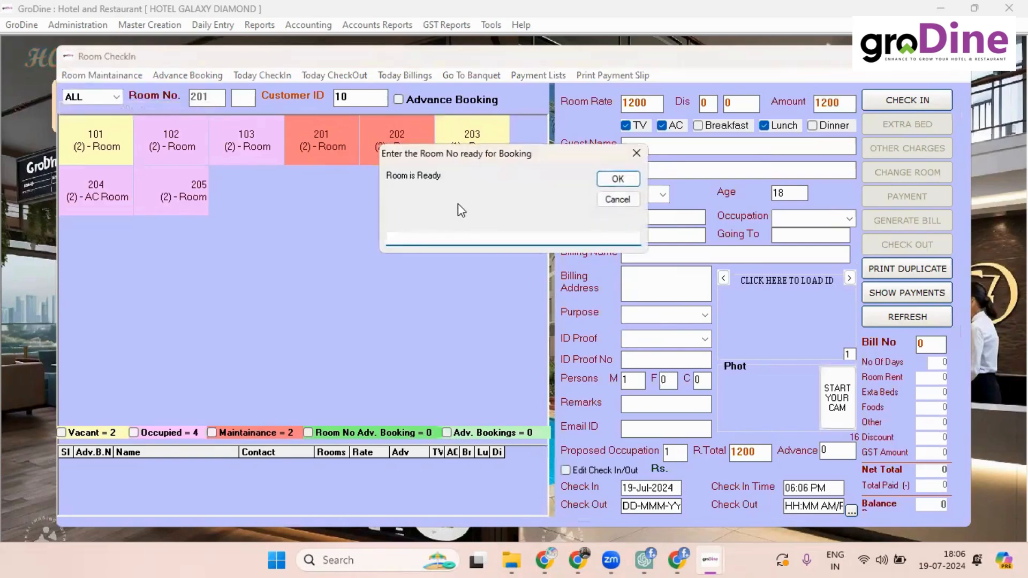
type("201")
key("Return")
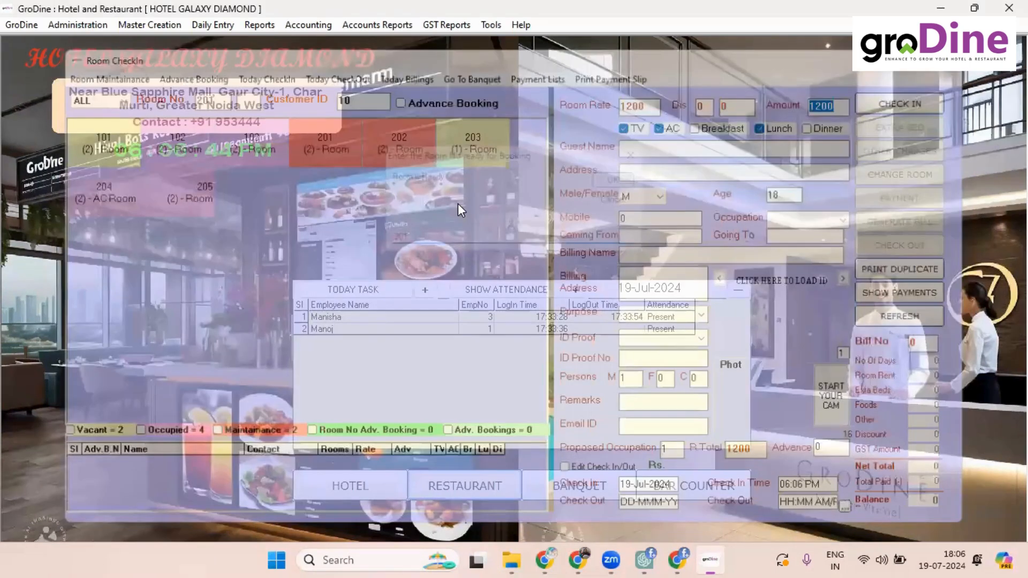
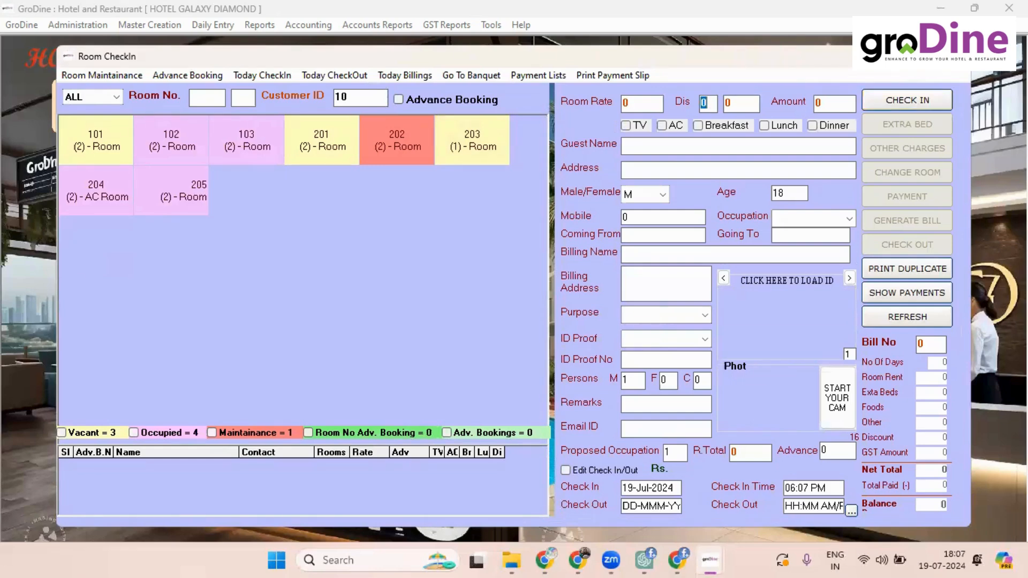
Step: Close Room CheckIn, go to restaurant Table Booking, and load table 3's order
left_click(954, 70)
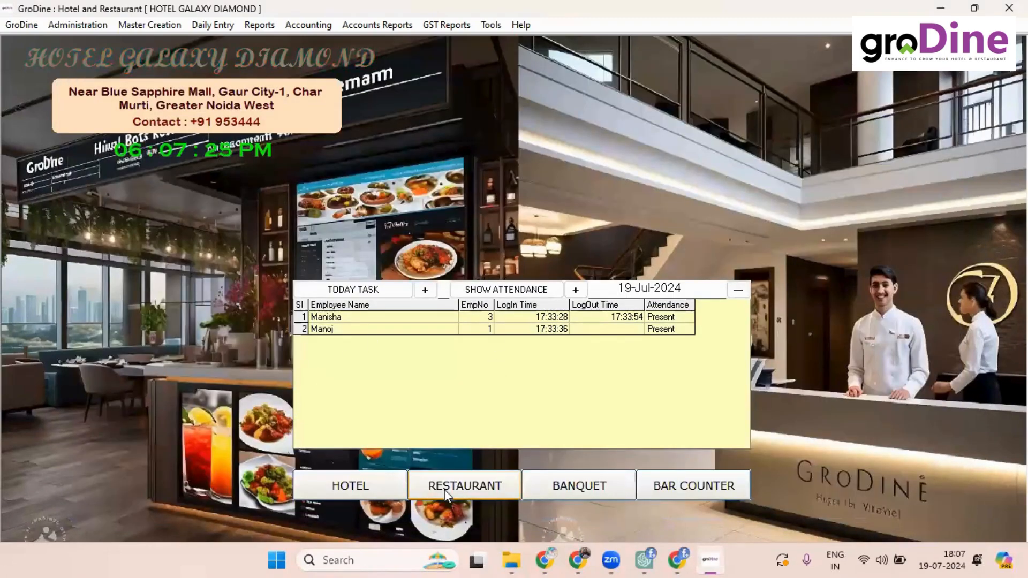
left_click(444, 489)
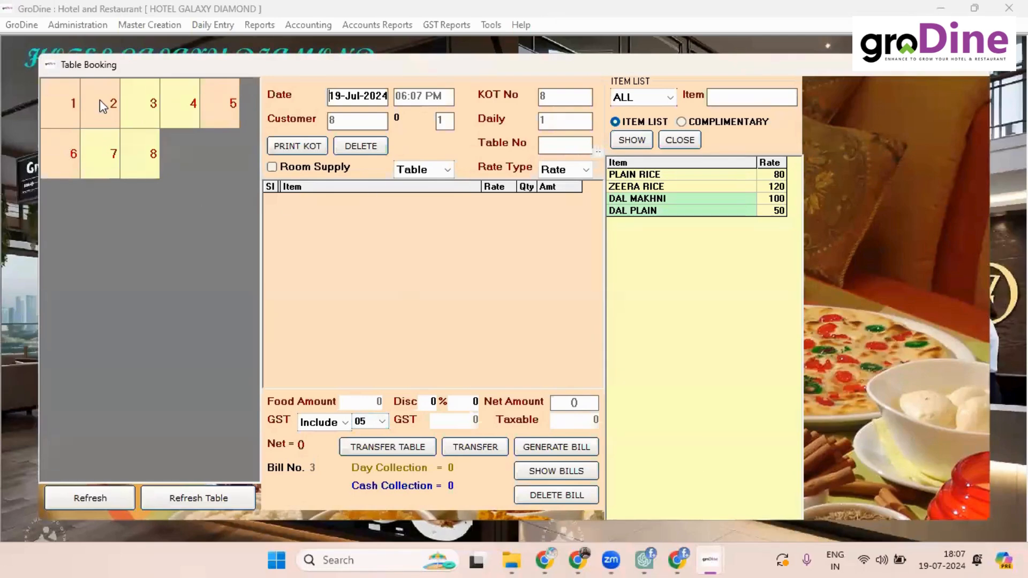
left_click(139, 98)
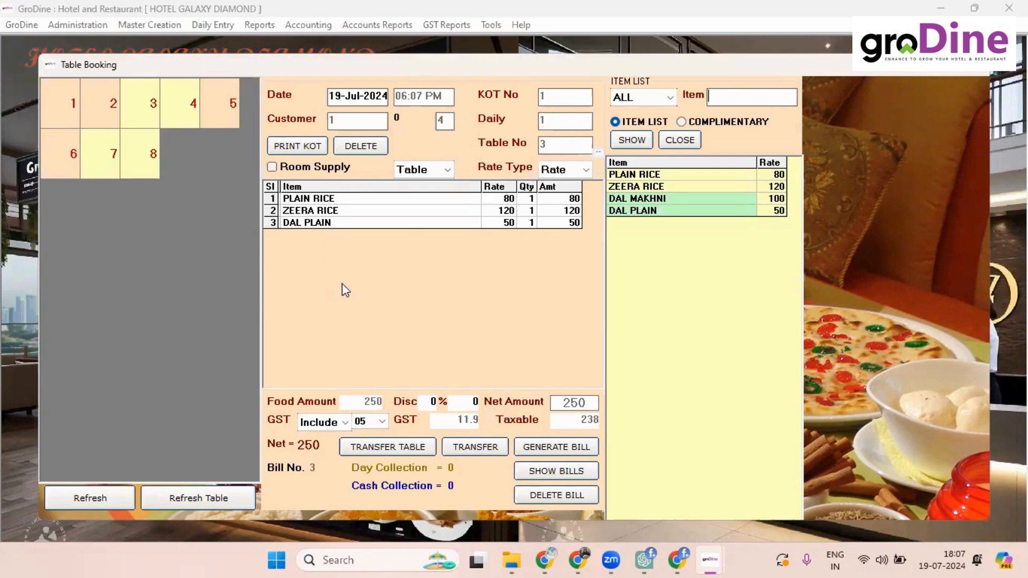
Step: Check the order types for table 3's 250 order, leaving it as Table
left_click(447, 170)
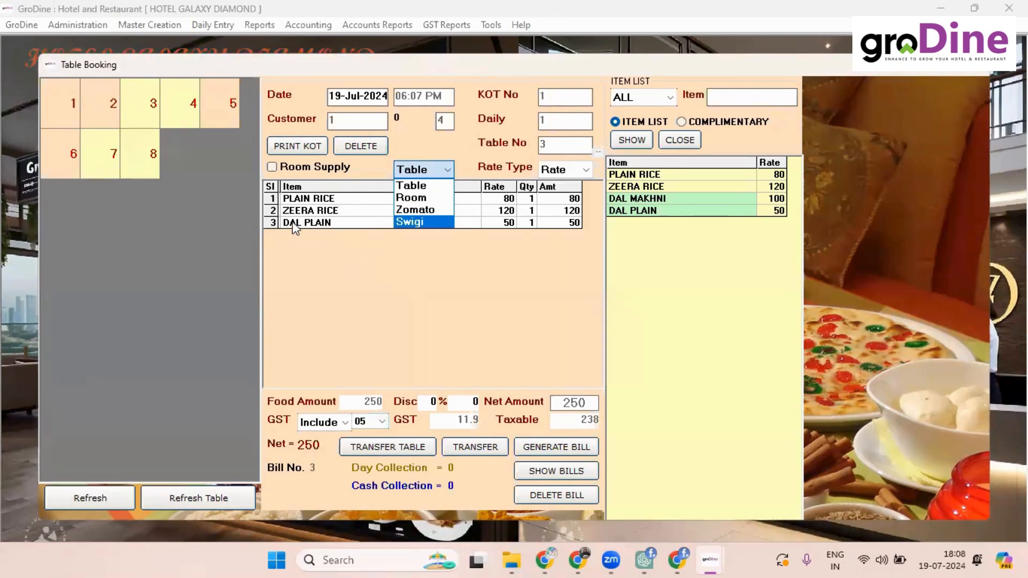
left_click(367, 299)
left_click(107, 99)
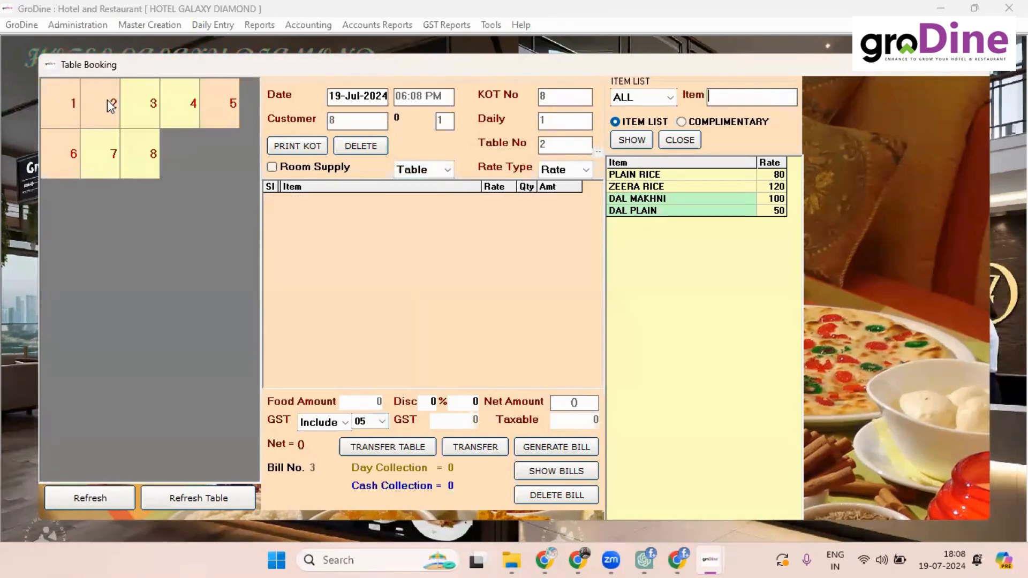
left_click(439, 169)
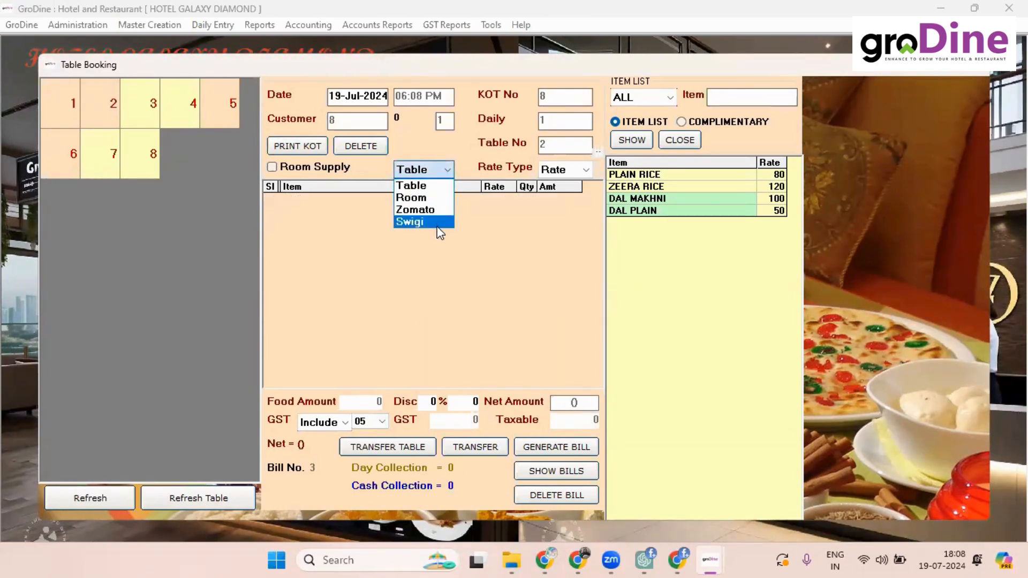
left_click(433, 208)
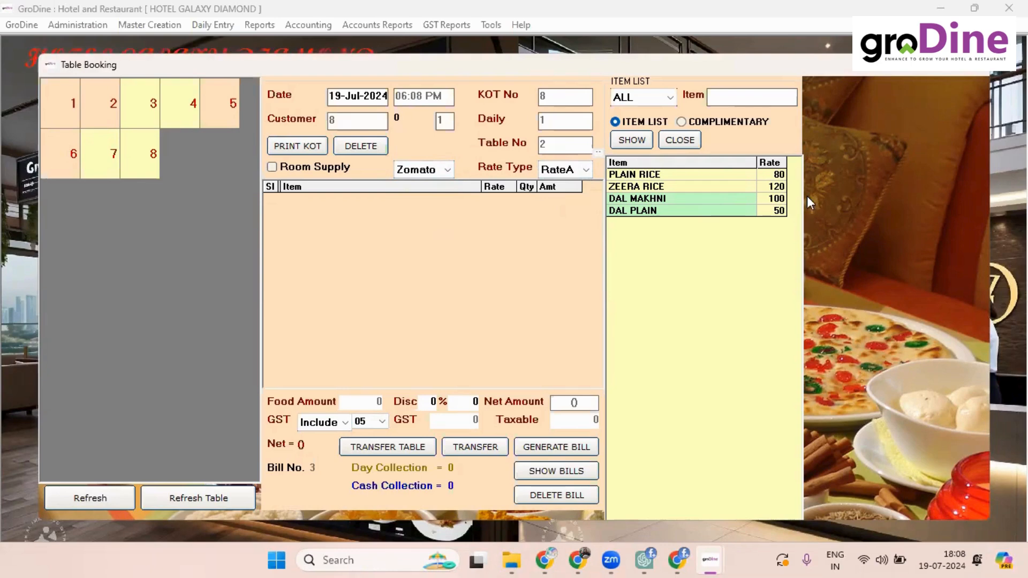
left_click(576, 173)
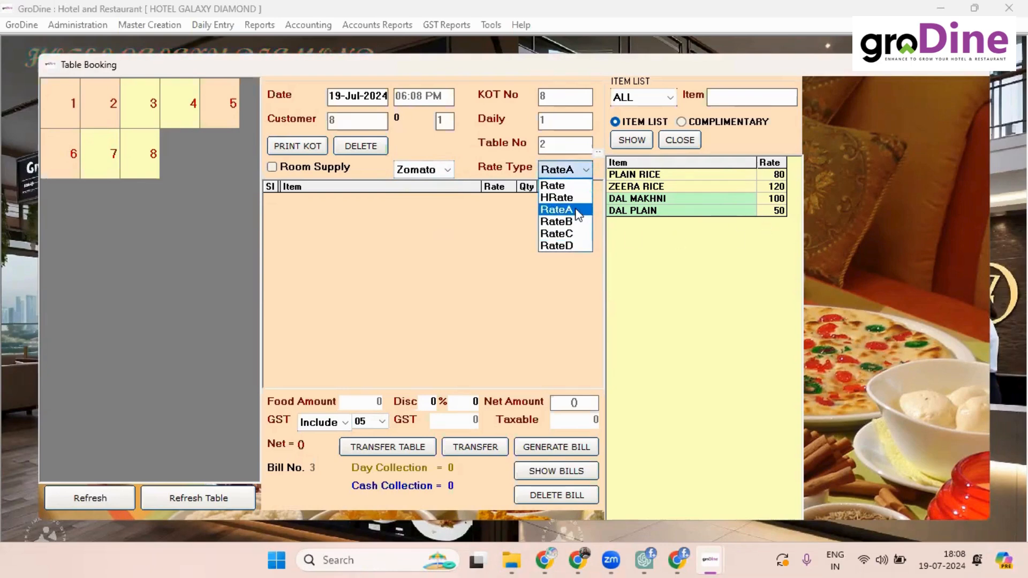
left_click(440, 182)
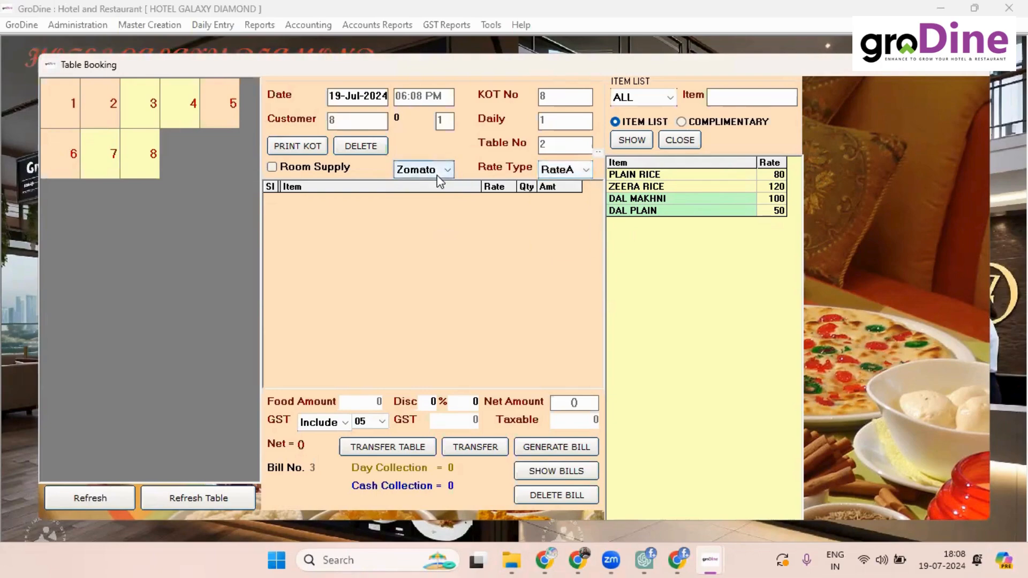
left_click(439, 176)
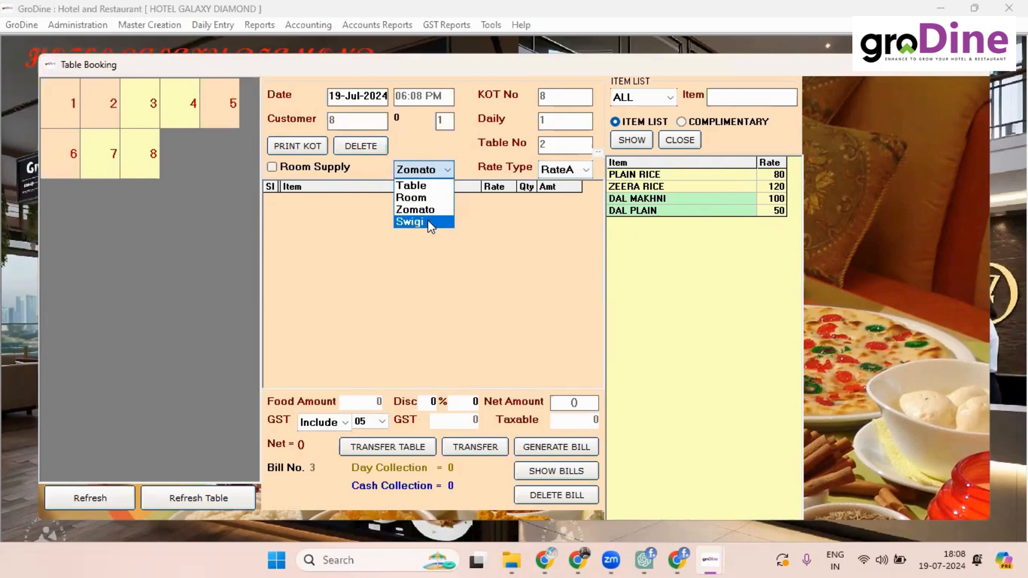
left_click(429, 221)
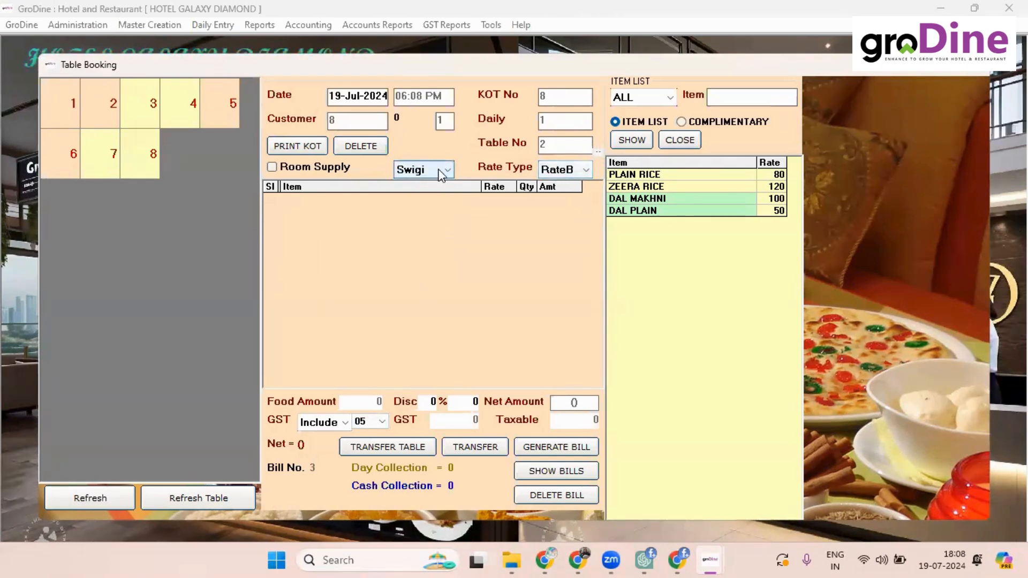
left_click(416, 169)
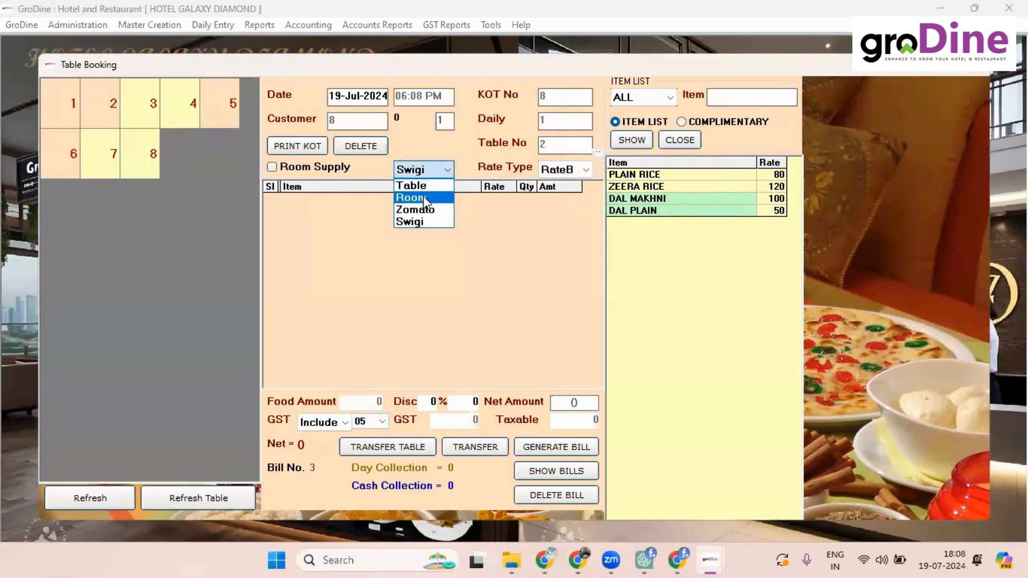
left_click(424, 198)
left_click(426, 171)
left_click(426, 185)
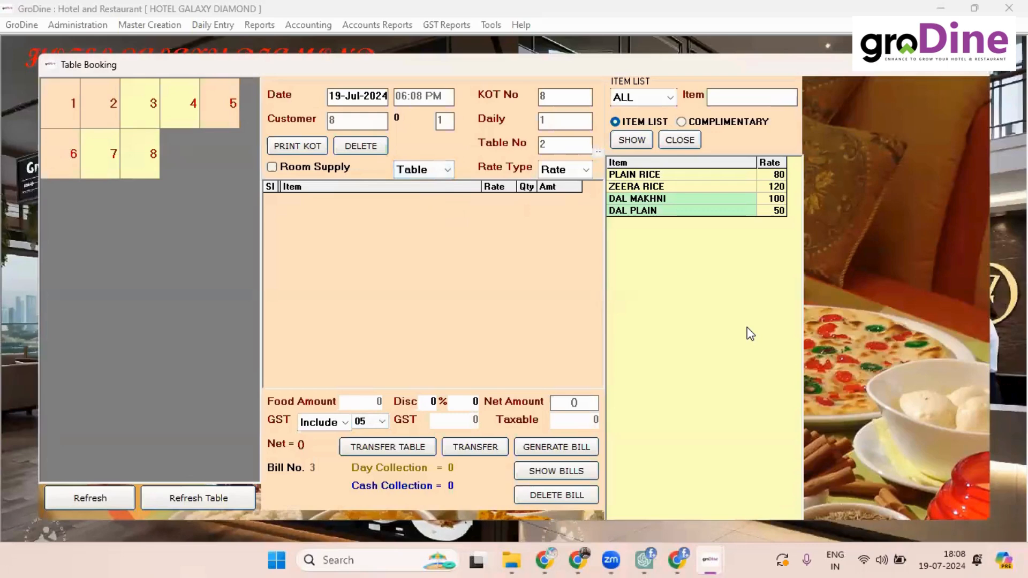
left_click(137, 106)
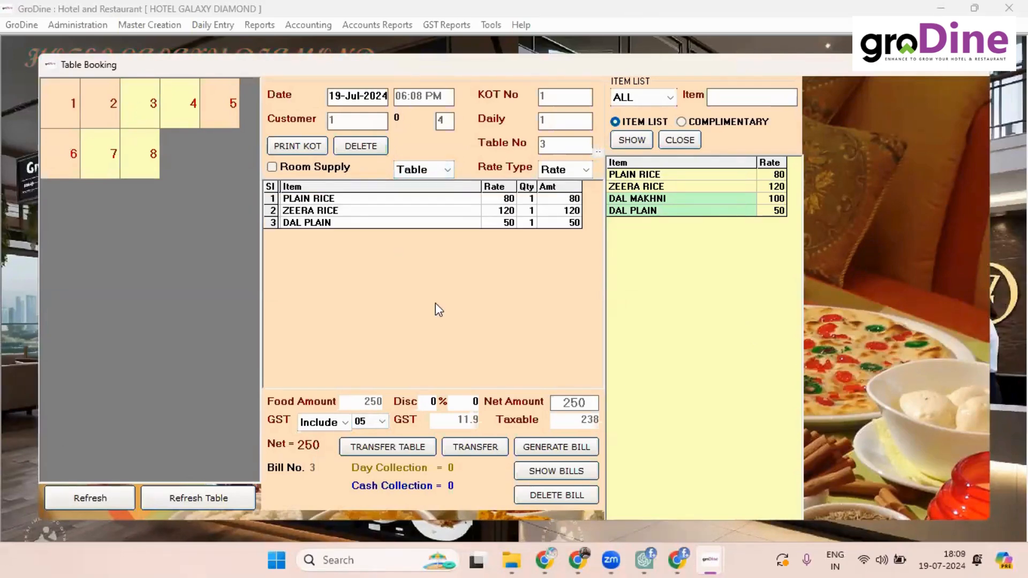
Step: Preview KOT 1 for all three of table 3's items, then add Dal Plain
left_click(308, 150)
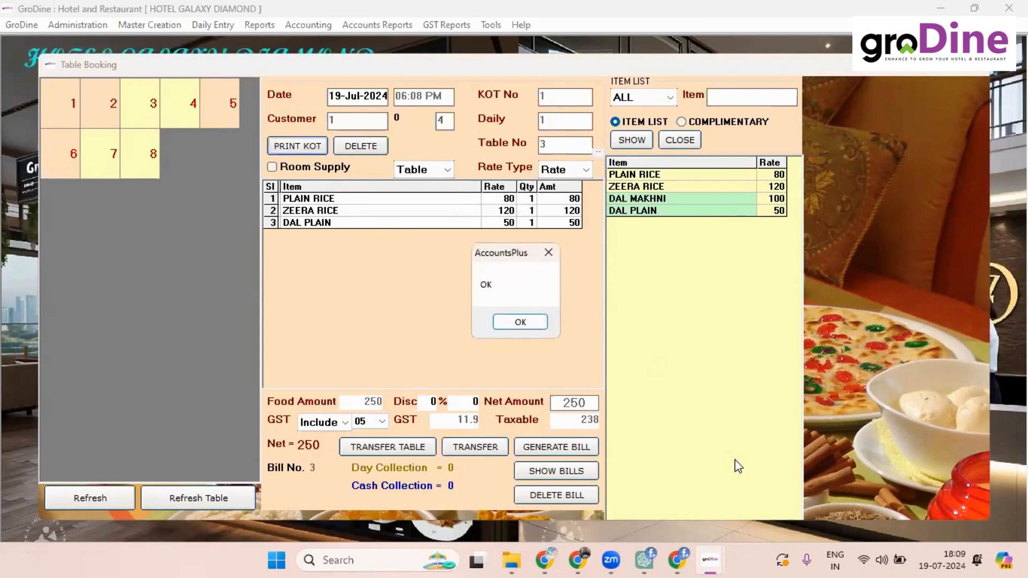
left_click(537, 326)
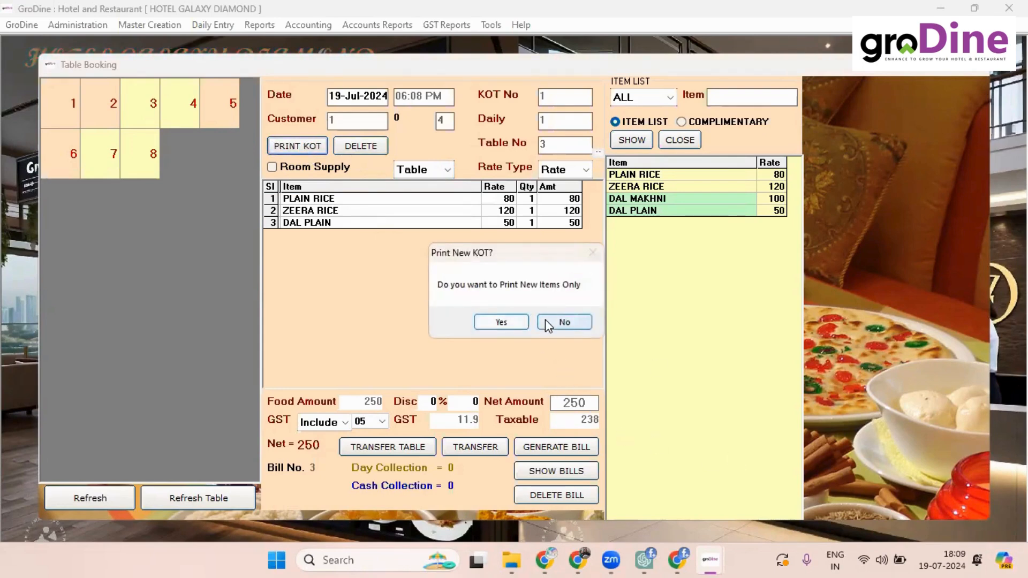
left_click(544, 324)
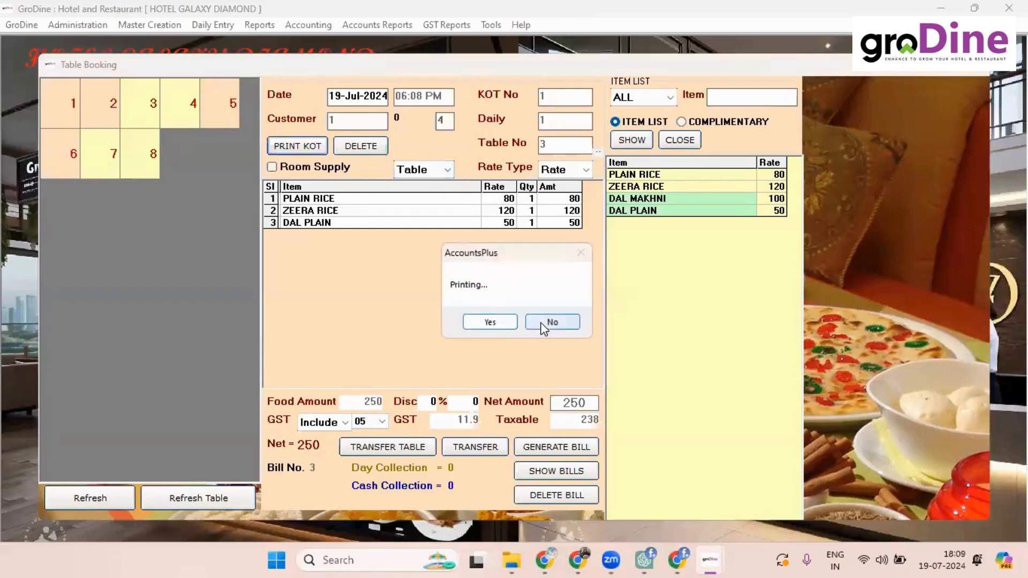
left_click(547, 322)
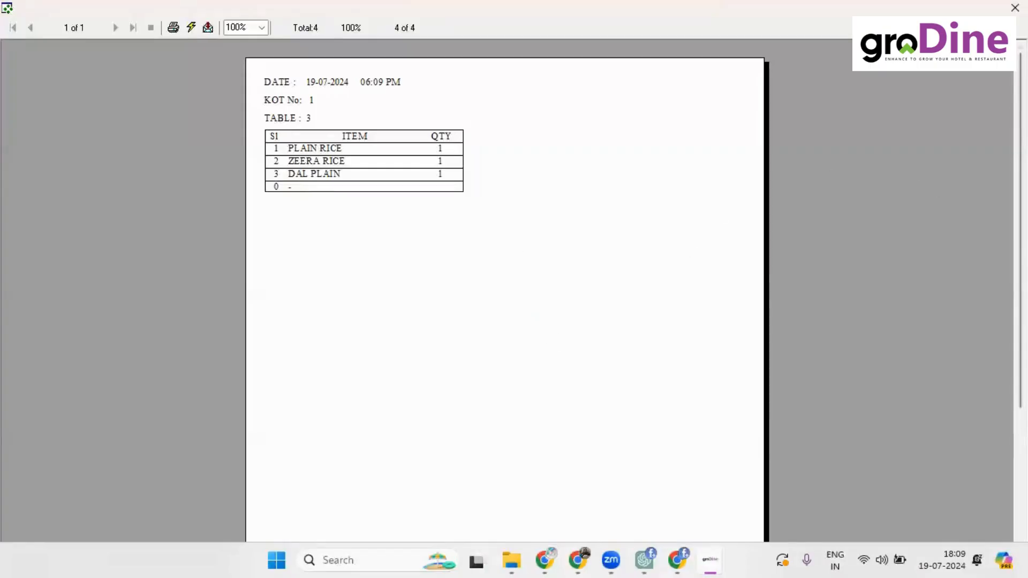
left_click(1014, 8)
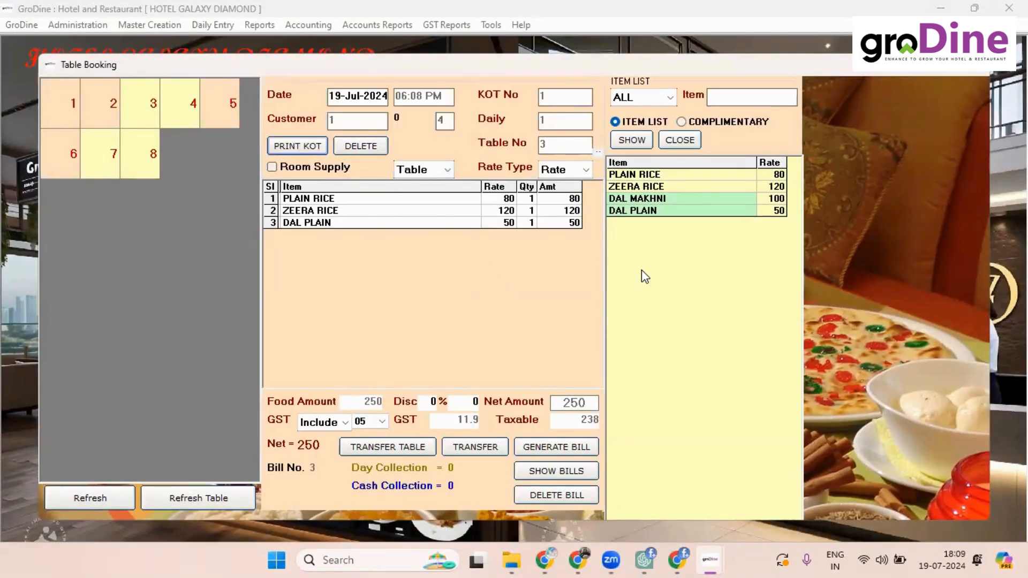
double_click(653, 210)
Step: Add one Dal Plain at rate 50, bringing table 3's order to 300
left_click(490, 325)
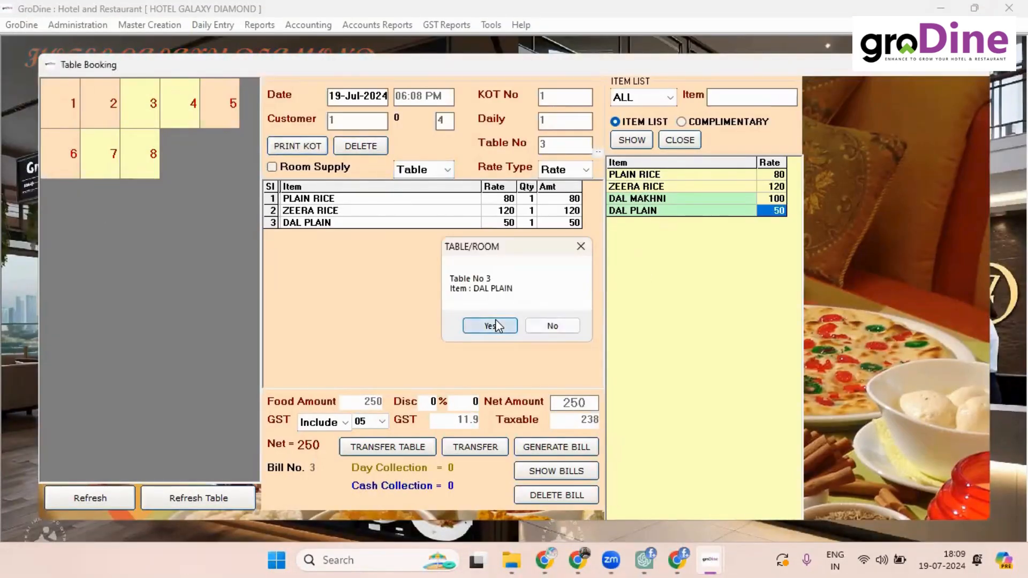
left_click(623, 179)
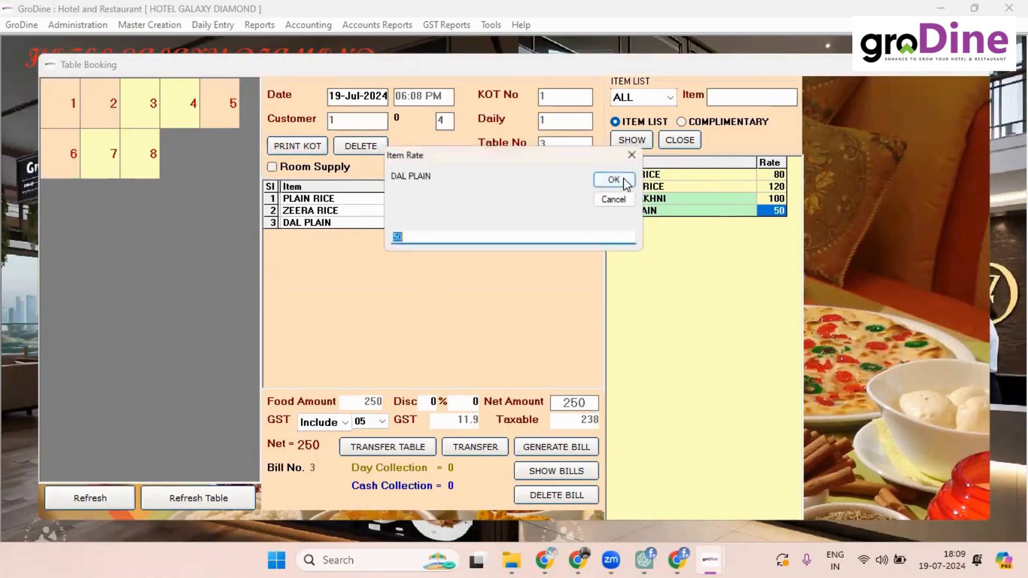
left_click(623, 180)
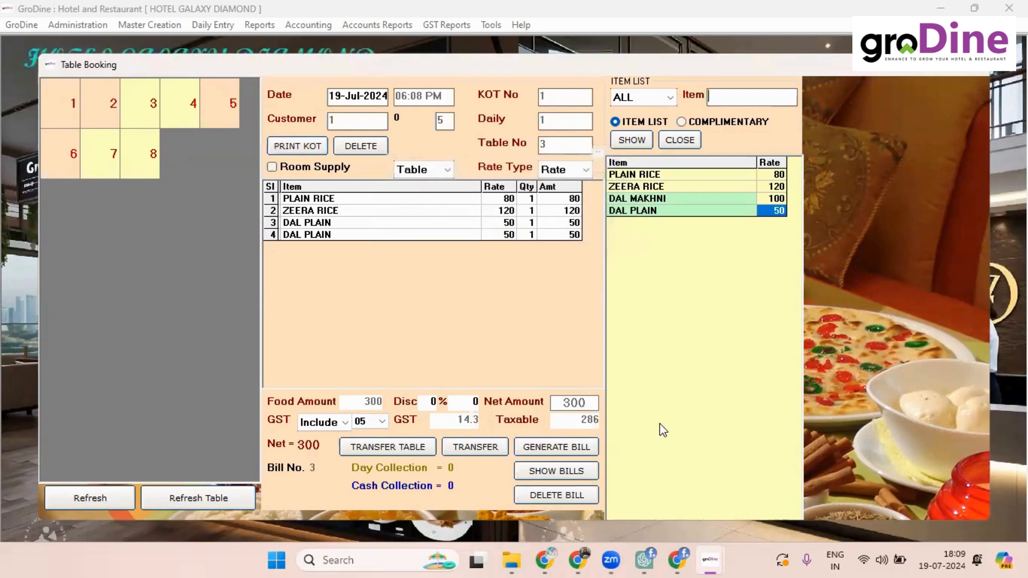
Step: Print a kitchen ticket for only the newly added Dal Plain
left_click(282, 150)
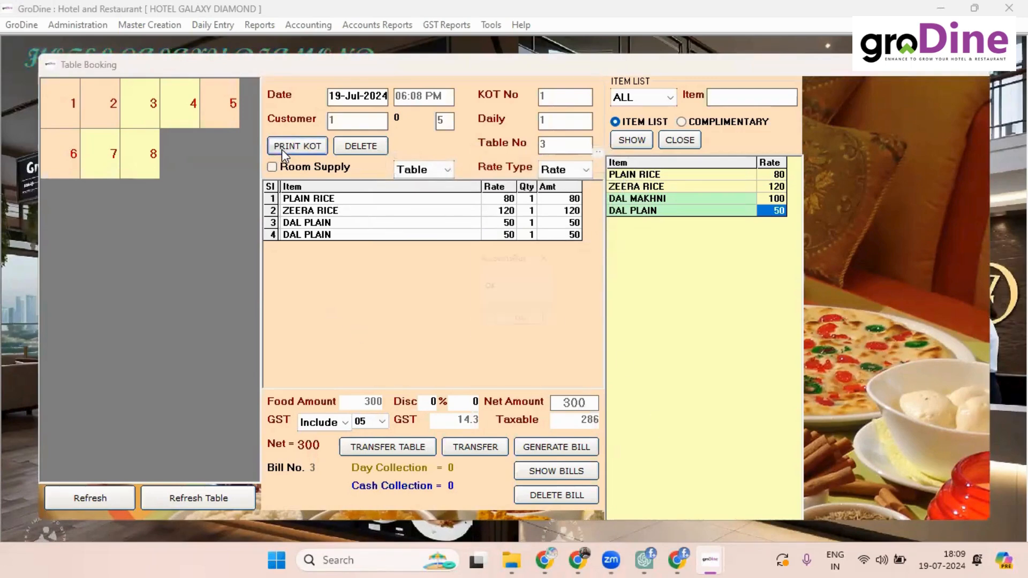
left_click(503, 321)
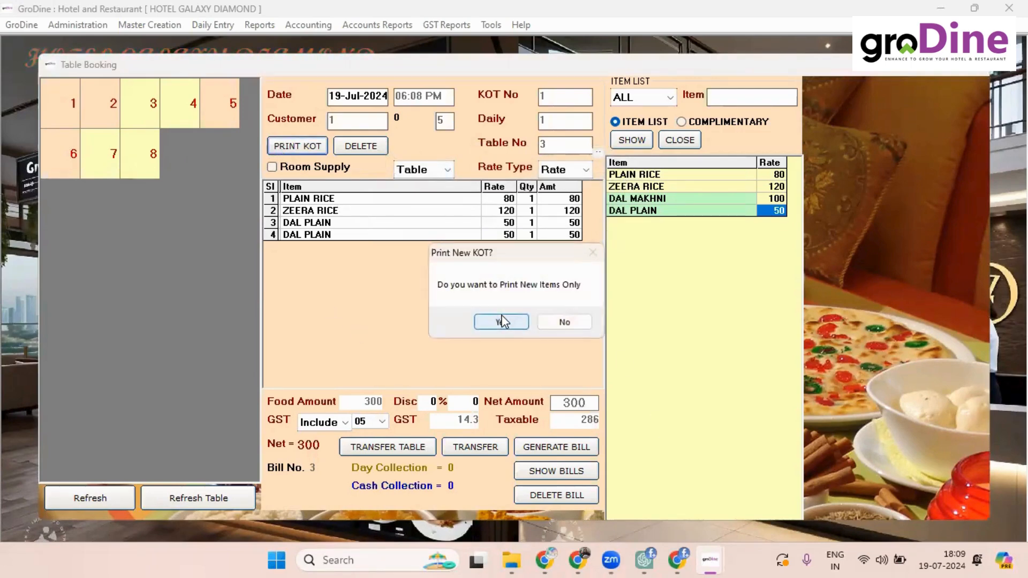
left_click(501, 322)
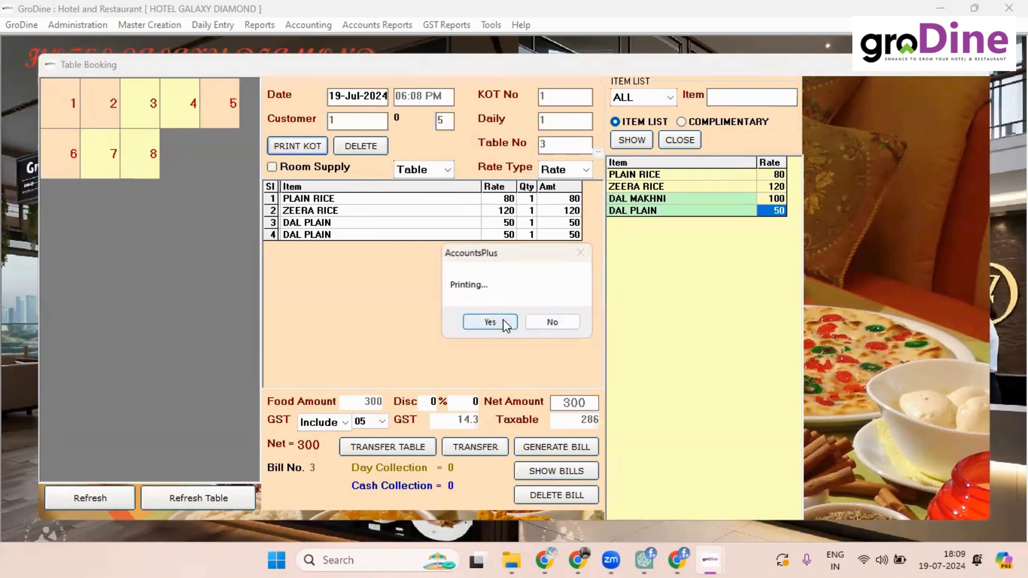
left_click(504, 322)
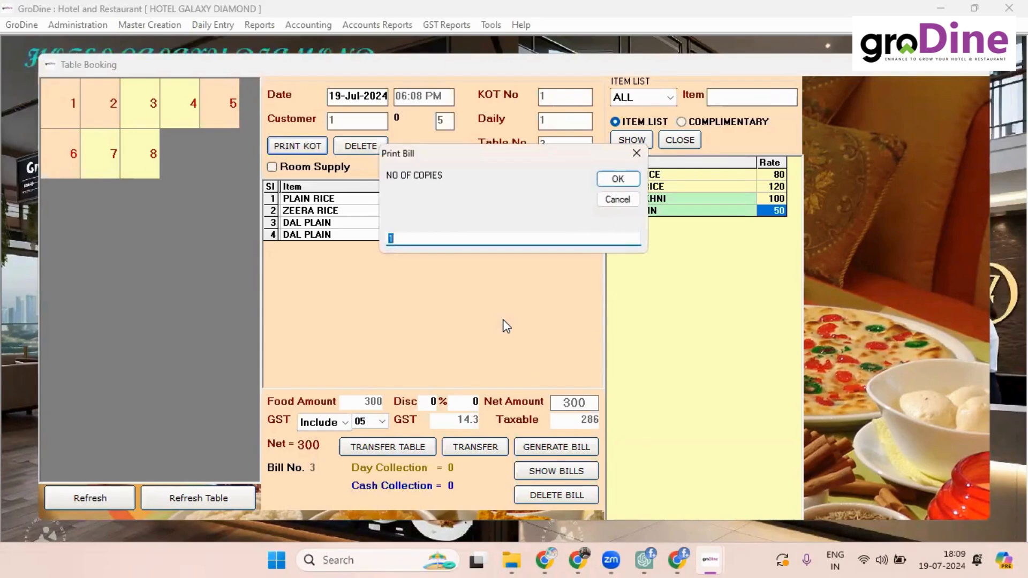
Step: Print table 3's bill without saving a PDF, then generate the bill
left_click(618, 178)
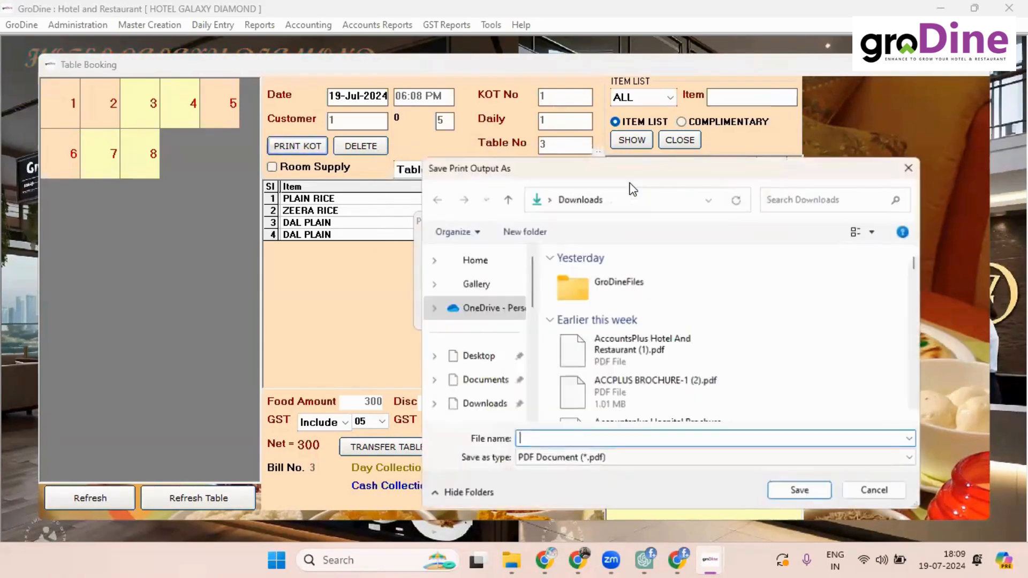
left_click(877, 491)
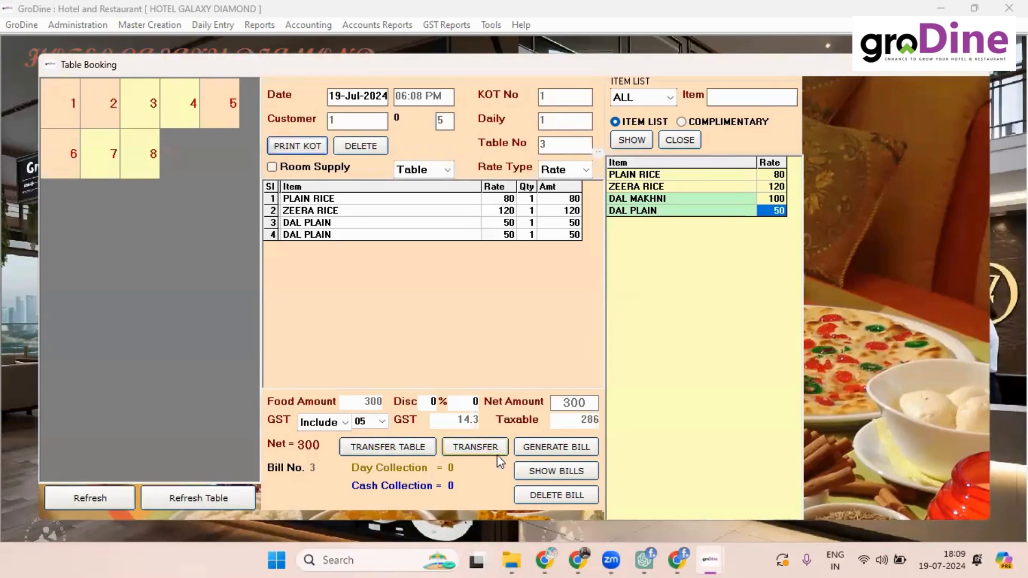
left_click(570, 454)
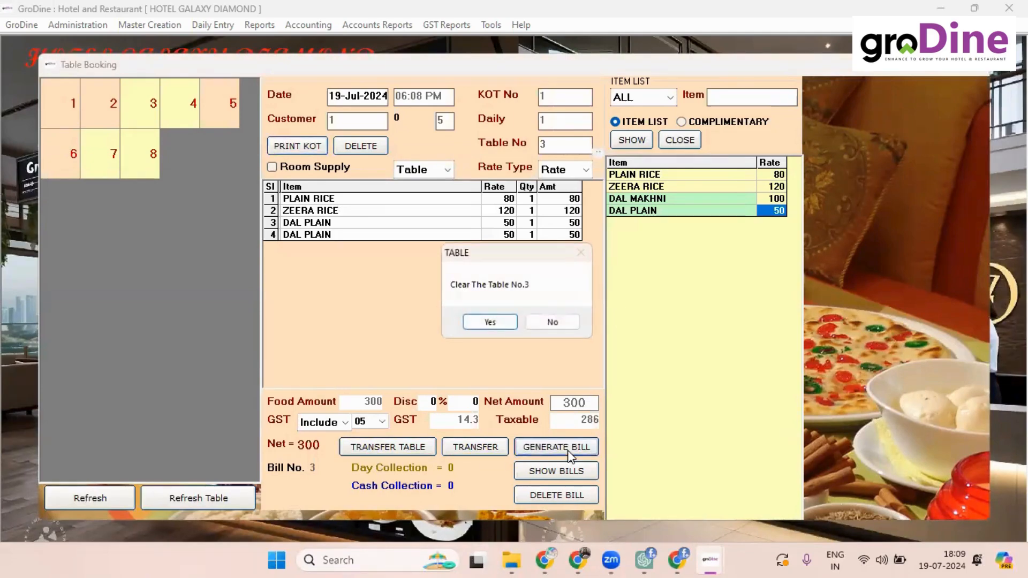
Step: Clear table 3 with 300 cash received, enter the customer's mobile number, and skip printing
left_click(491, 321)
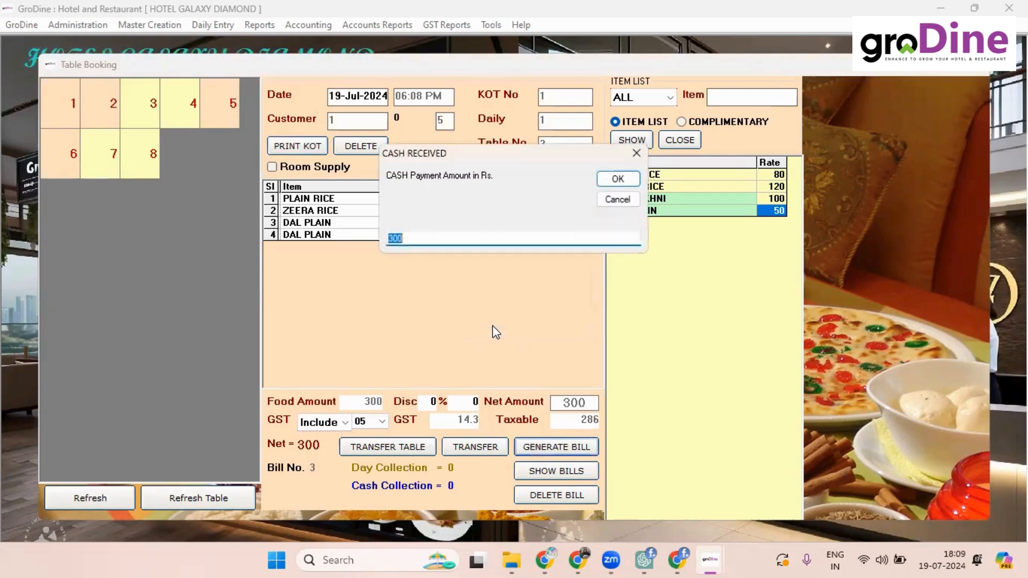
key("Return")
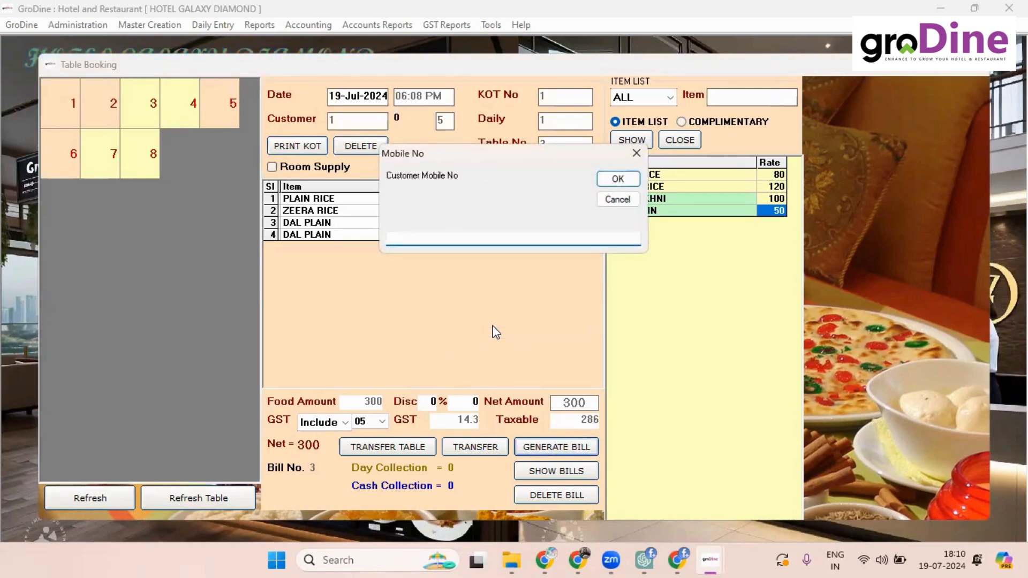
type("88888888888")
key("Return")
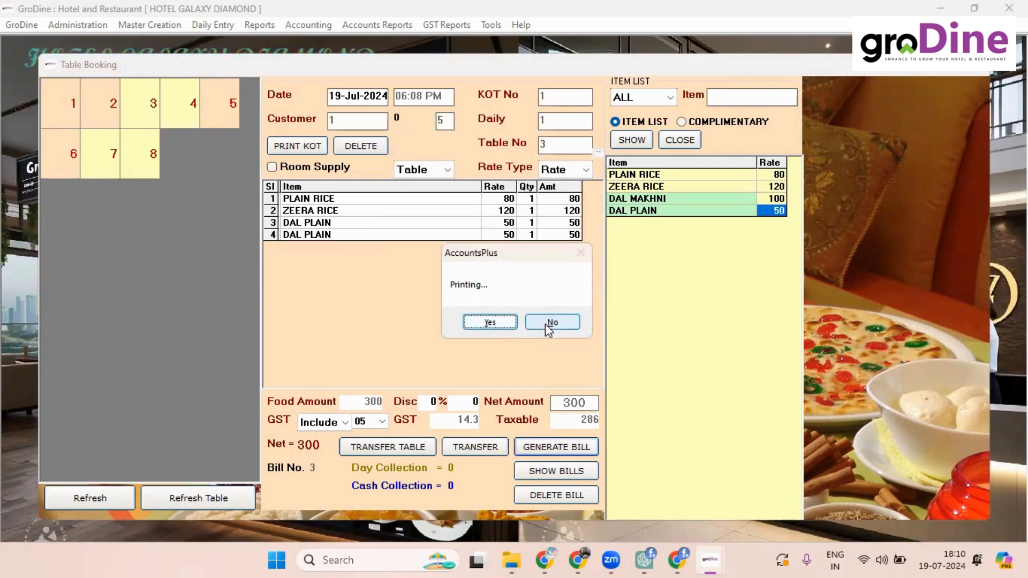
left_click(545, 323)
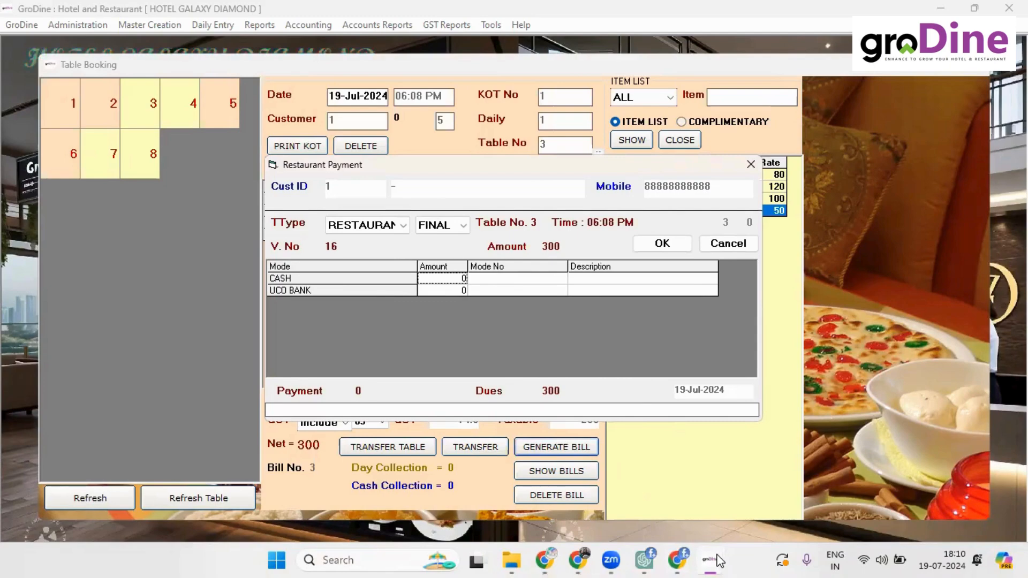
Step: Settle table 3's voucher 16 with 300 in the CASH amount and close the slip options
mouse_move(711, 560)
left_click(872, 490)
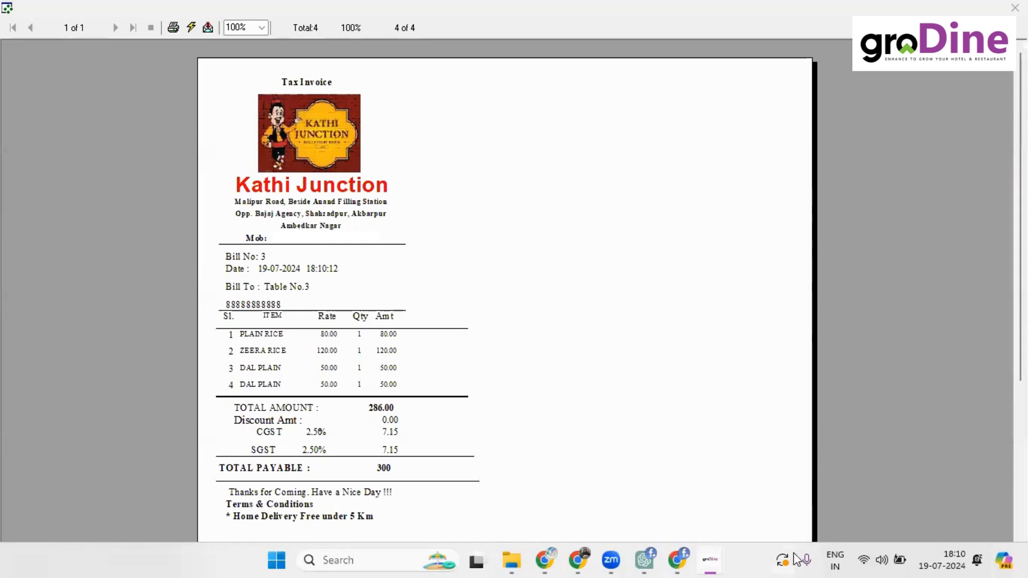
mouse_move(717, 561)
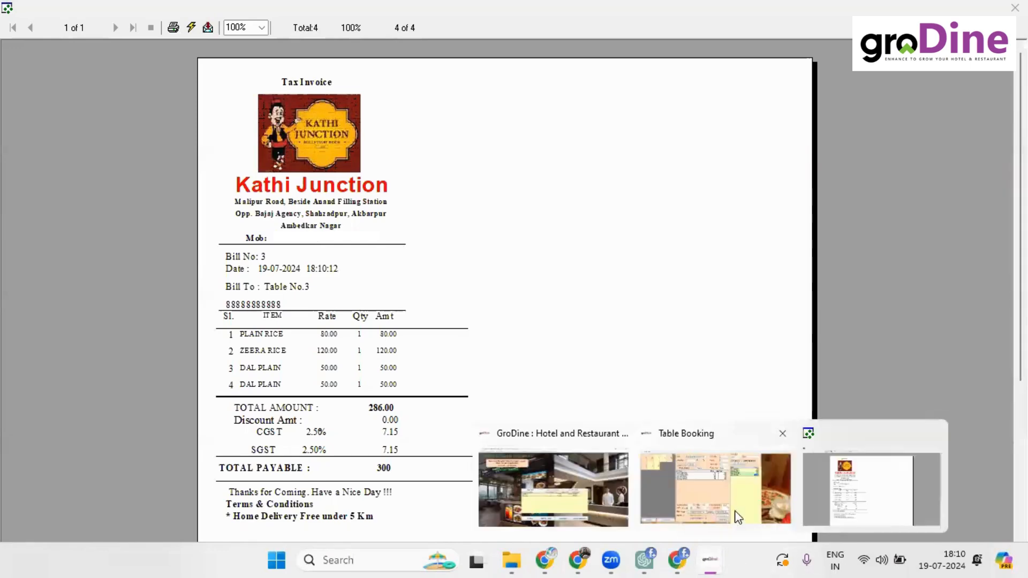
left_click(723, 492)
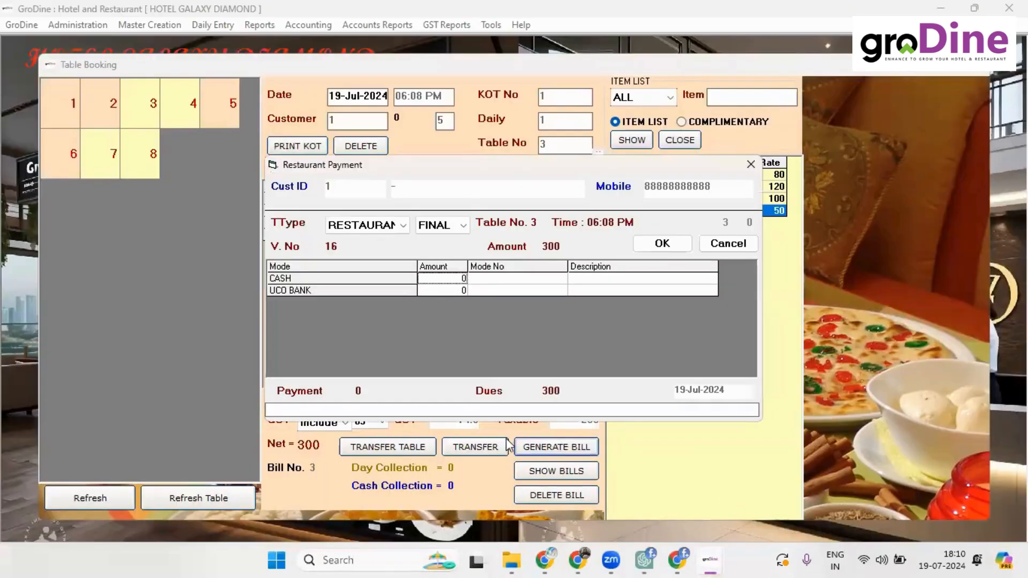
left_click(429, 284)
type("3000")
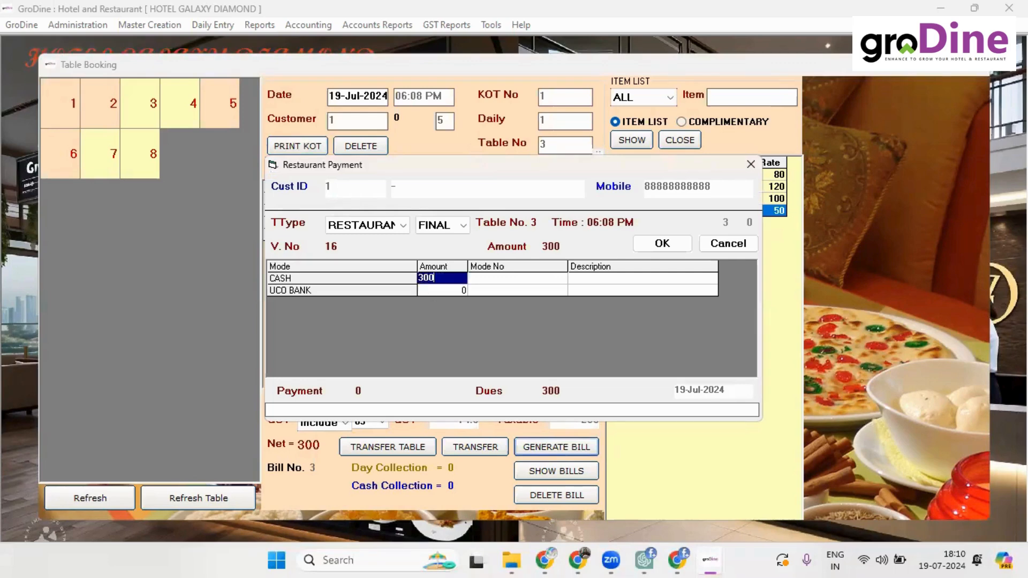
key("Return")
key("Return")
key("Return")
key("Return")
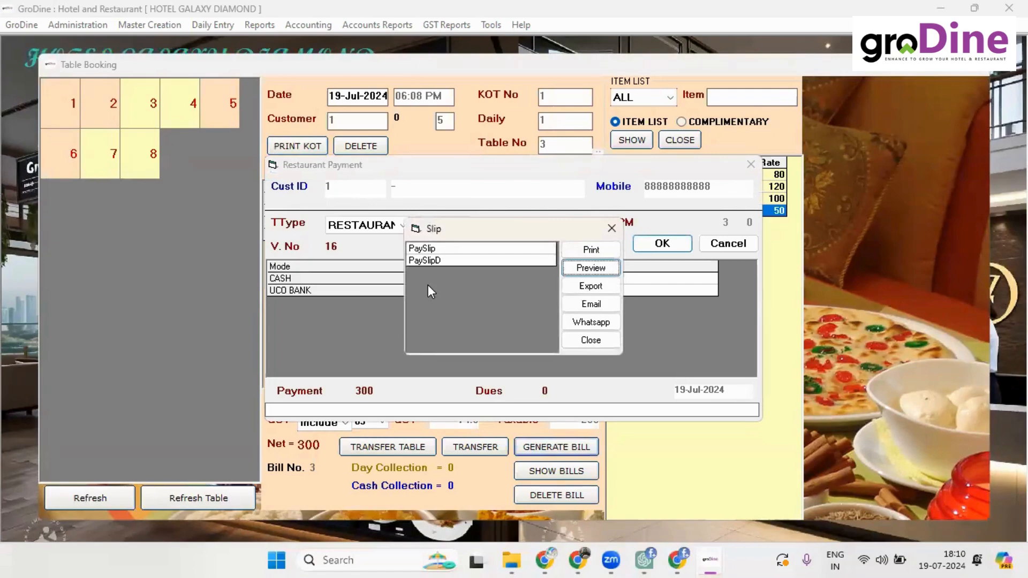
left_click(585, 343)
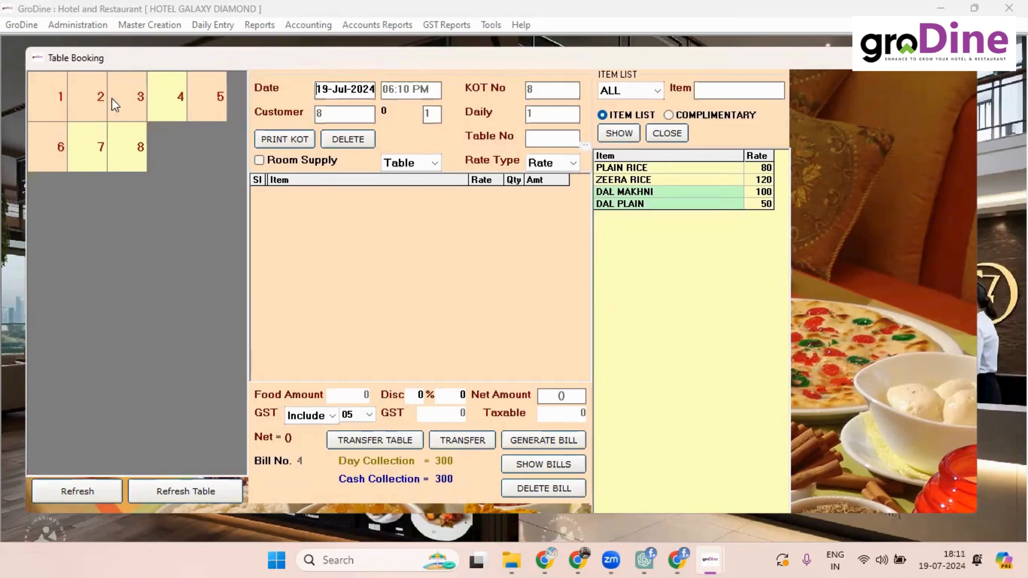
Step: Generate table 4's 180 bill, clearing the table with no mobile number and no printout
left_click(163, 103)
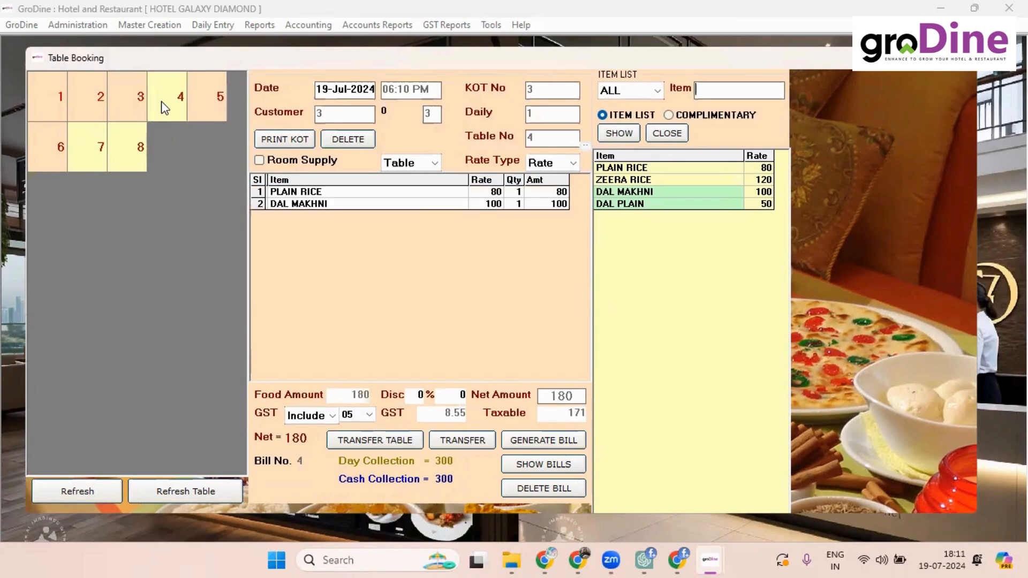
left_click(537, 445)
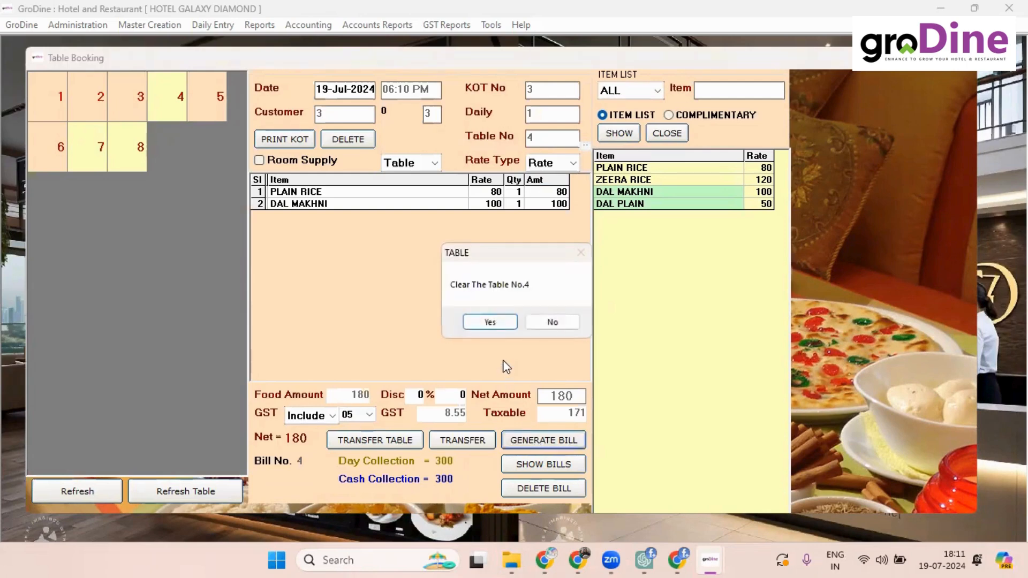
left_click(496, 321)
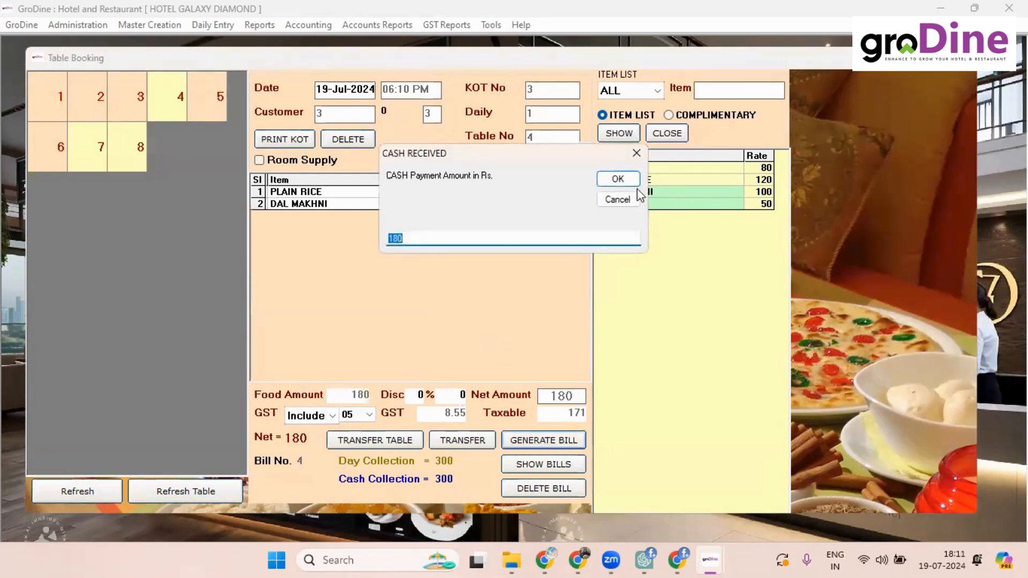
left_click(617, 179)
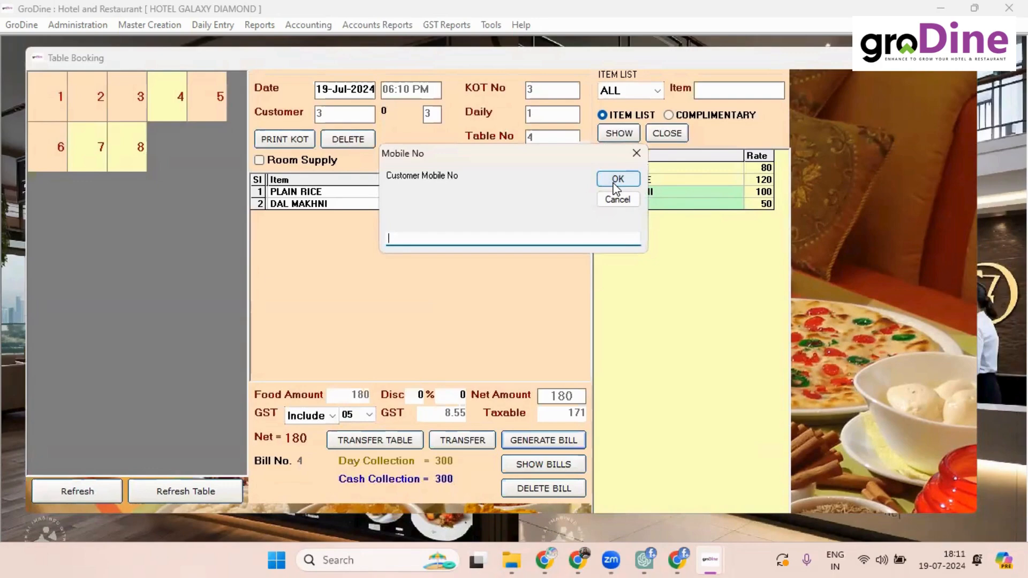
left_click(616, 182)
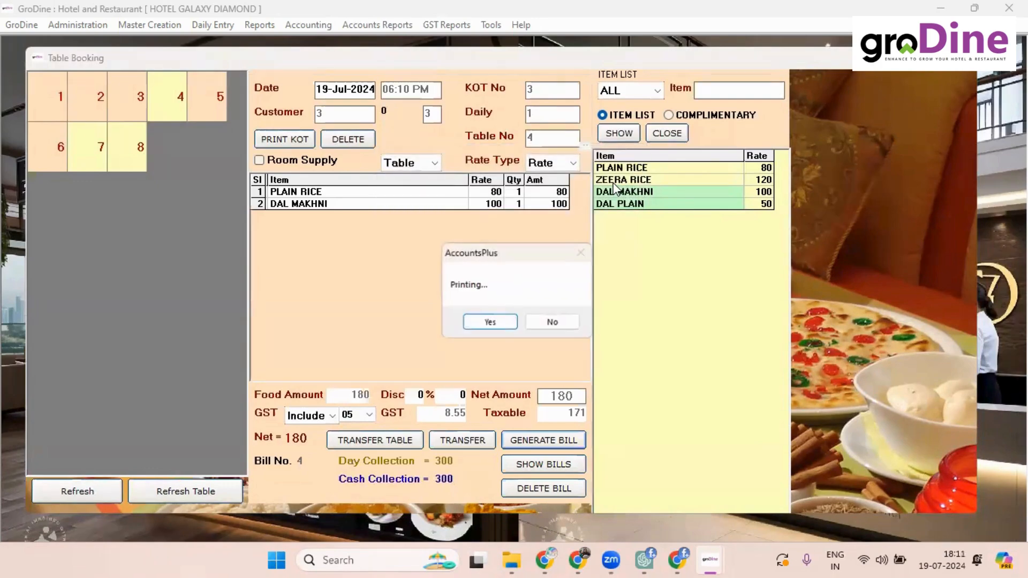
left_click(552, 322)
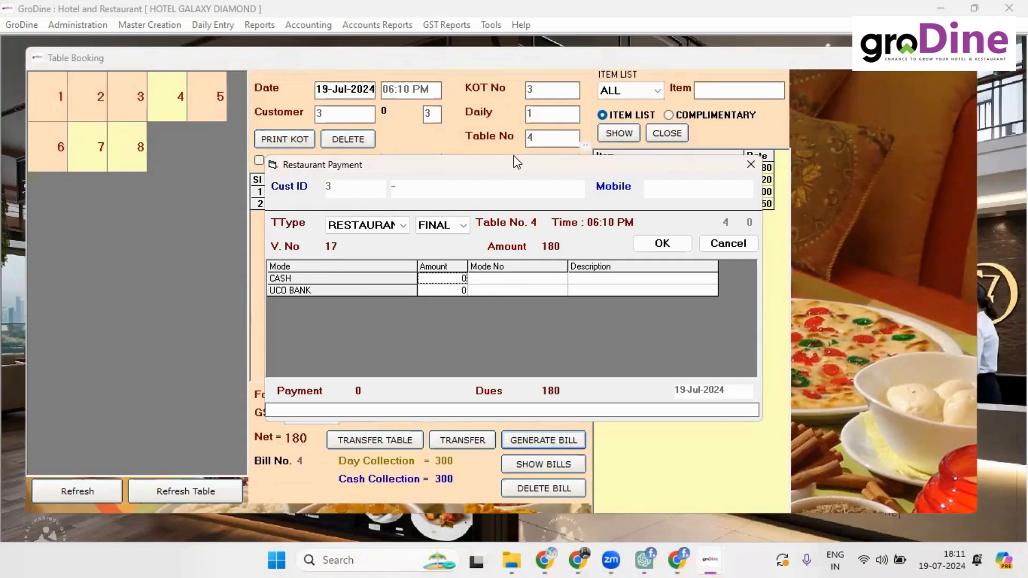
Step: Pay table 4's 180 bill through UCO BANK, then close the slip options and Table Booking
left_click_drag(513, 164, 532, 104)
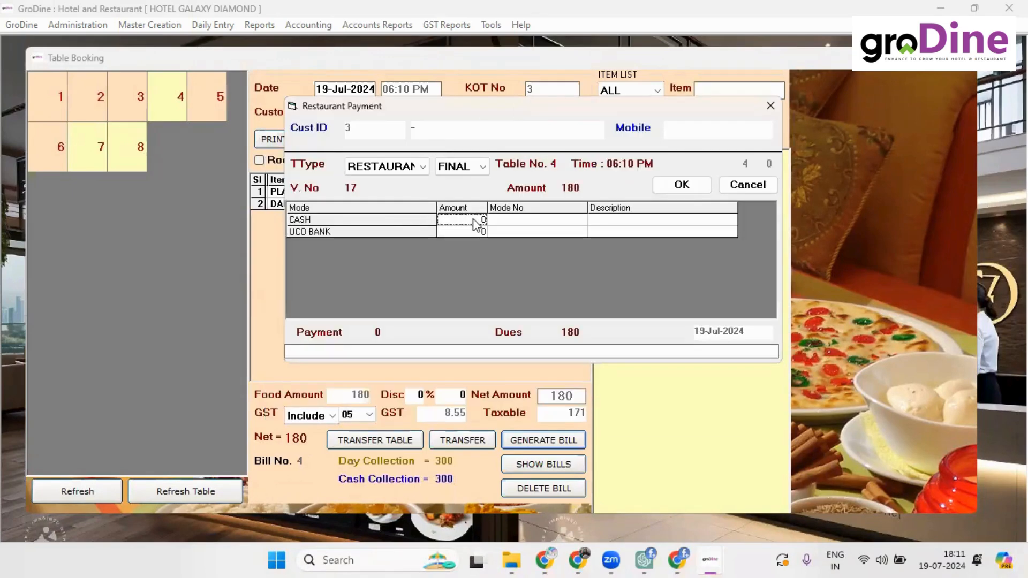
left_click(464, 232)
type("180")
key("Return")
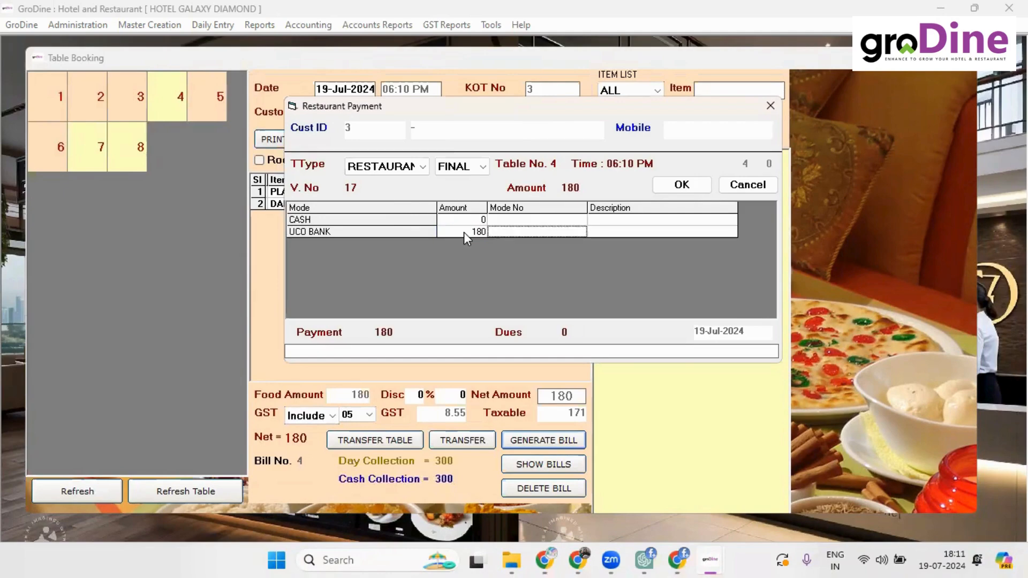
key("Return")
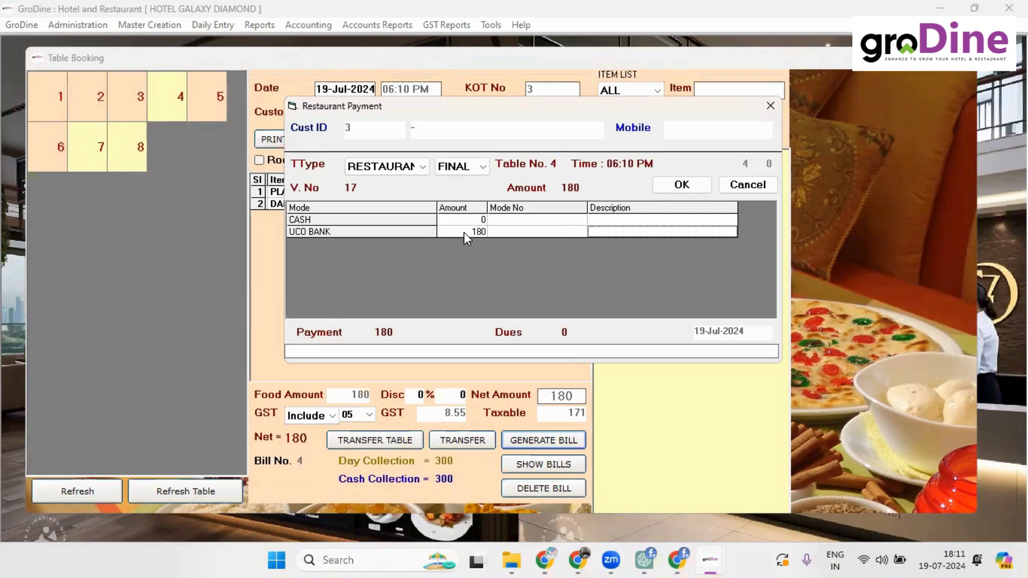
key("Return")
key("Return")
key("Return")
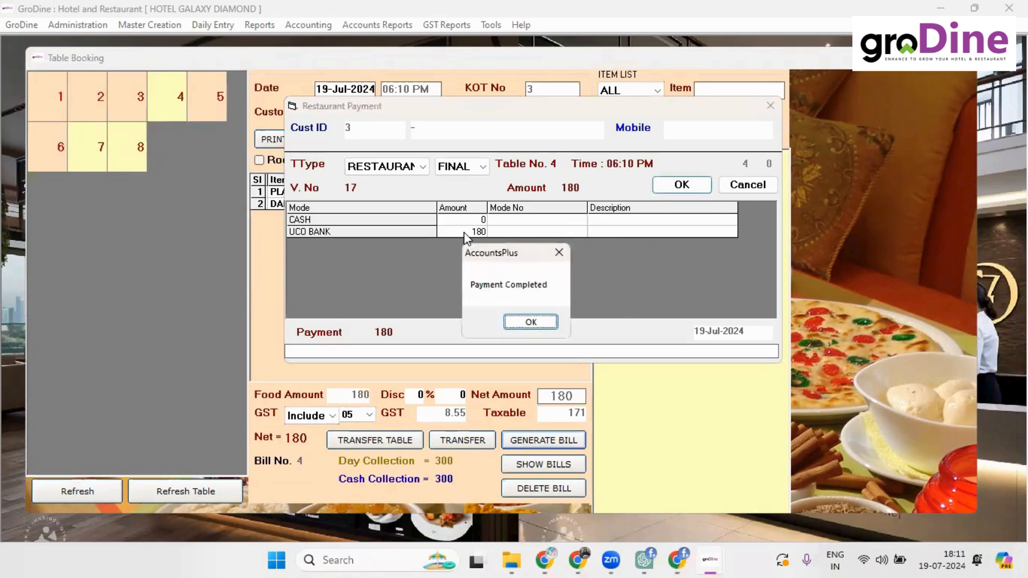
key("Return")
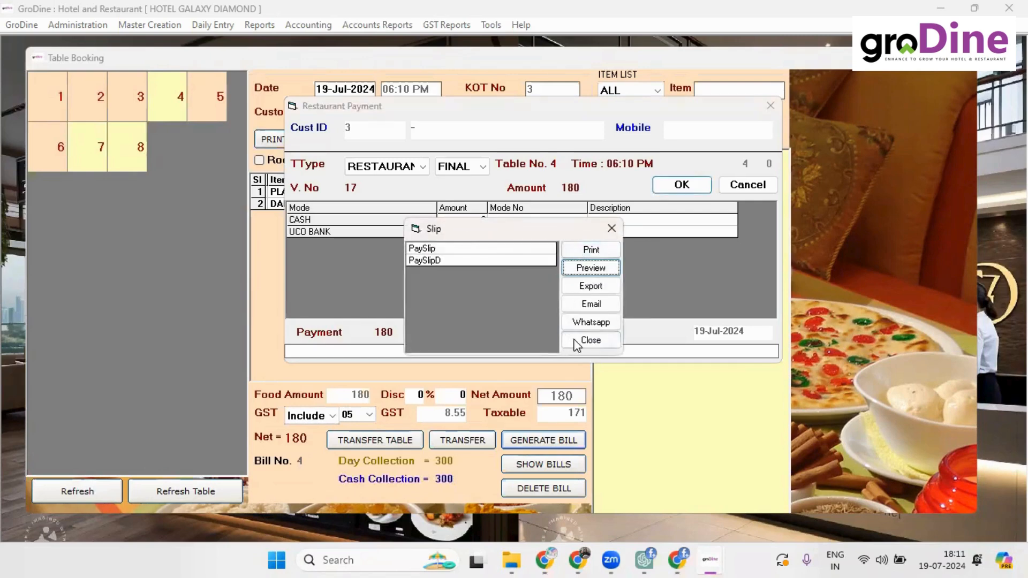
left_click(579, 339)
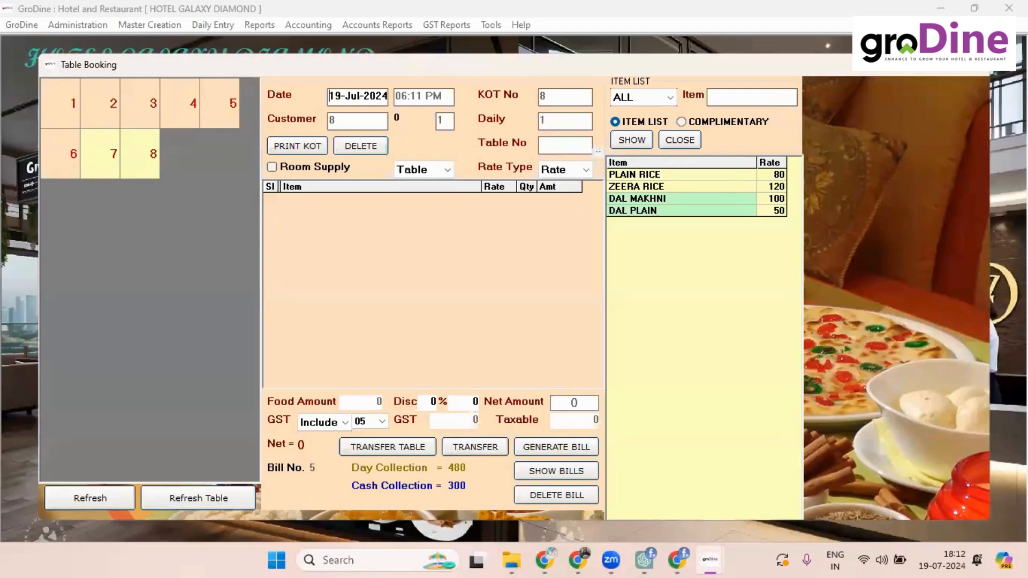
left_click(974, 64)
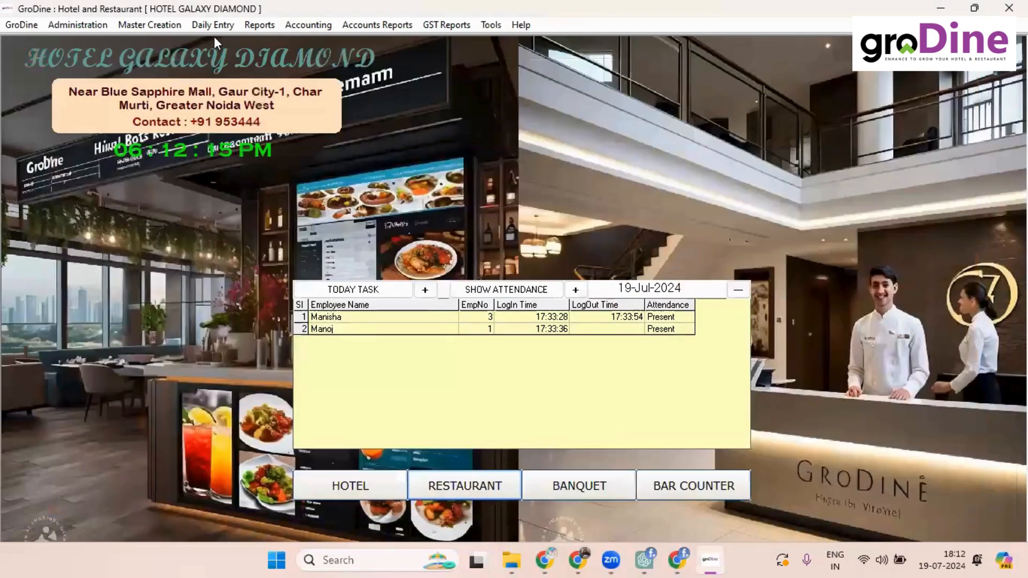
Step: Browse the food item list in the Food Creation Master, then move to Daily Consumption
left_click(216, 25)
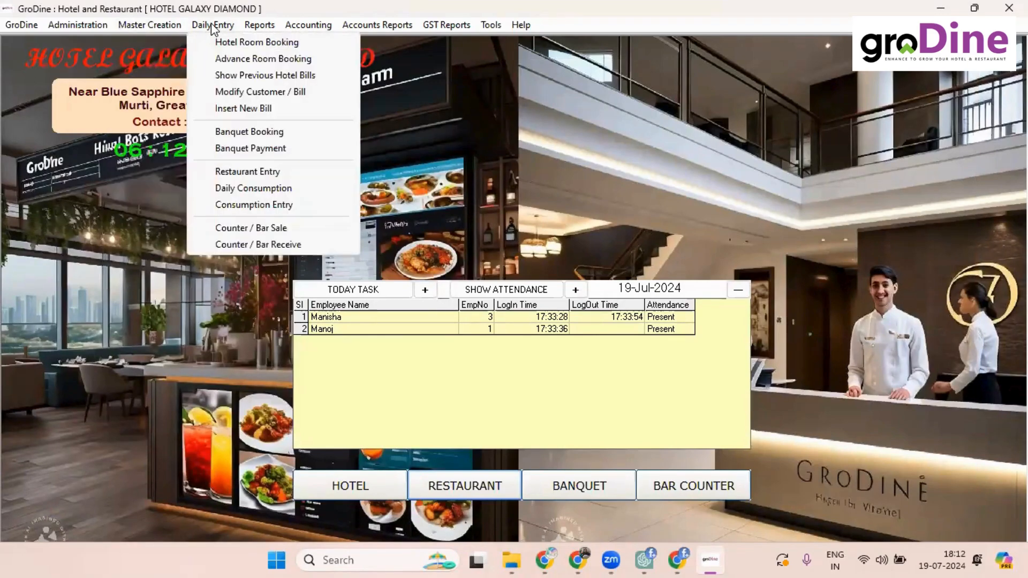
mouse_move(167, 27)
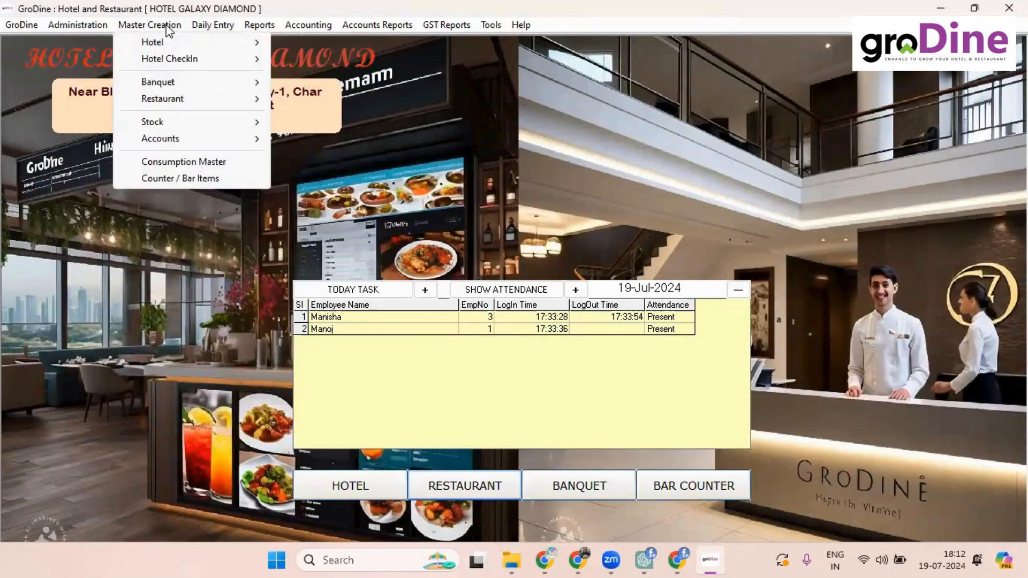
left_click(200, 163)
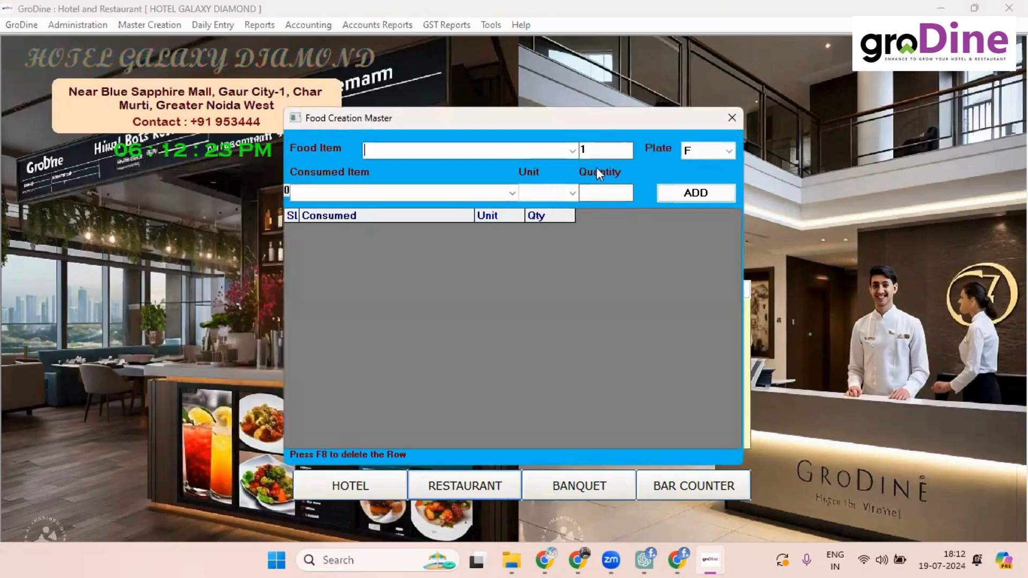
left_click(571, 151)
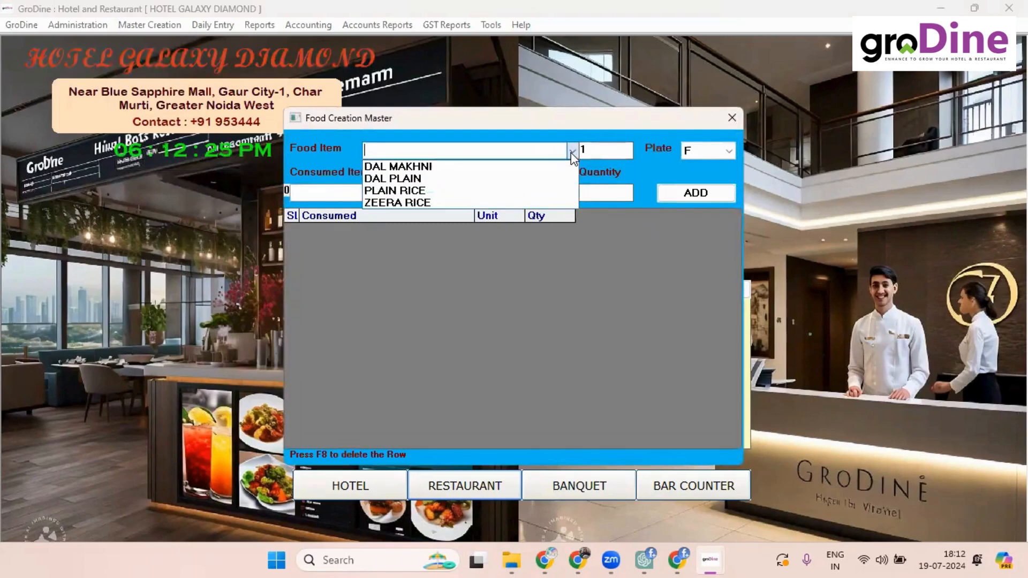
left_click(571, 152)
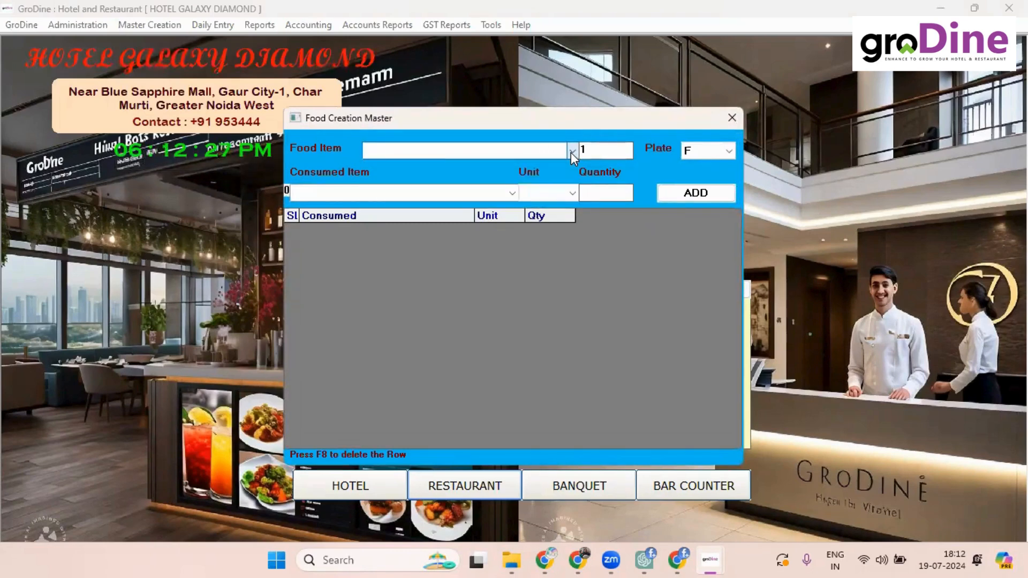
left_click(732, 117)
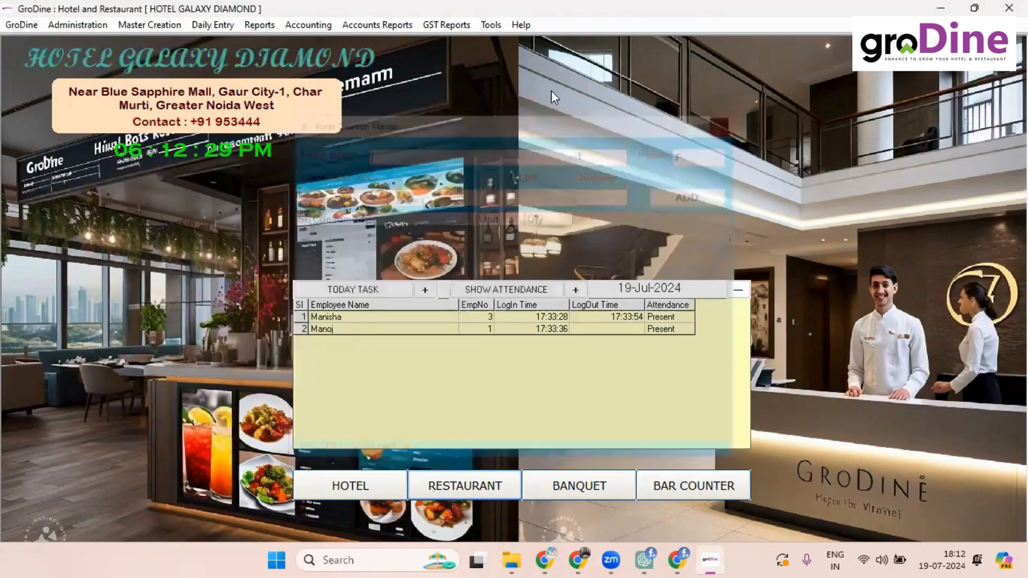
left_click(209, 24)
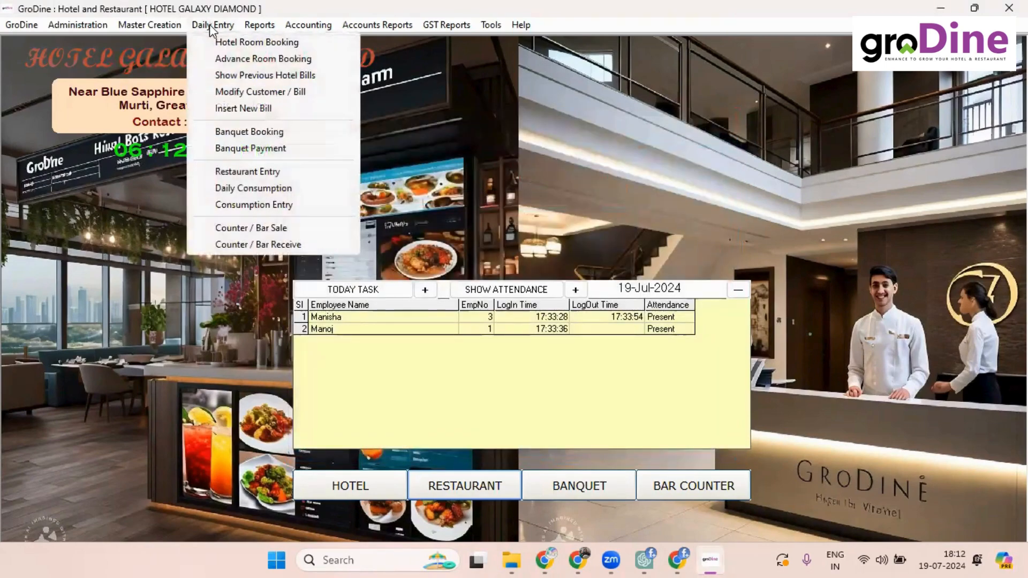
left_click(268, 191)
Step: Save consumption voucher 1 for today's DAL, MAKHANA and EDIBLE OIL usage, then close both windows
left_click(308, 105)
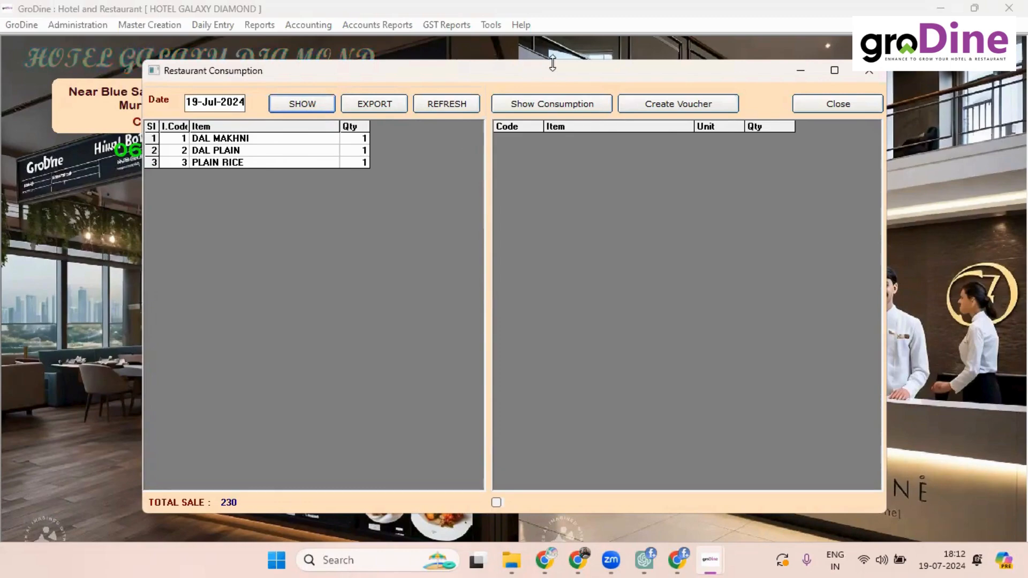
left_click(547, 103)
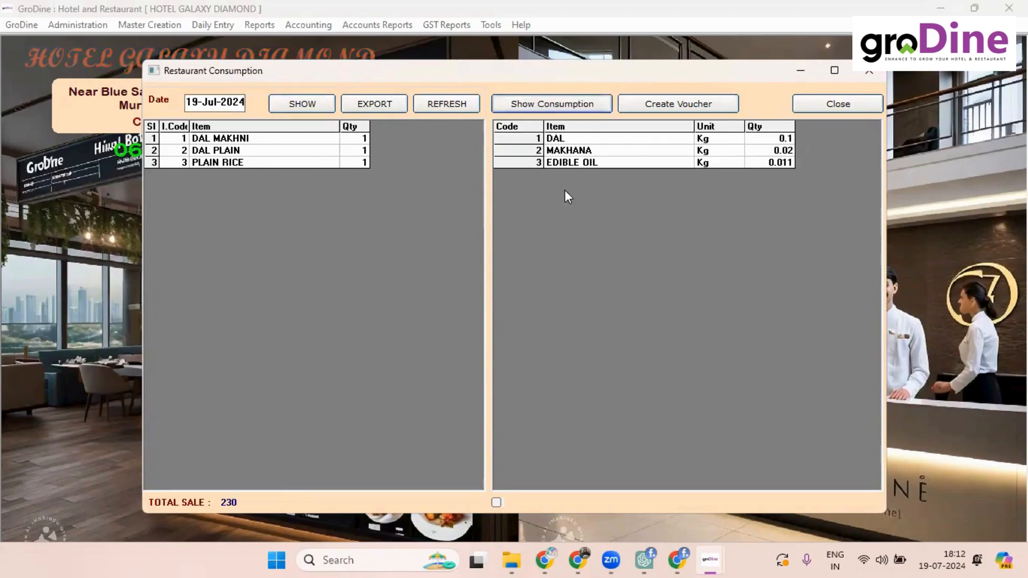
left_click(667, 105)
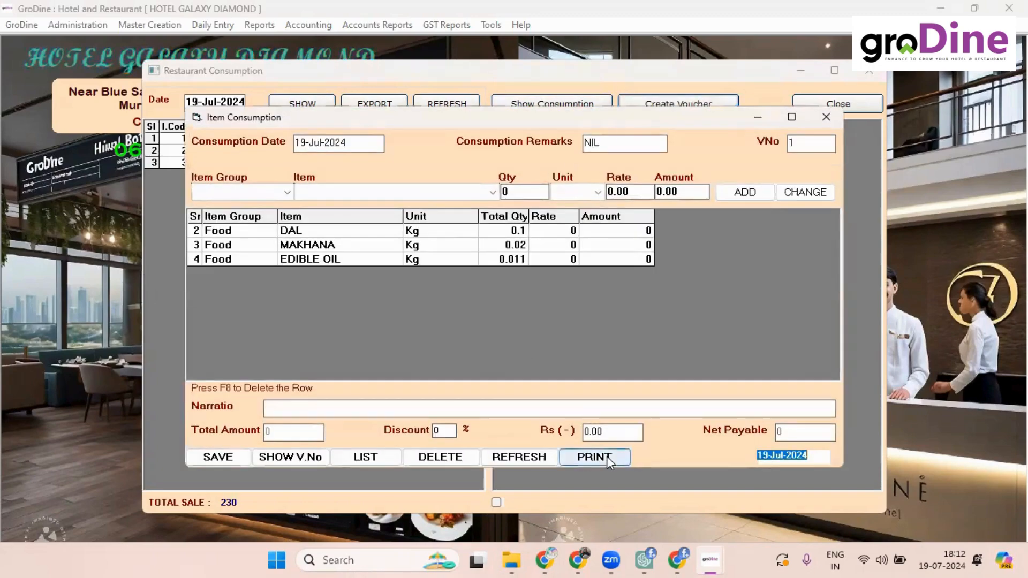
left_click(214, 458)
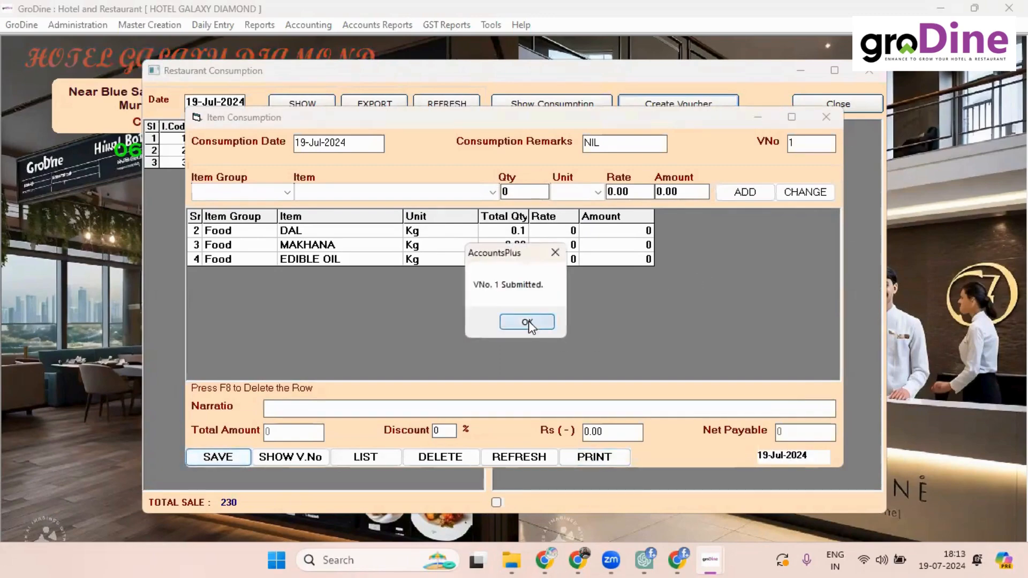
left_click(527, 322)
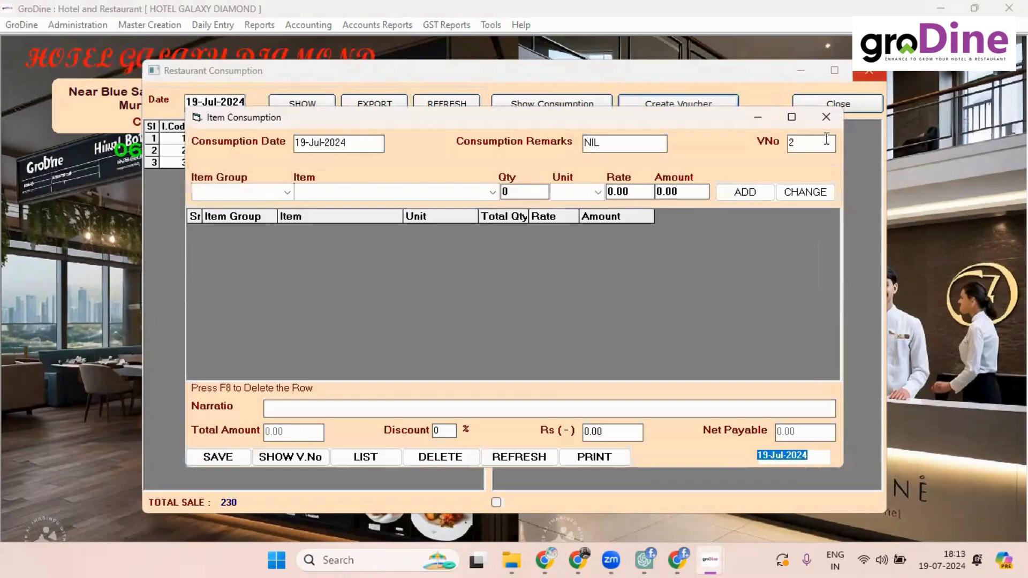
left_click(826, 117)
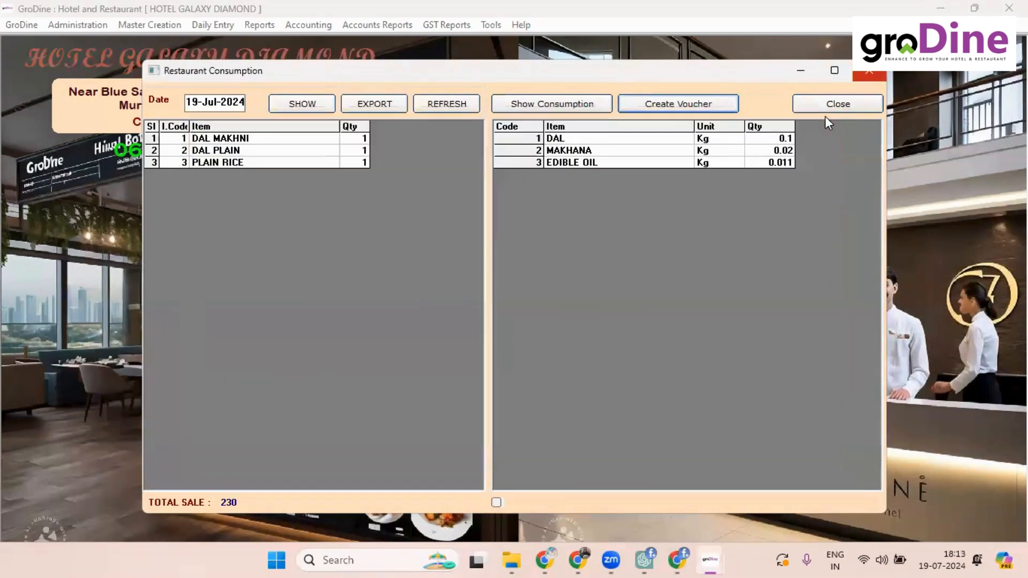
left_click(875, 74)
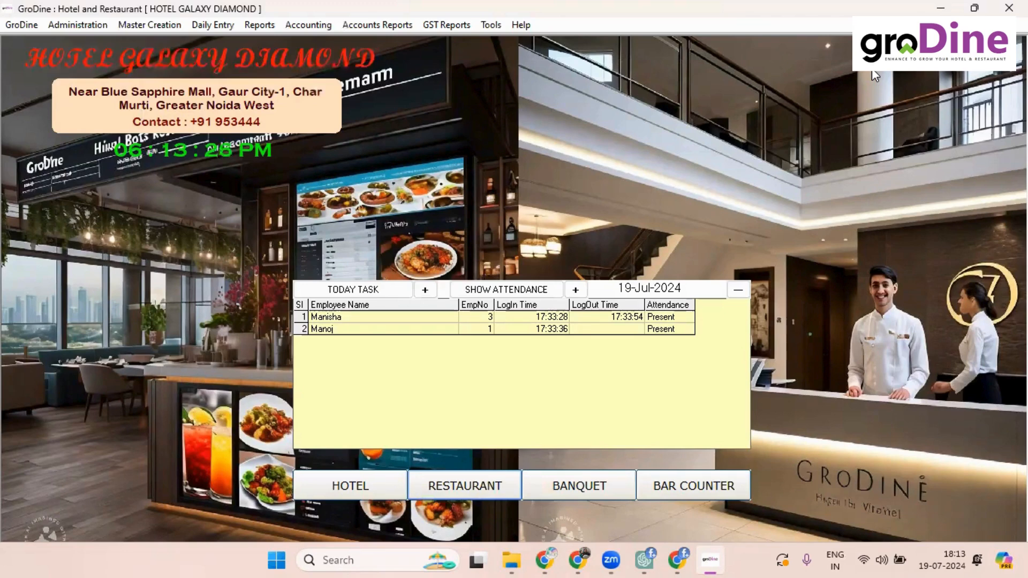
left_click(260, 30)
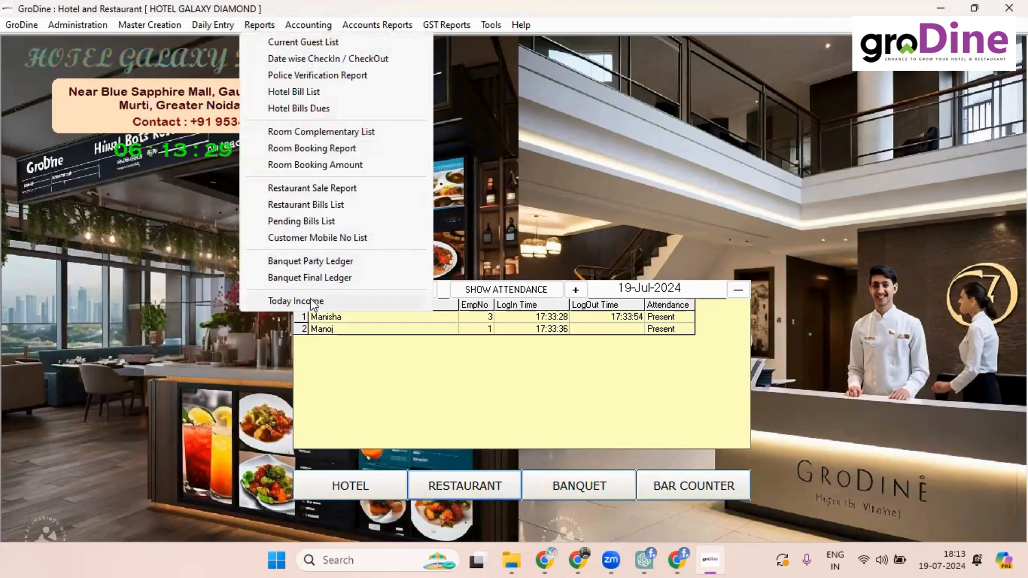
left_click(296, 301)
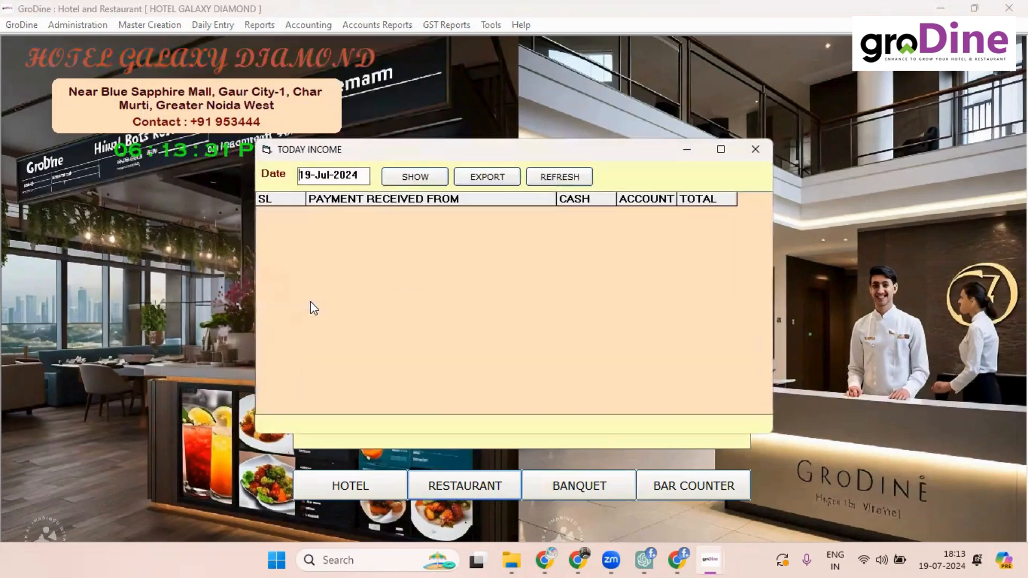
left_click(414, 178)
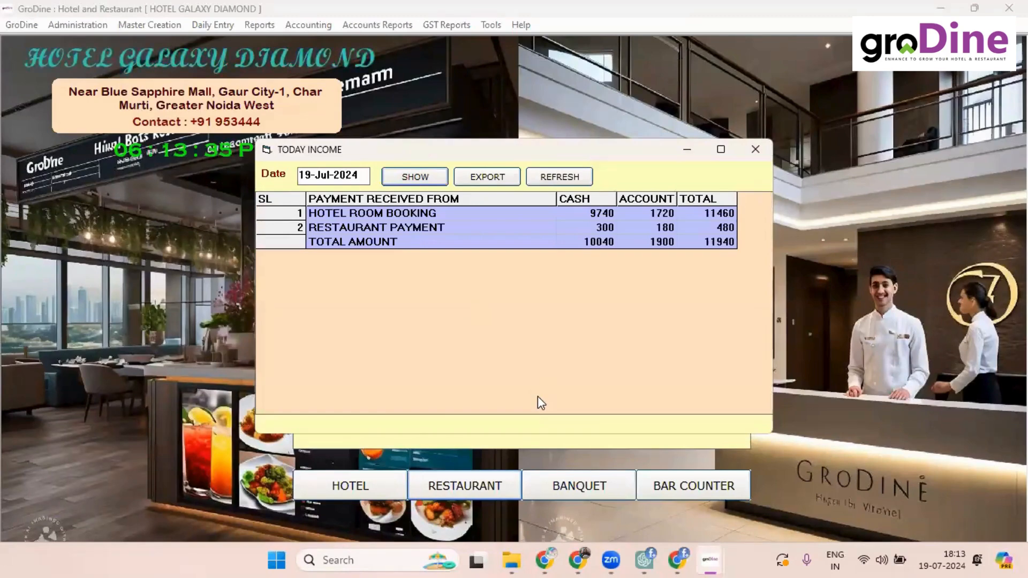
left_click(501, 233)
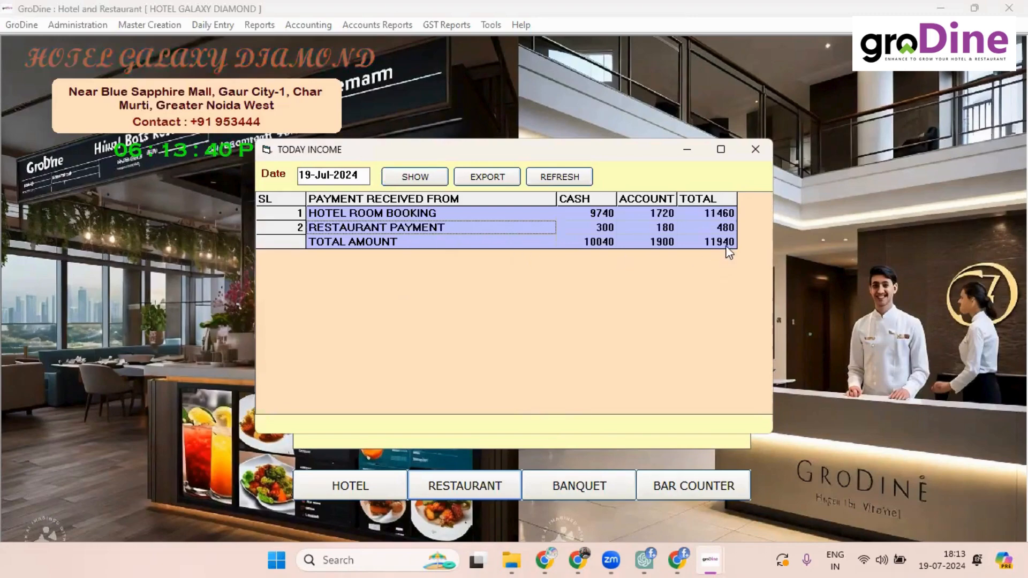
left_click(754, 148)
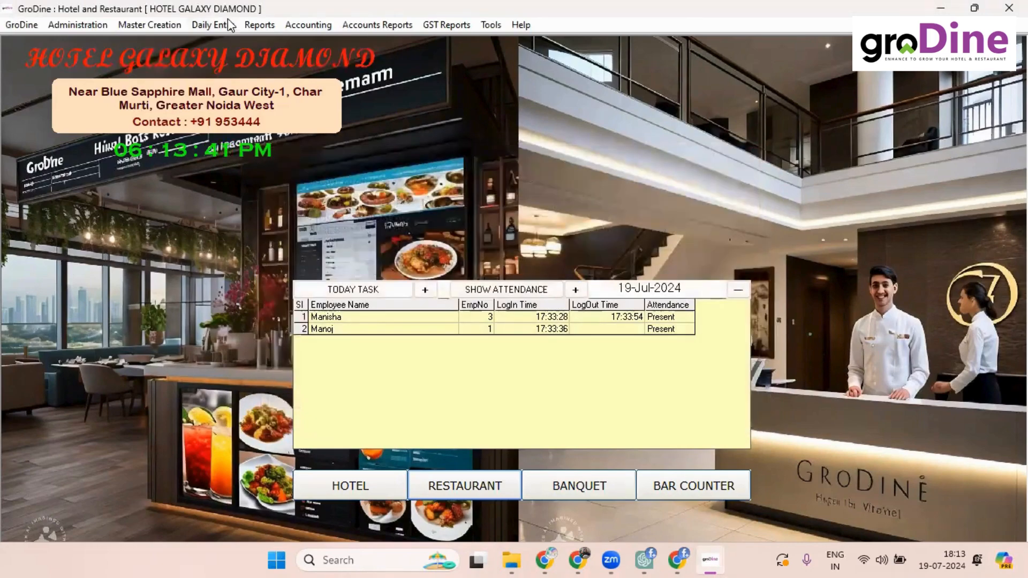
left_click(259, 26)
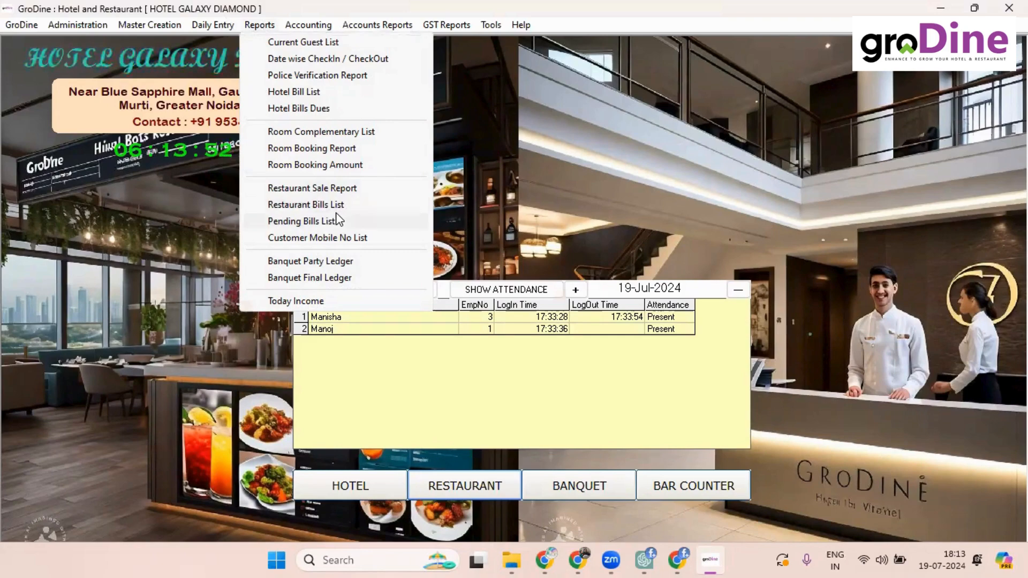
left_click(339, 191)
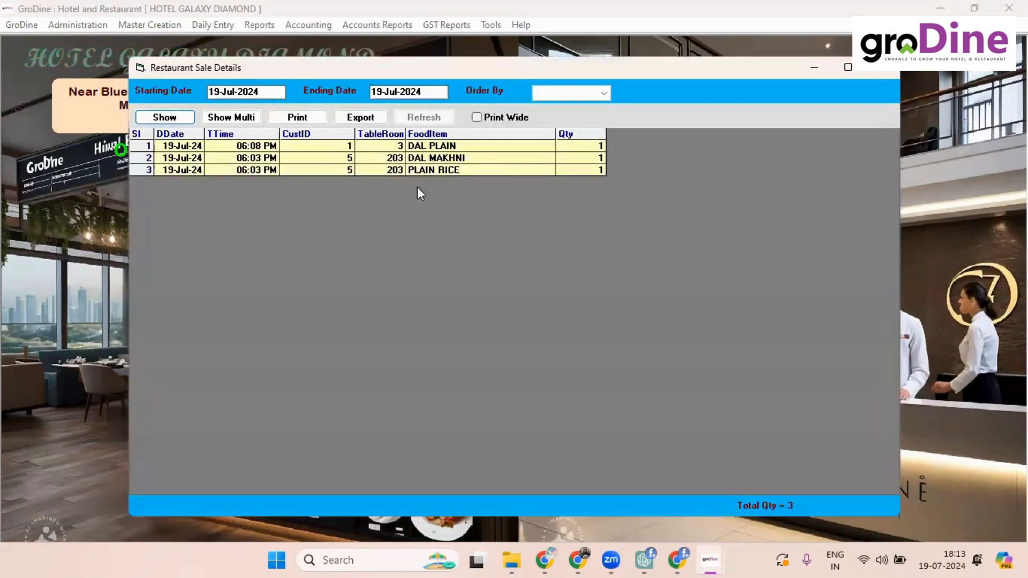
left_click(884, 75)
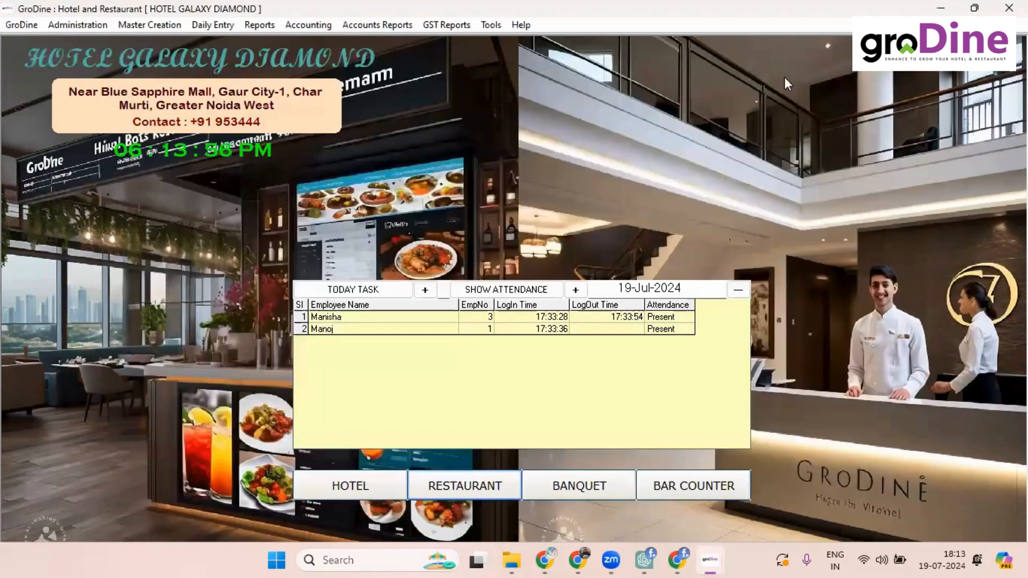
left_click(260, 25)
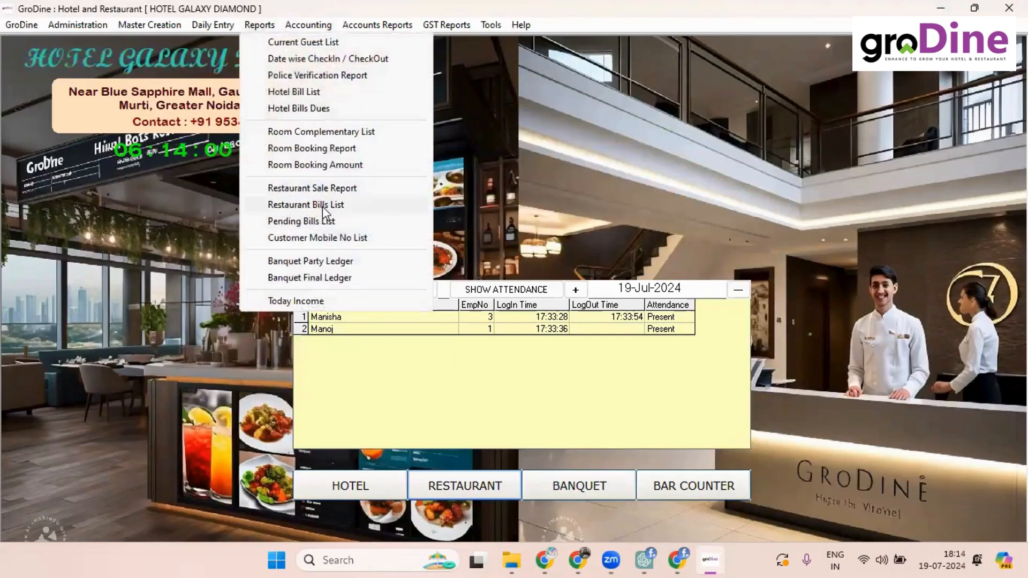
left_click(340, 239)
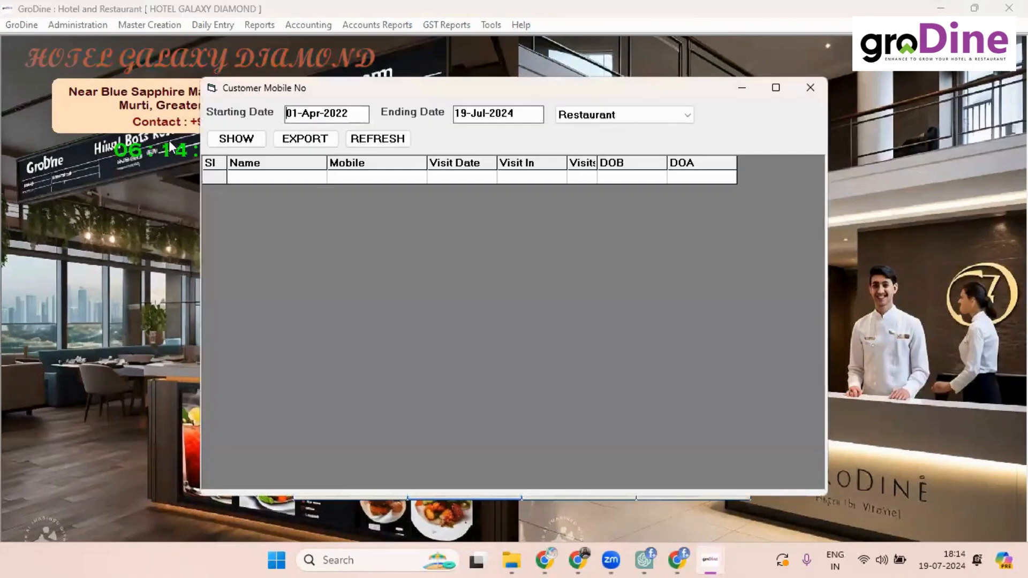
left_click(219, 145)
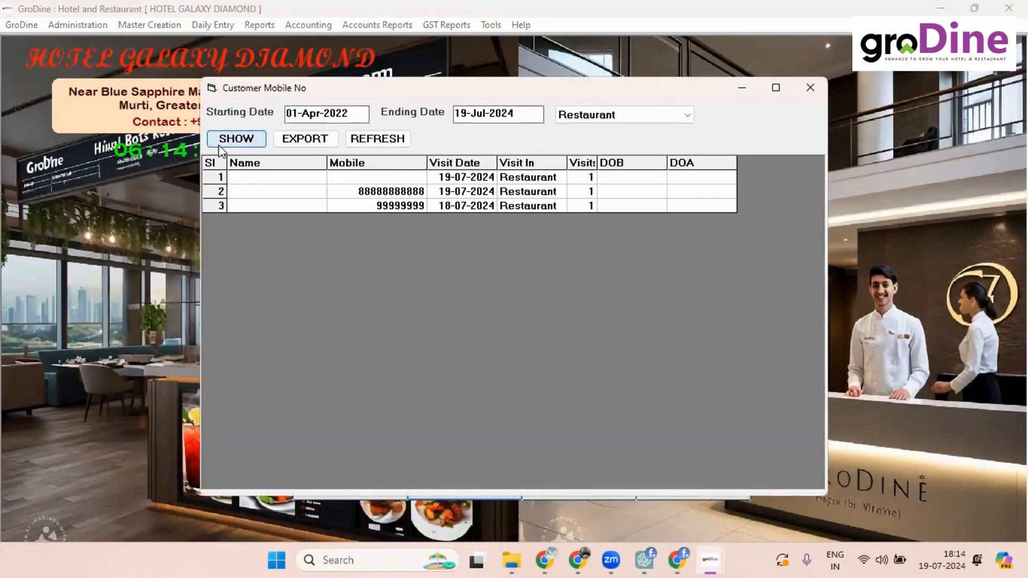
left_click(810, 87)
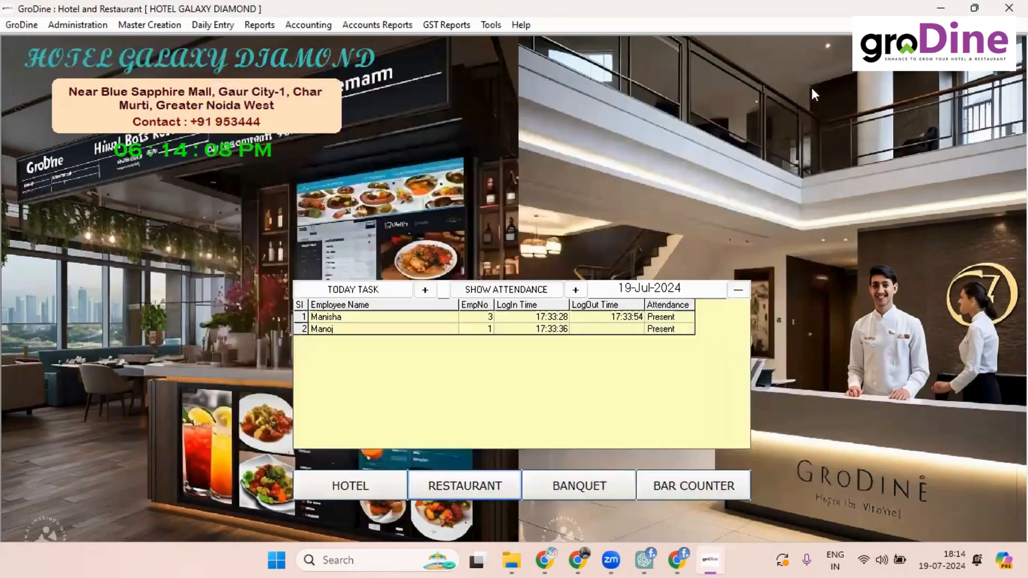
Step: Open the Daily Entry menu to show its list of daily entry tasks
left_click(215, 25)
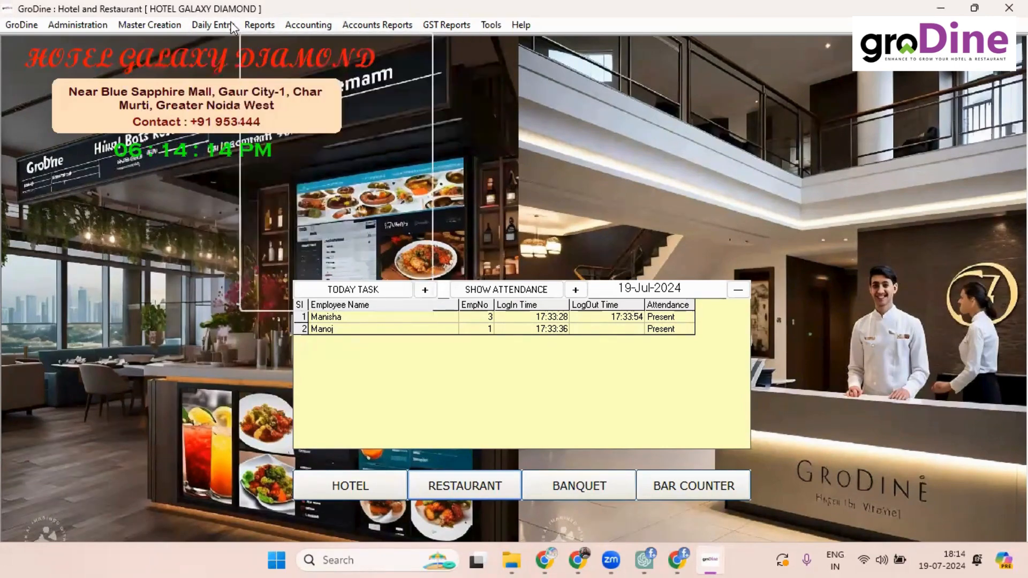
mouse_move(217, 26)
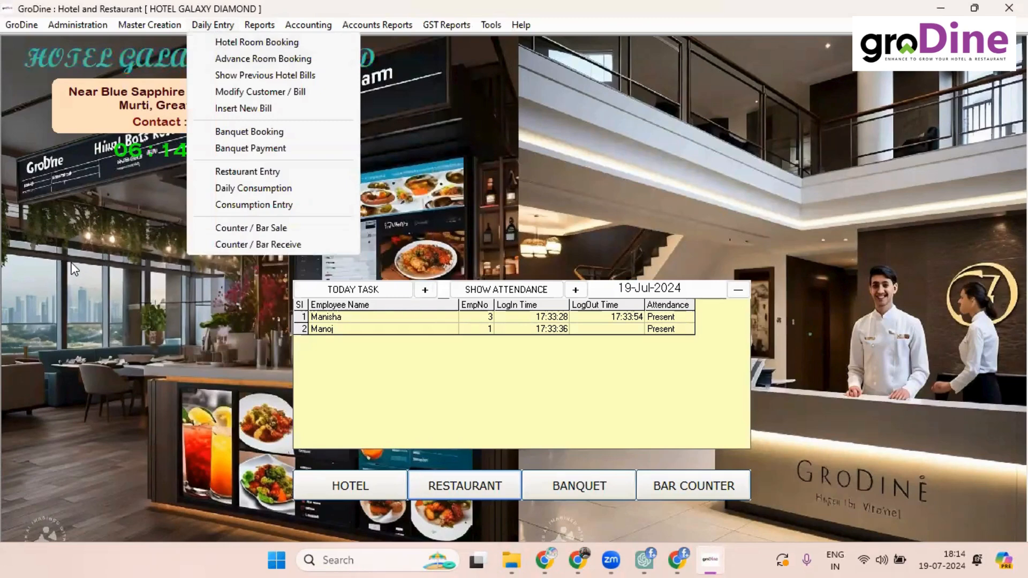